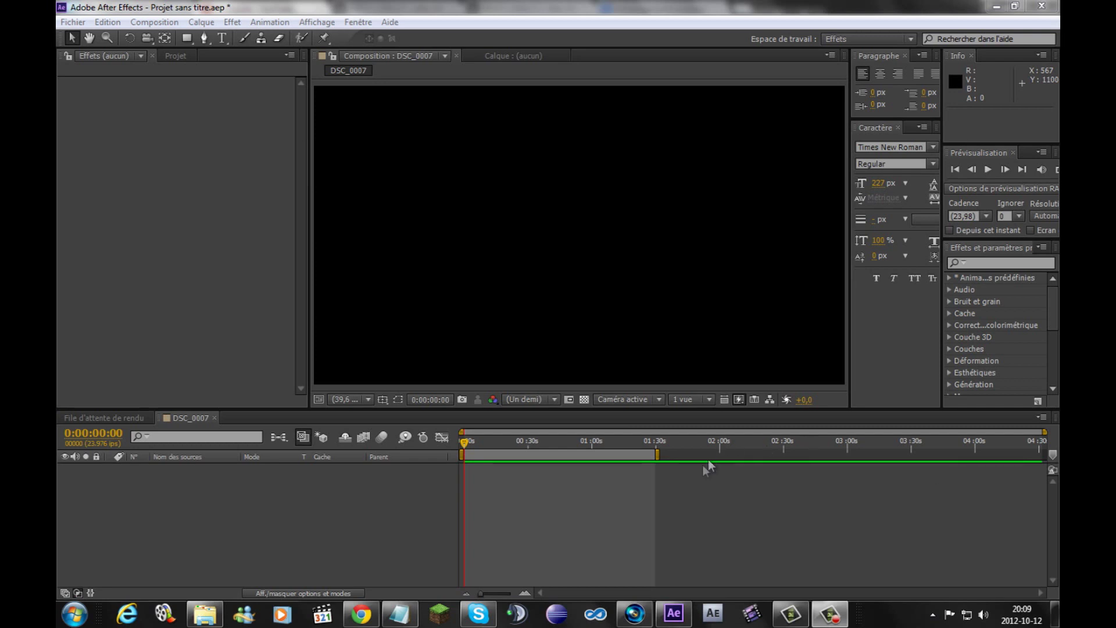
Bring the Vegas Pro window with the city-explosion edit to the front
left_click(647, 621)
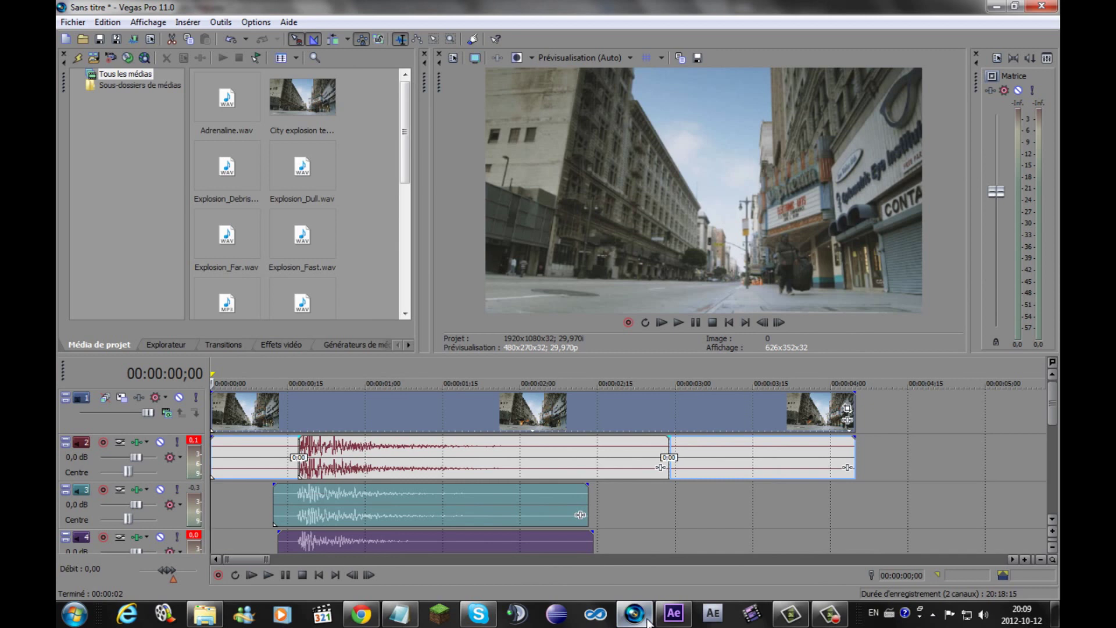
Play the city-explosion edit in the Vegas preview, stop it, and return to After Effects
left_click(684, 322)
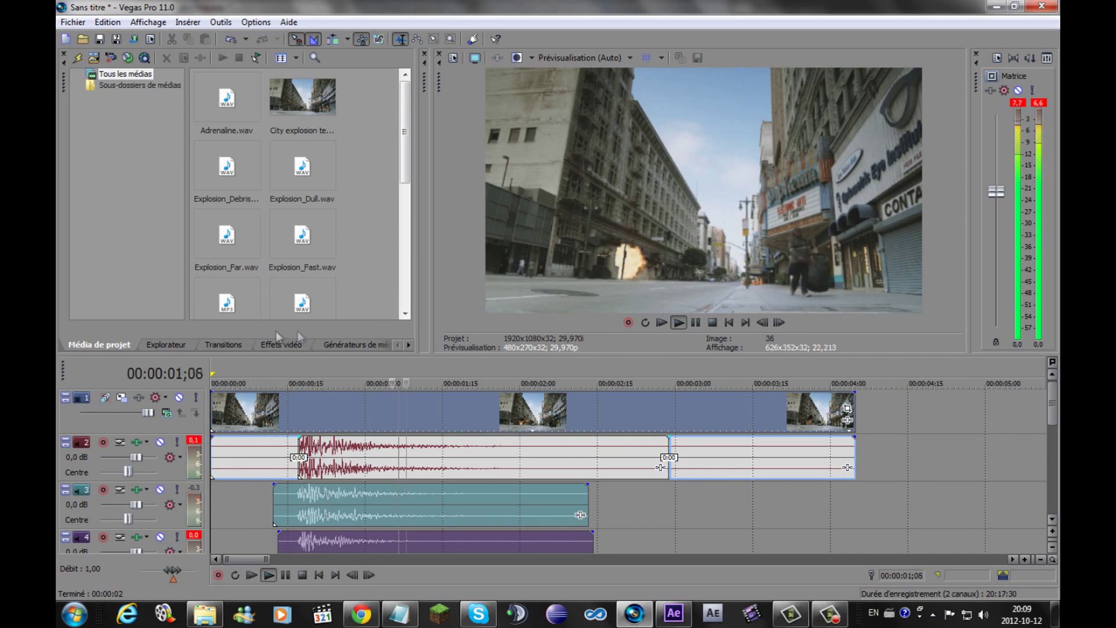
key("space")
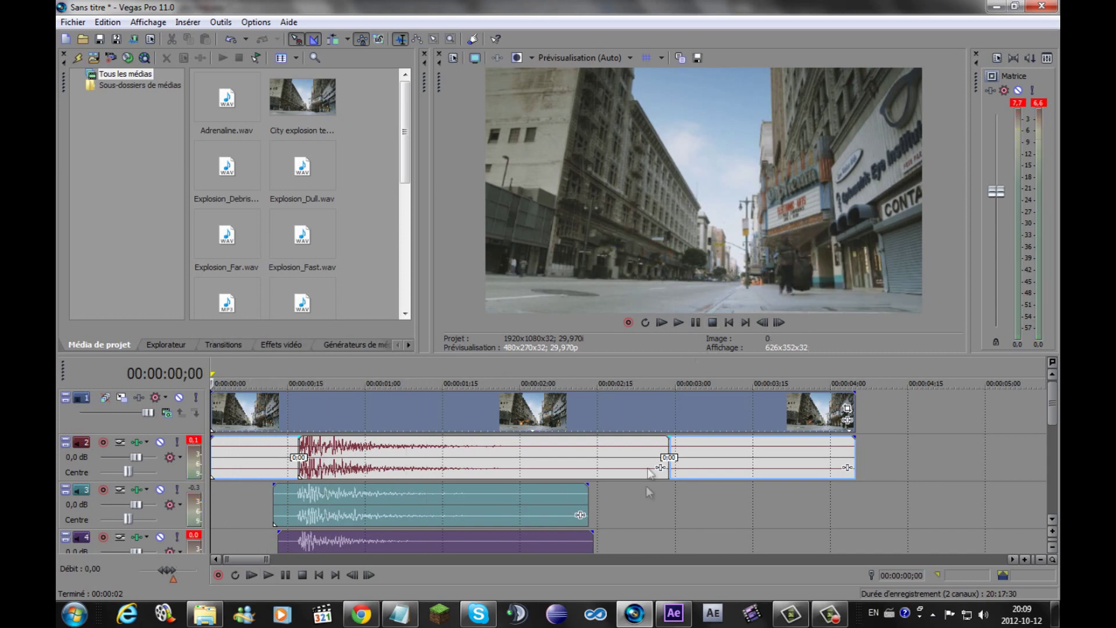
left_click(669, 623)
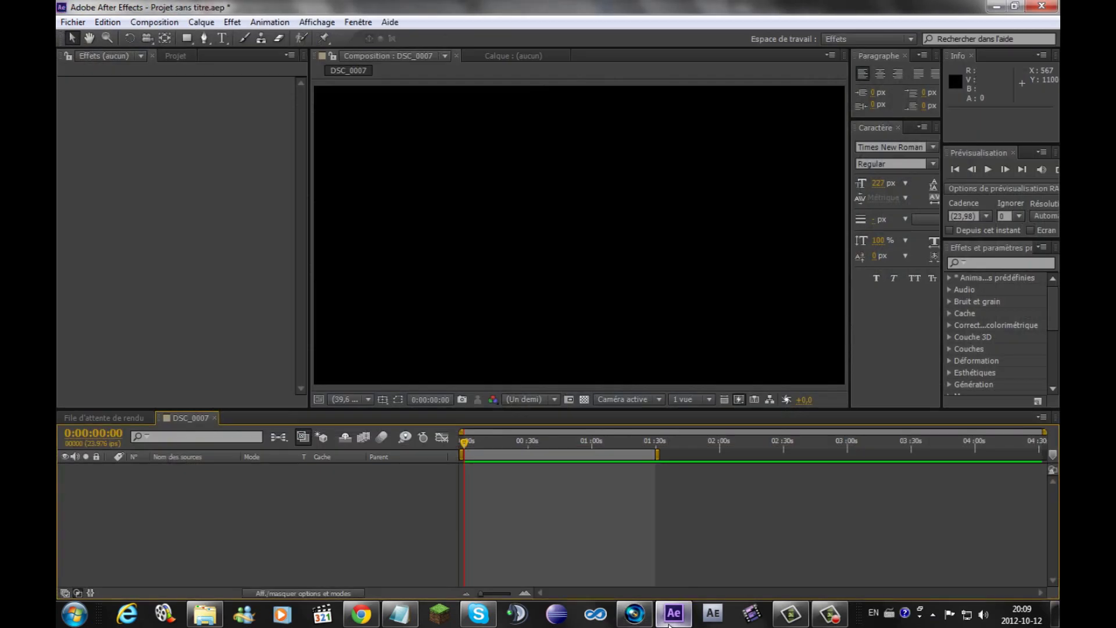
Trim the DSC_0007 work area to about 25 seconds, zoom the timeline ruler, and show the Project item list
mouse_move(656, 451)
left_click_drag(655, 454, 519, 455)
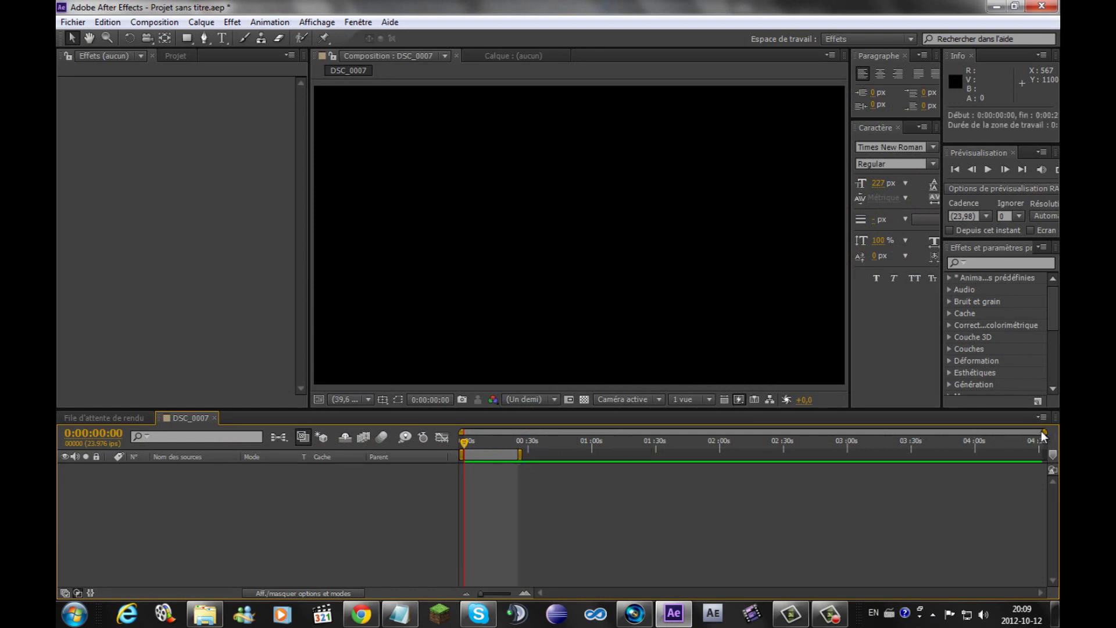
left_click_drag(1044, 431, 557, 426)
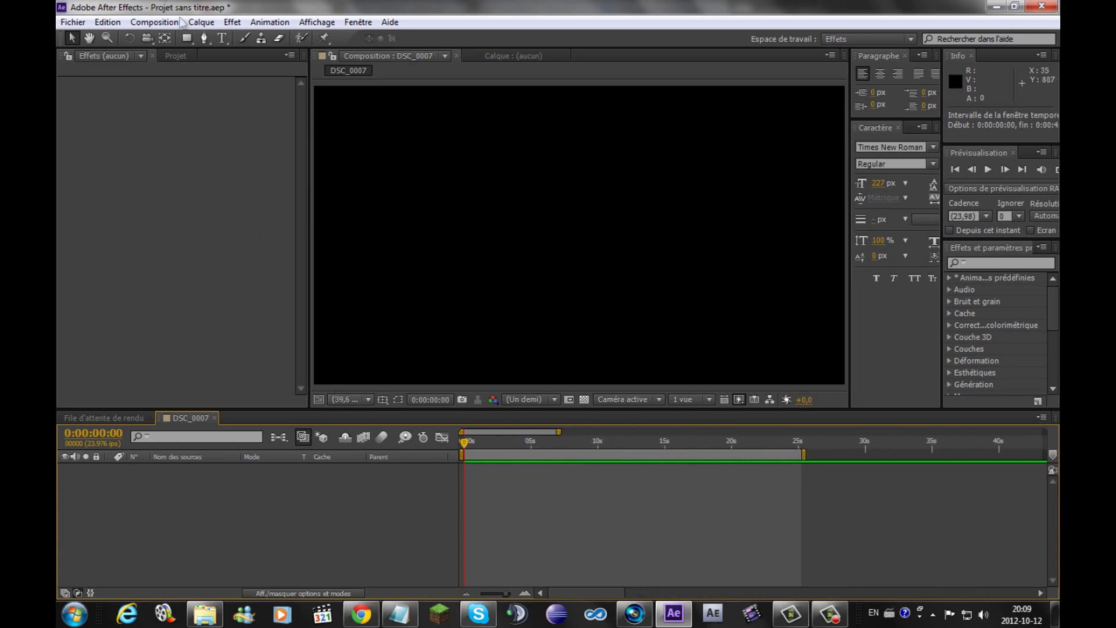
left_click(175, 56)
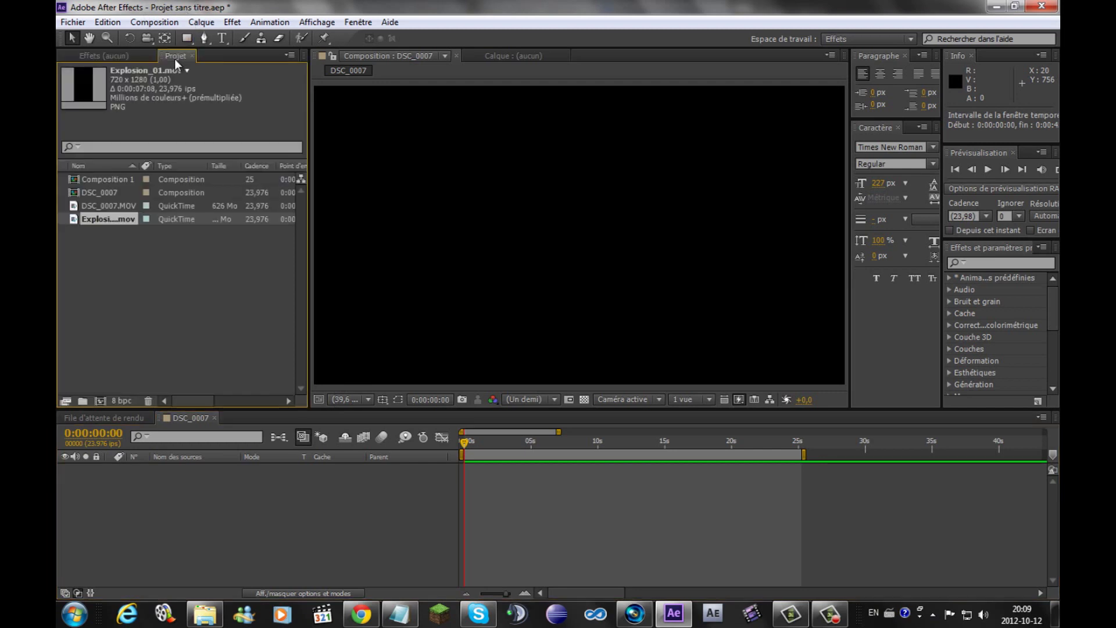
left_click(220, 39)
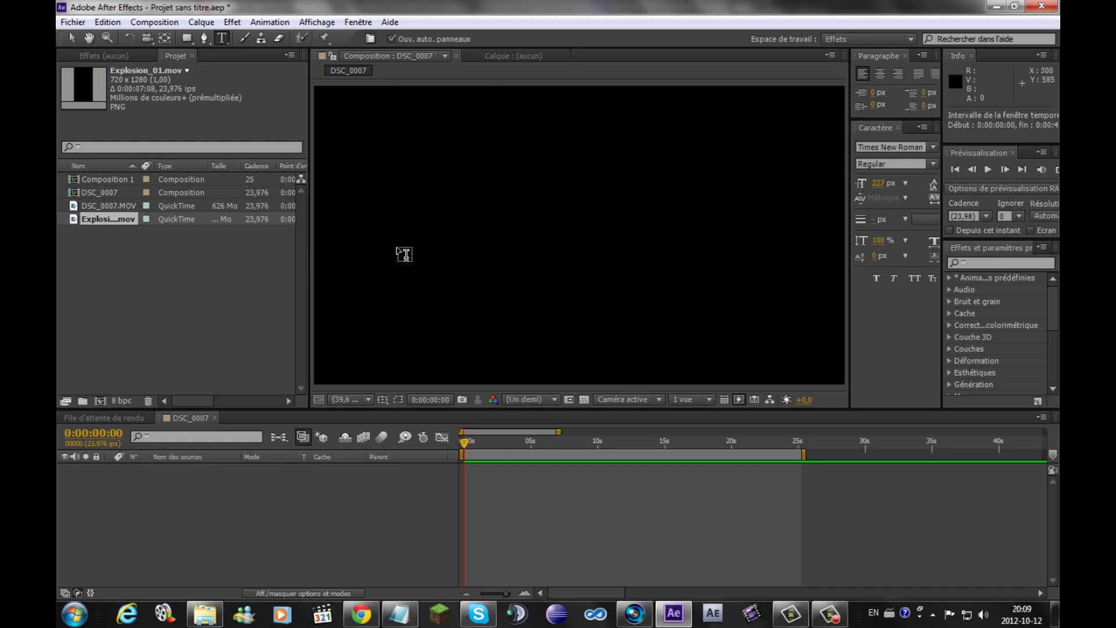
Add a text layer reading 'Samybe12' in the viewer and select all its characters
left_click(398, 256)
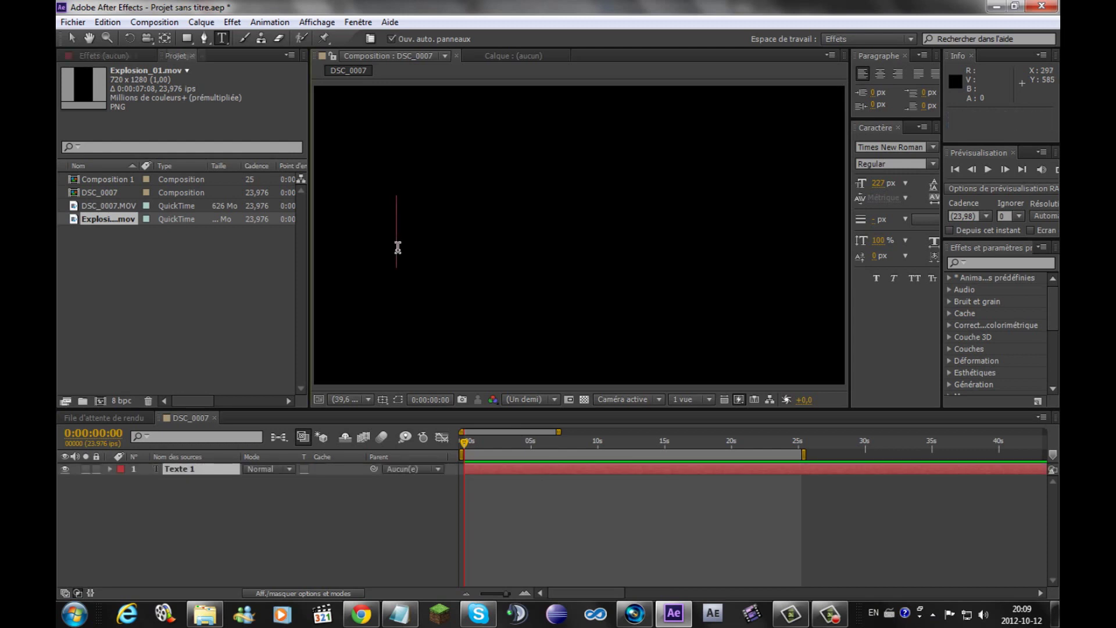
type("Sa")
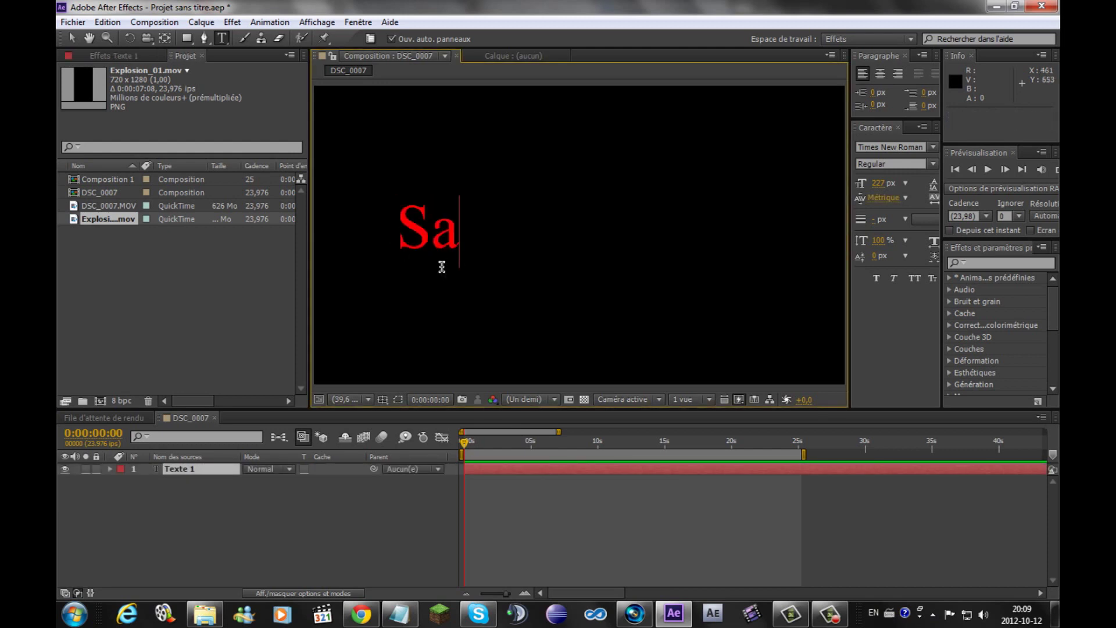
type("mybe12")
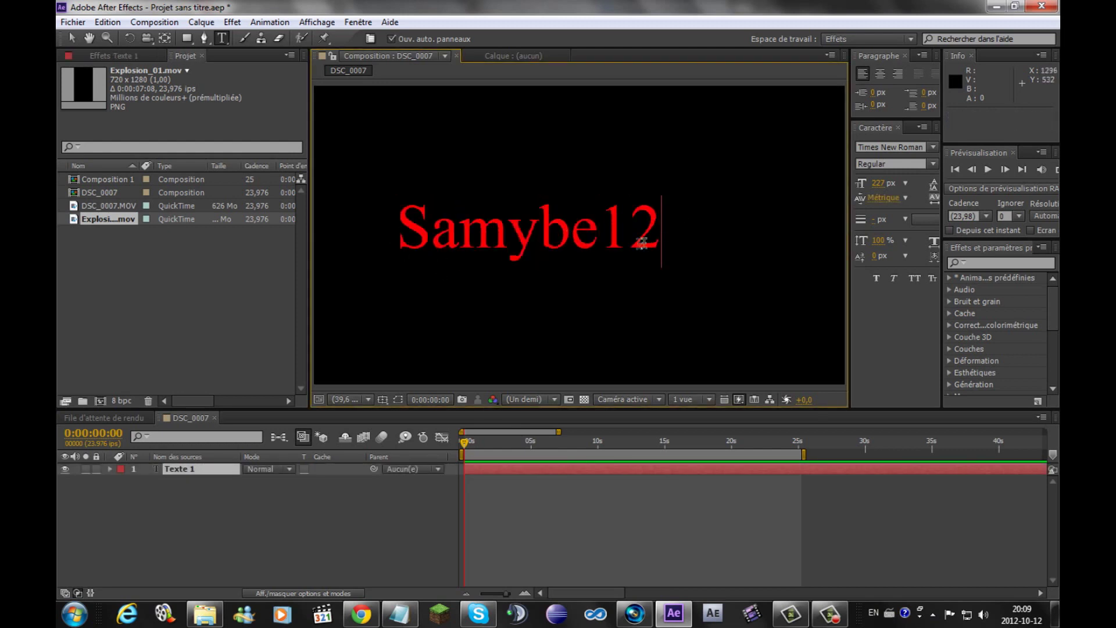
left_click_drag(641, 242, 399, 243)
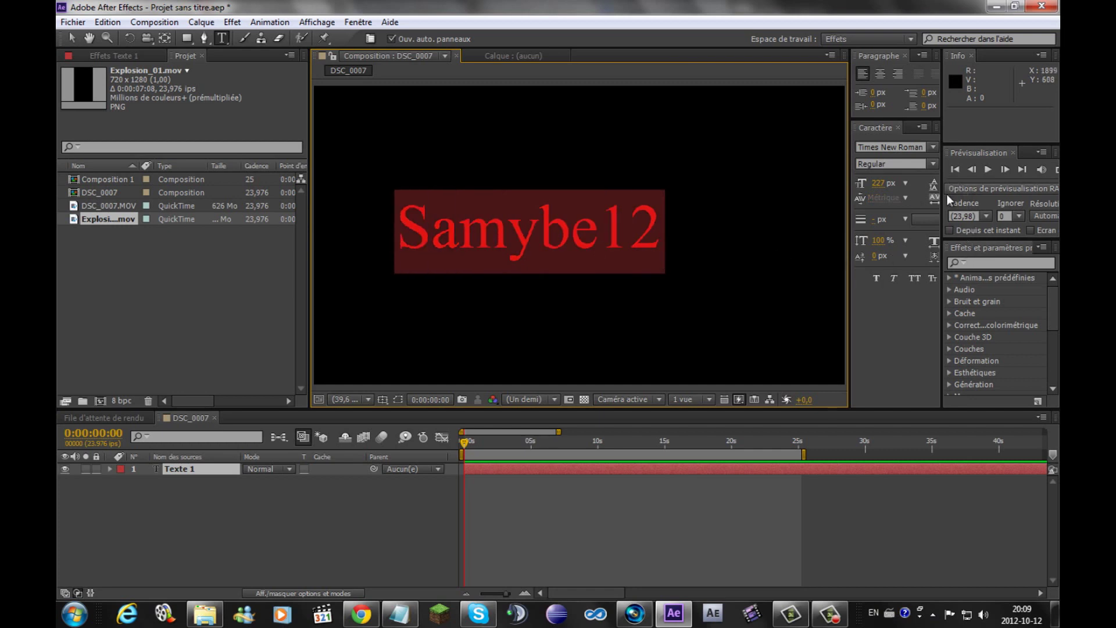
Give the title a white FFFFFF fill and the Champagne & Limousines font
left_click_drag(942, 198, 1033, 197)
left_click(969, 152)
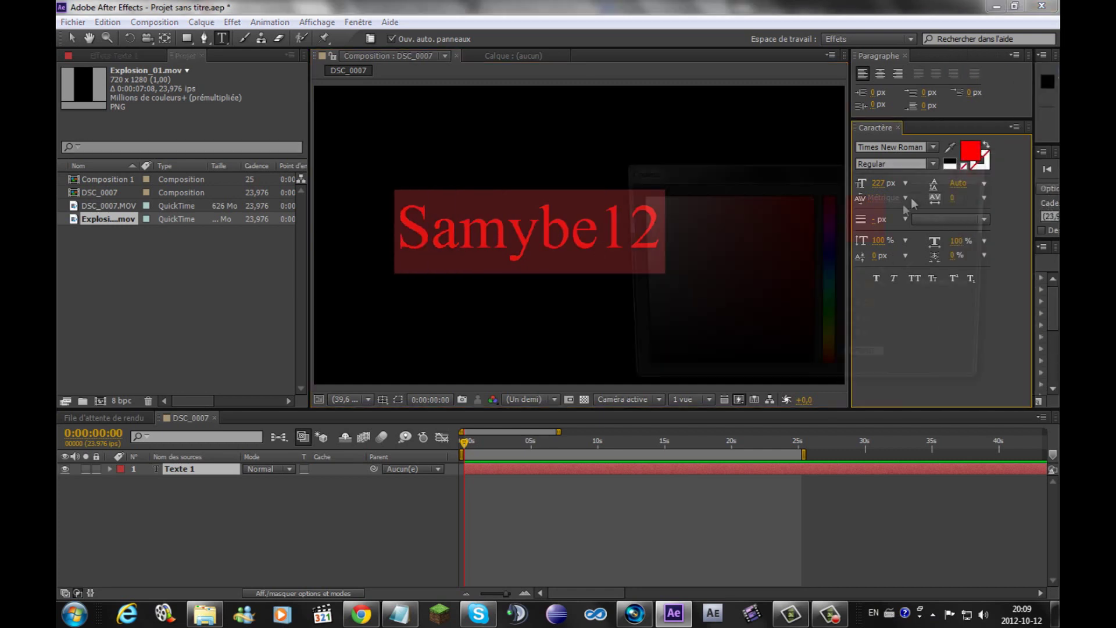
left_click(640, 197)
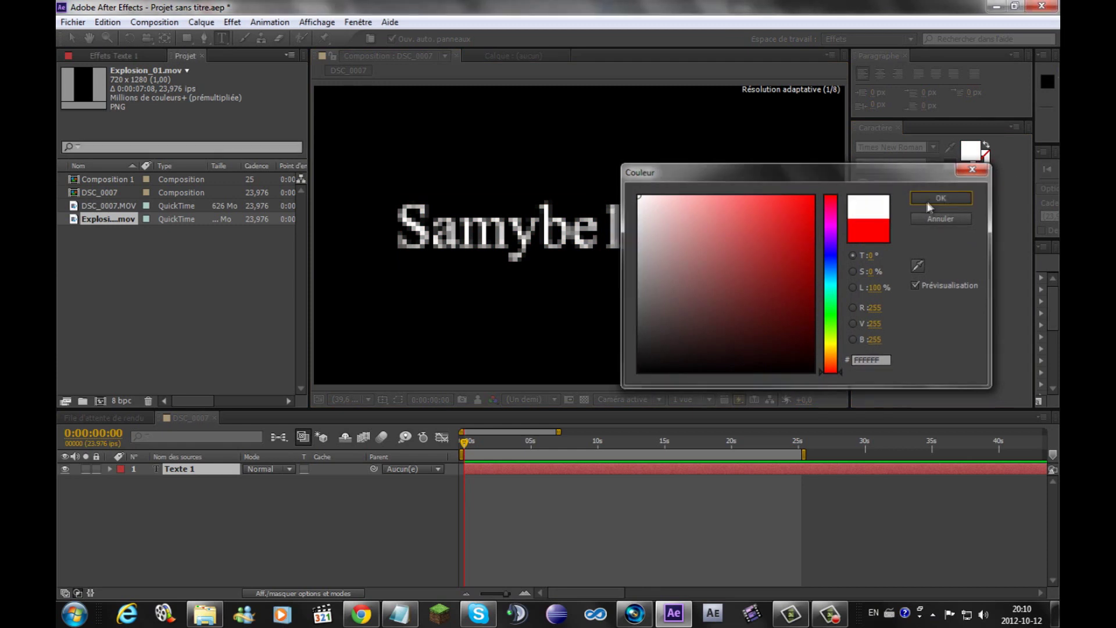
left_click(936, 198)
left_click(886, 148)
type("Cha")
key("Return")
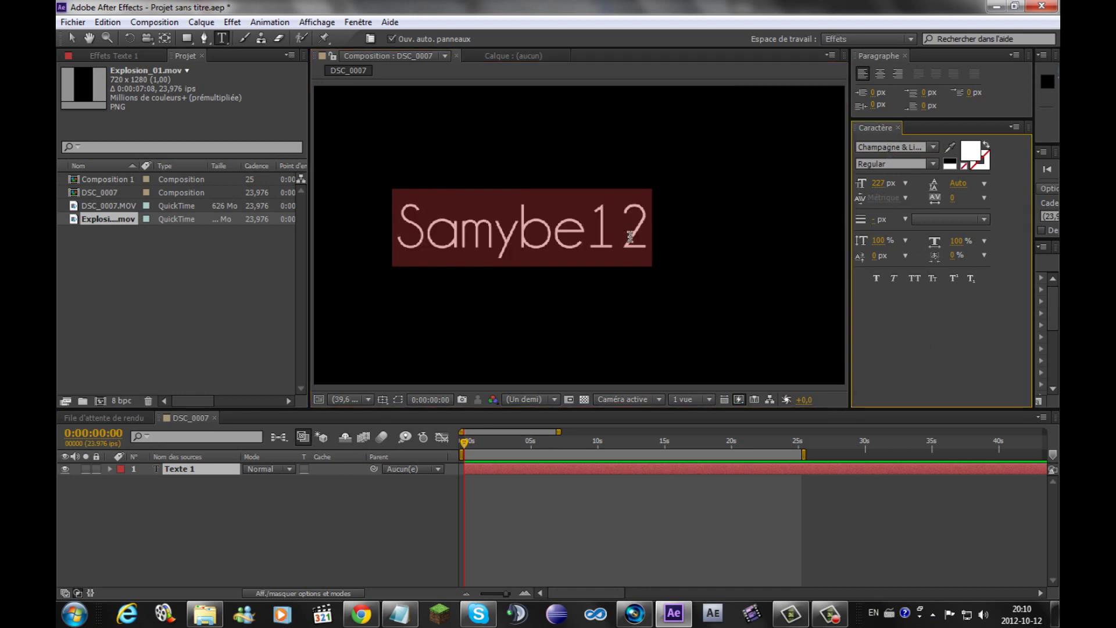
left_click(630, 236)
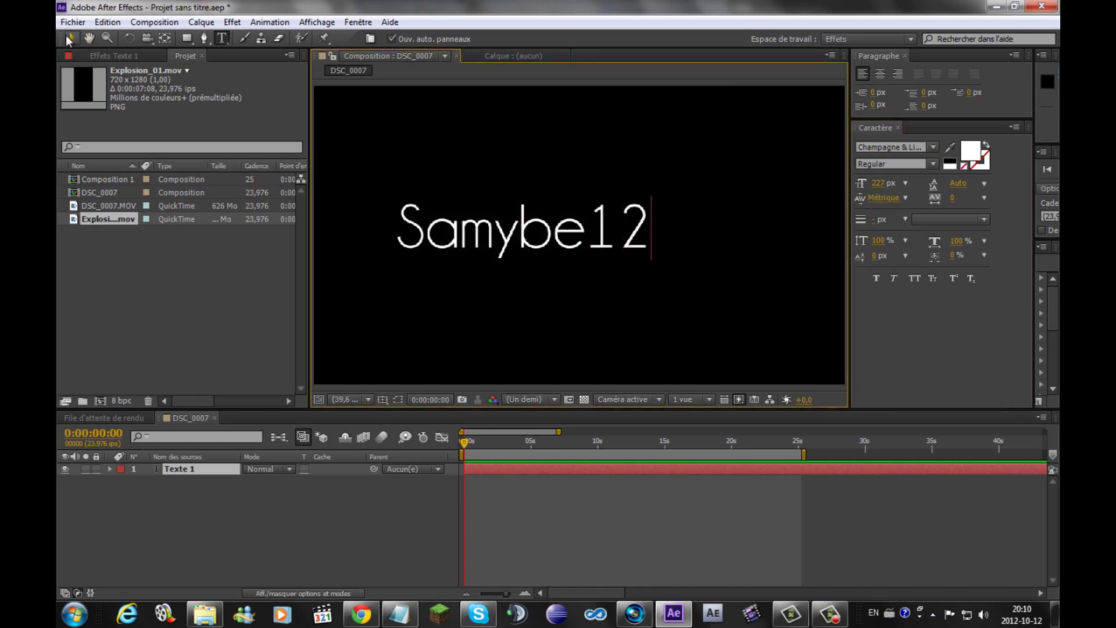
left_click(72, 37)
Centre the Samybe12 title, expand its Transform properties, and add an Anchor Point keyframe at 0:00:00:00
mouse_move(535, 227)
left_mouse_down()
mouse_move(648, 233)
mouse_move(610, 233)
mouse_move(622, 228)
left_mouse_up()
scroll(618, 236, "down", 1)
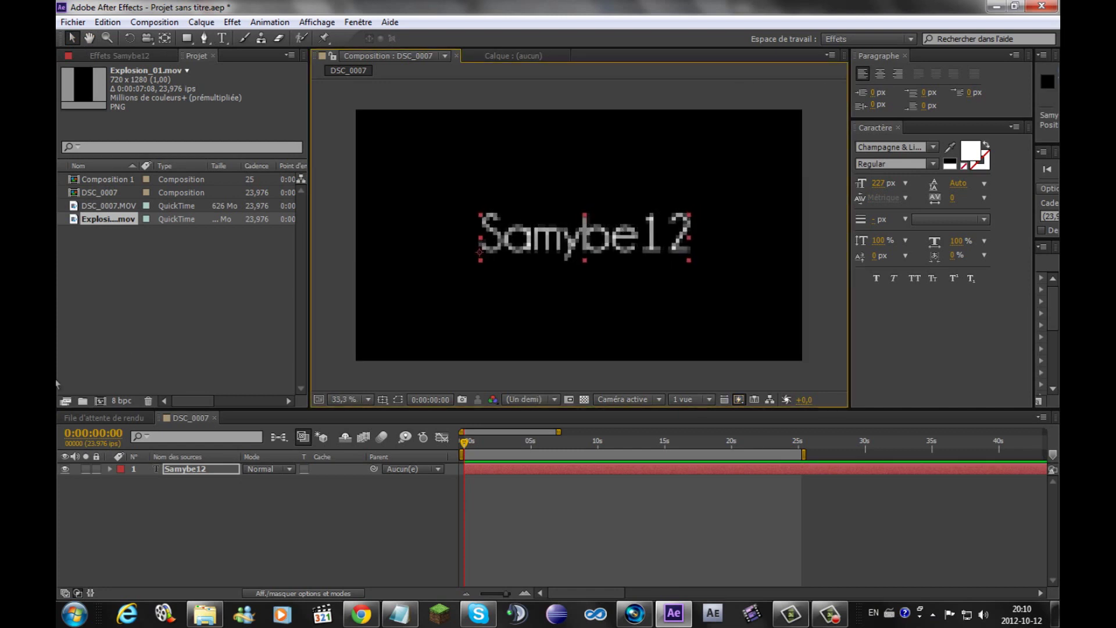
left_click(208, 467)
left_click(110, 469)
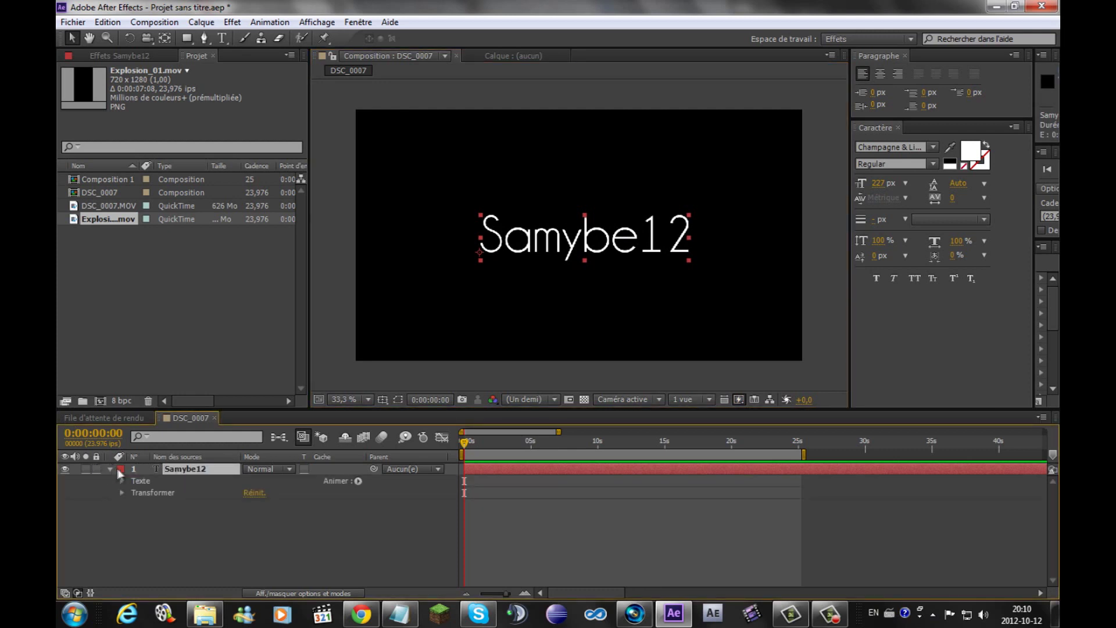
left_click(121, 493)
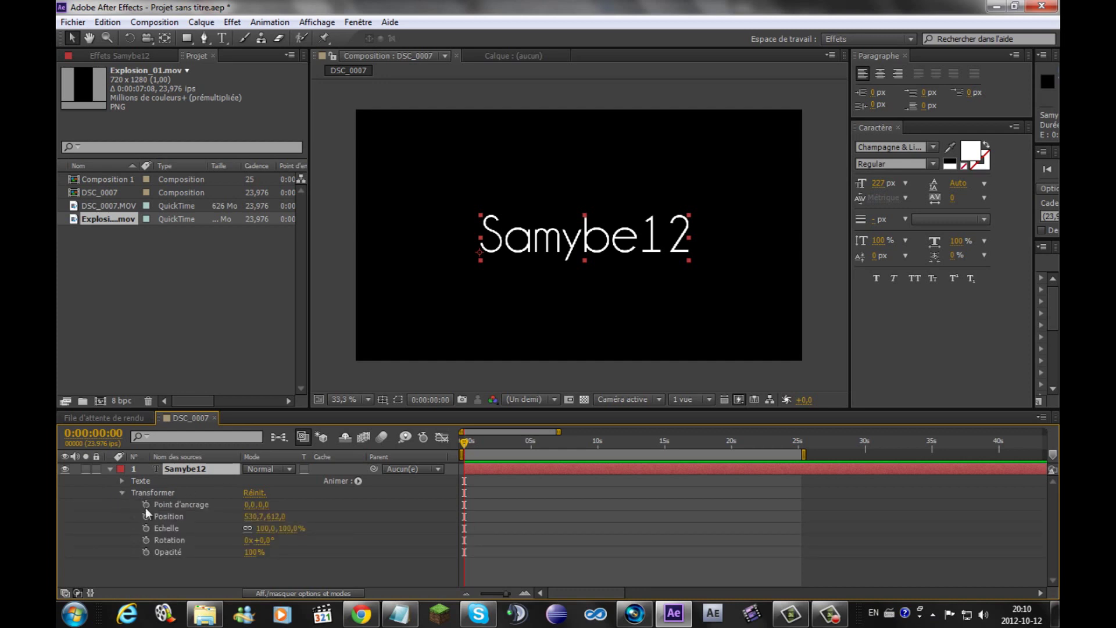
left_click(147, 504)
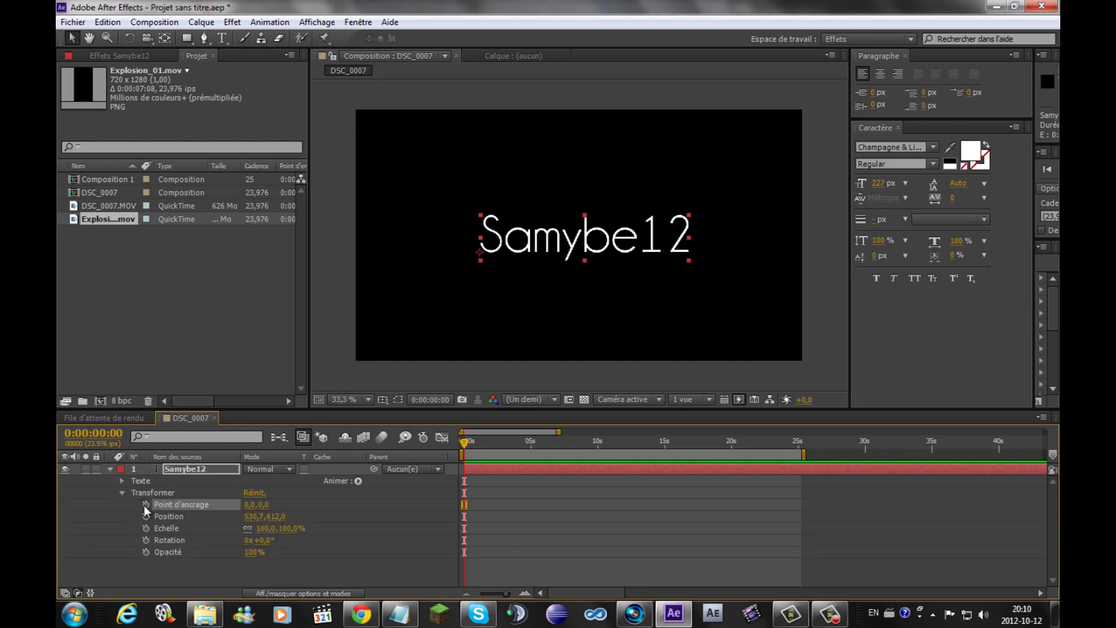
left_click_drag(505, 593, 508, 597)
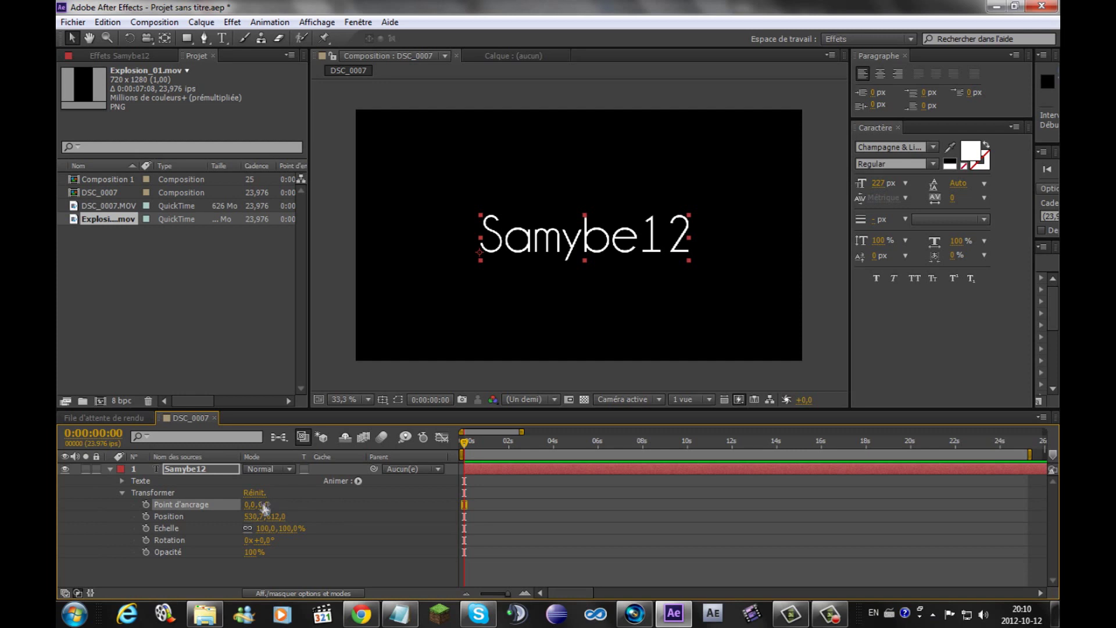
Shift the anchor point to 391,0, -22,0 and keyframe the title moving to the lower right by 4 s
mouse_move(266, 505)
left_mouse_down()
mouse_move(278, 521)
mouse_move(385, 509)
mouse_move(261, 506)
mouse_move(599, 249)
left_mouse_up()
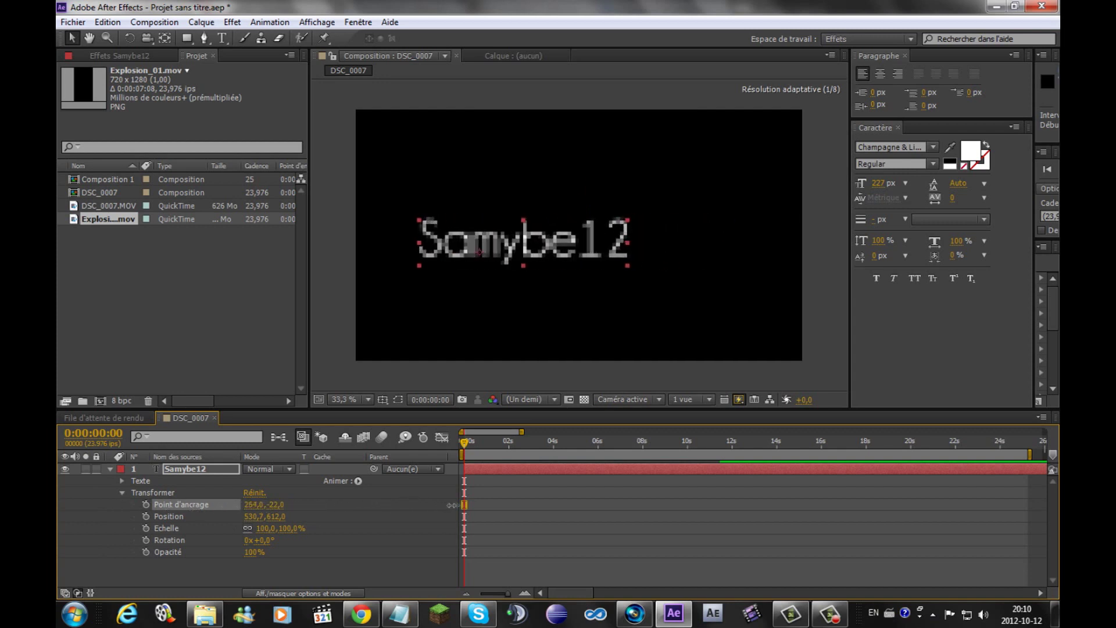
mouse_move(504, 249)
left_mouse_down()
mouse_move(495, 290)
mouse_move(466, 158)
left_mouse_up()
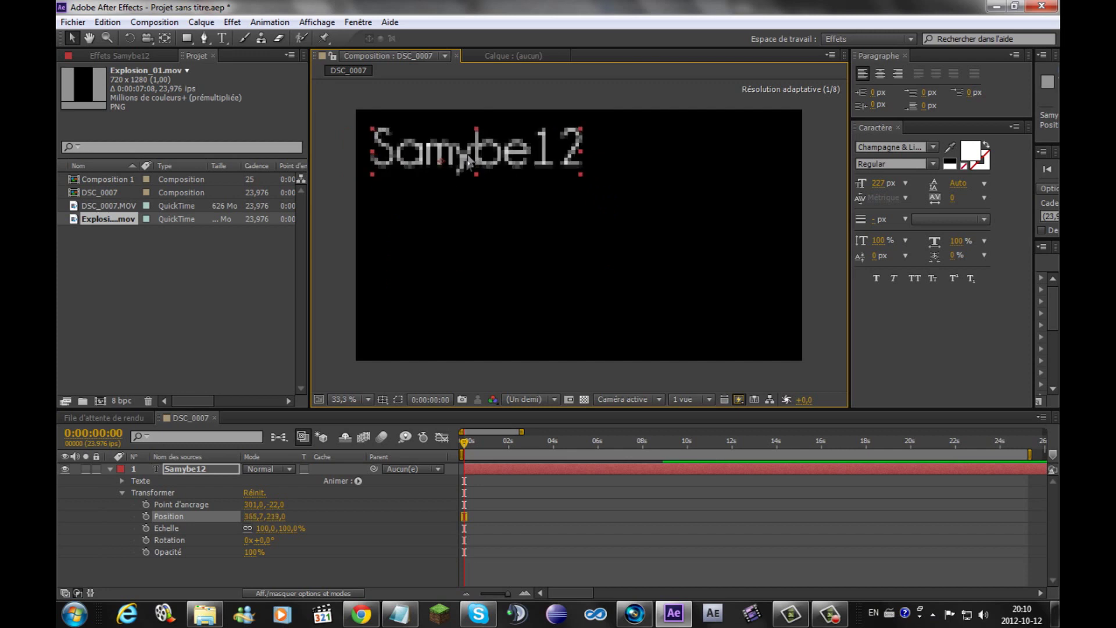
left_click(146, 516)
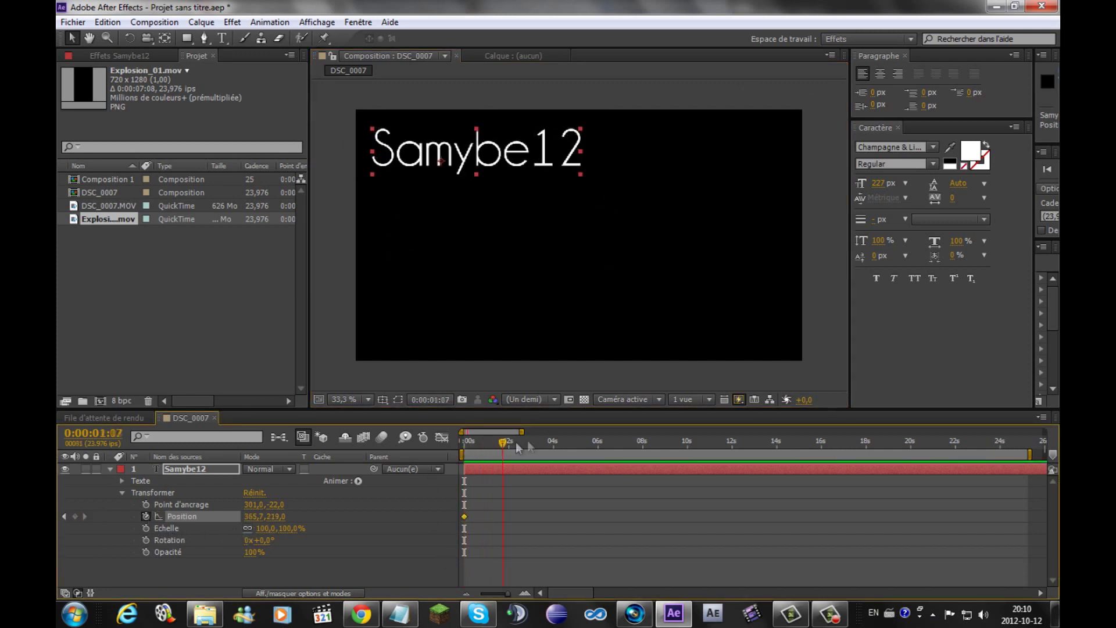
left_click(555, 440)
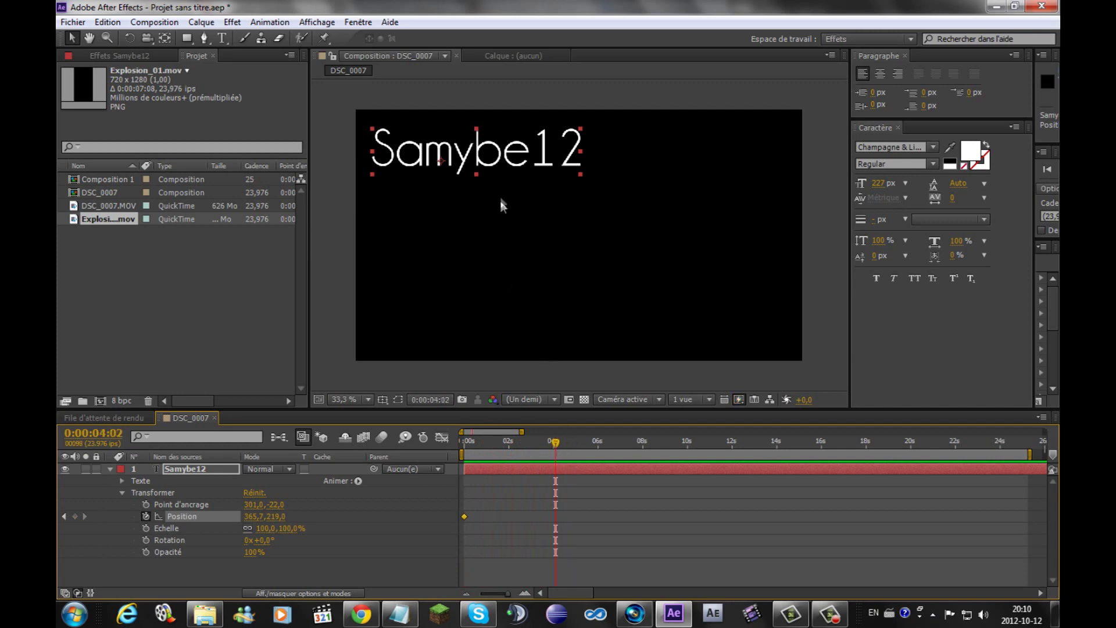
left_click_drag(450, 169, 645, 297)
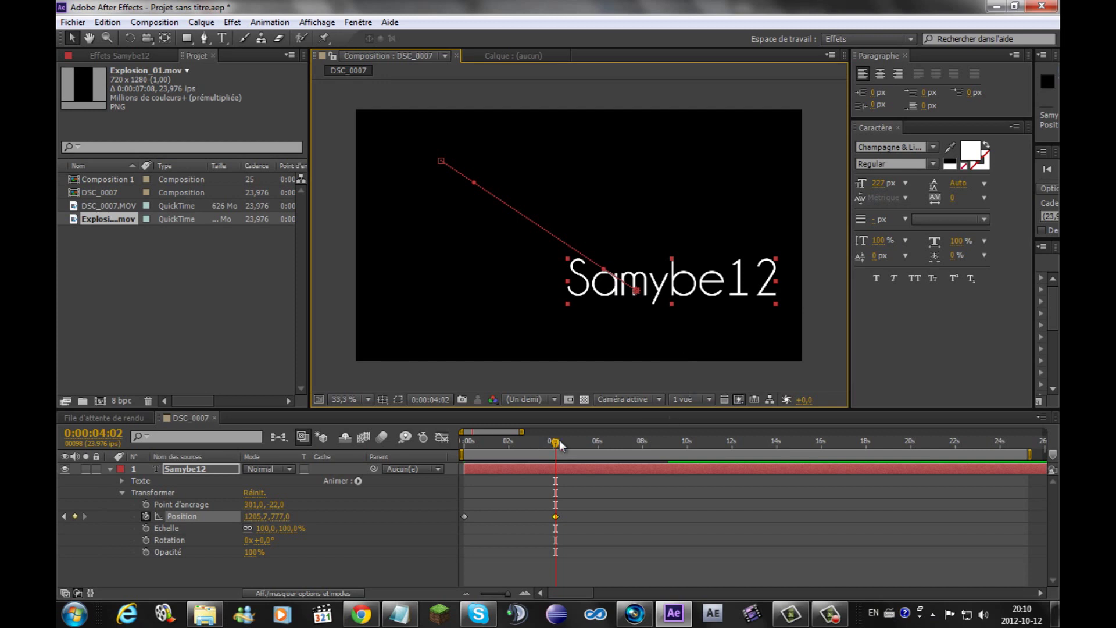
mouse_move(553, 442)
left_mouse_down()
mouse_move(473, 451)
mouse_move(556, 452)
mouse_move(429, 464)
left_mouse_up()
Delete the start keyframes and park the title off-frame at -489,3, 1485,0, then zoom out
left_click_drag(579, 541, 372, 490)
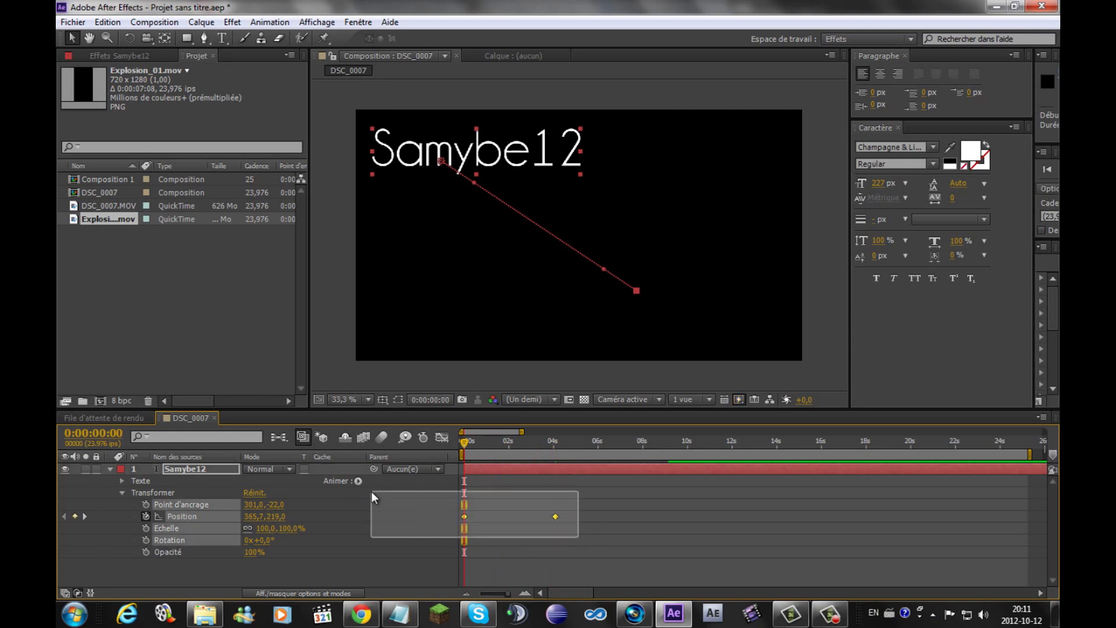
key("Delete")
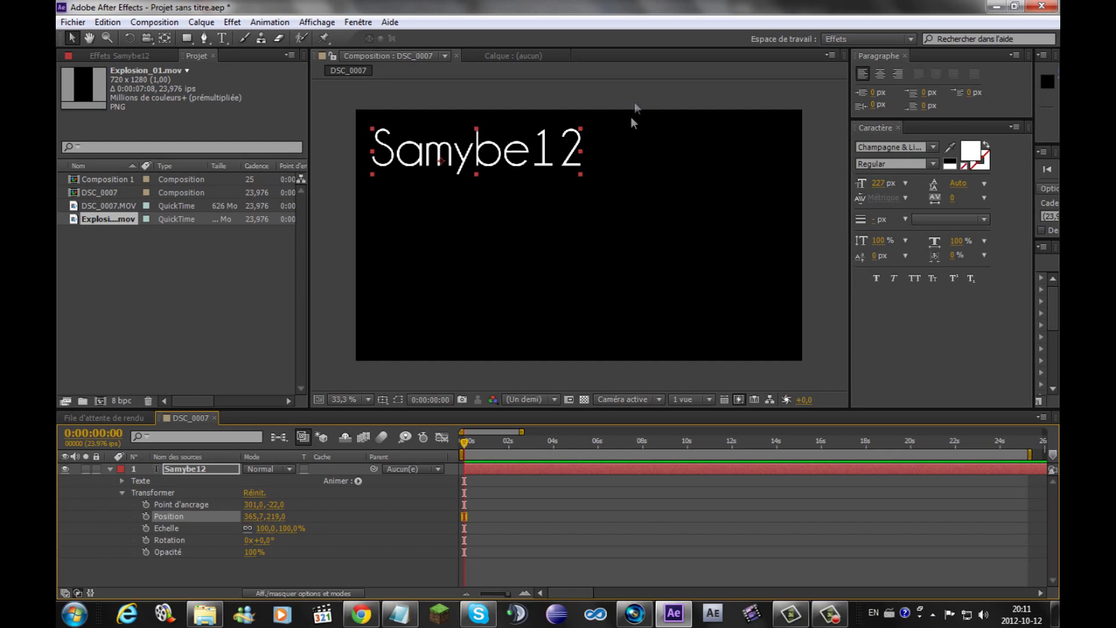
left_click_drag(533, 163, 638, 247)
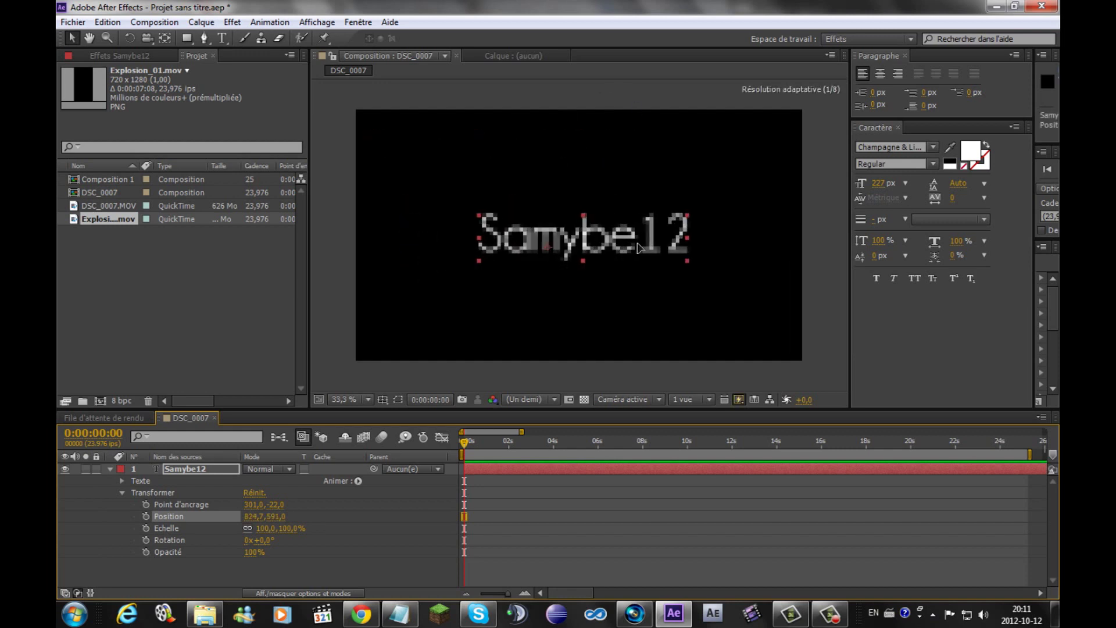
left_click_drag(638, 247, 561, 246)
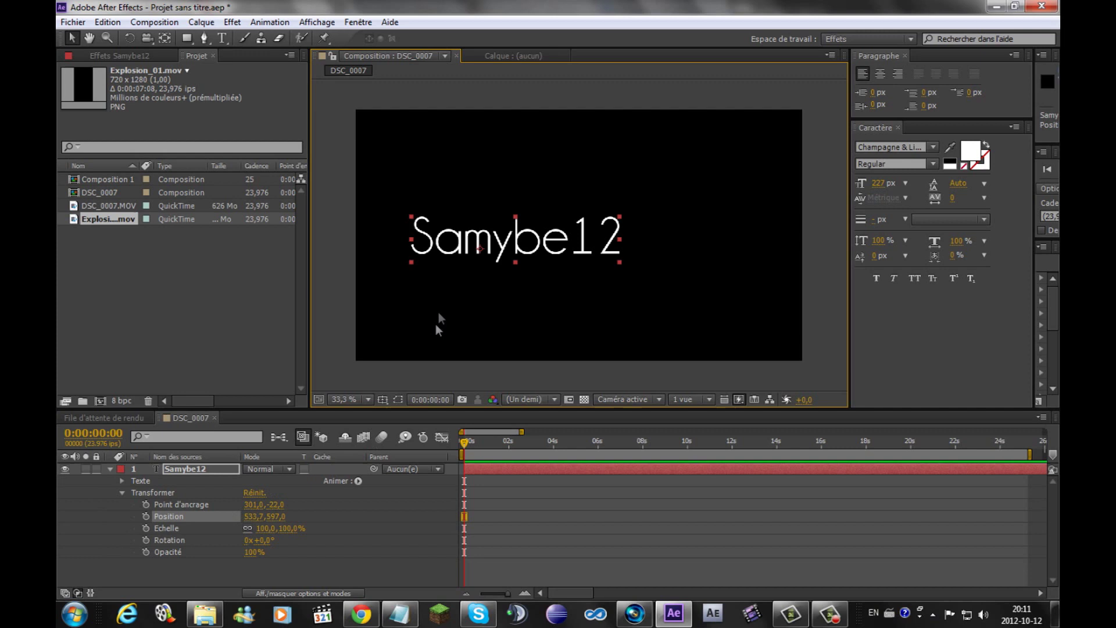
mouse_move(519, 261)
left_mouse_down()
mouse_move(488, 323)
mouse_move(392, 371)
left_mouse_up()
key("comma")
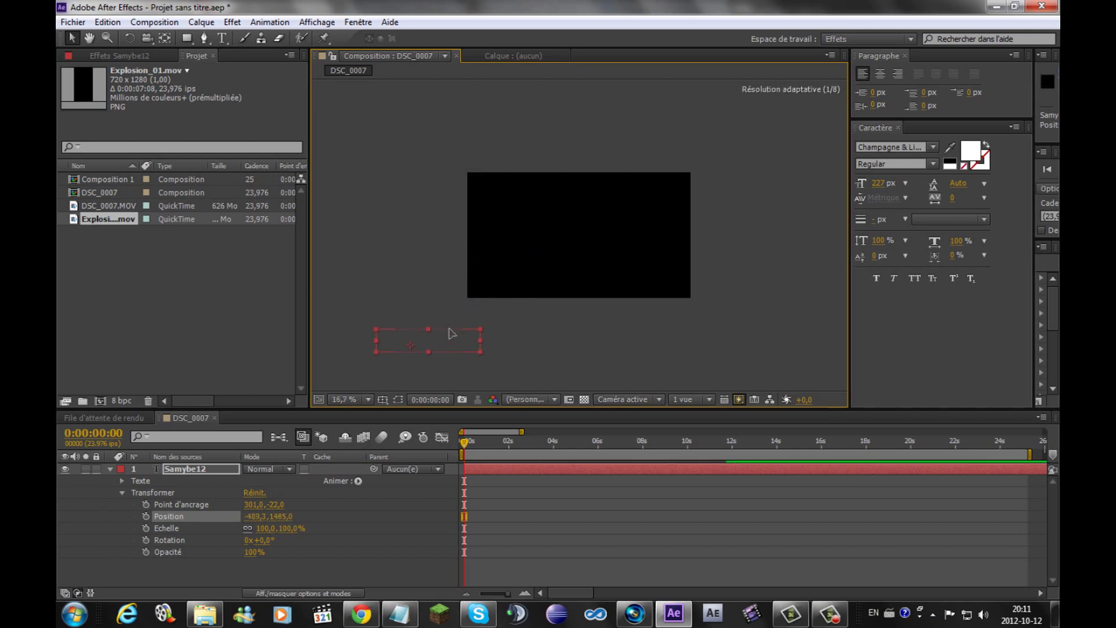
Keyframe the title's position centred at 2 s and slightly higher a few frames later
left_click(145, 517)
left_click(509, 444)
left_click_drag(473, 333, 642, 263)
left_click(550, 446)
mouse_move(588, 276)
left_mouse_down()
mouse_move(610, 237)
mouse_move(597, 216)
left_mouse_up()
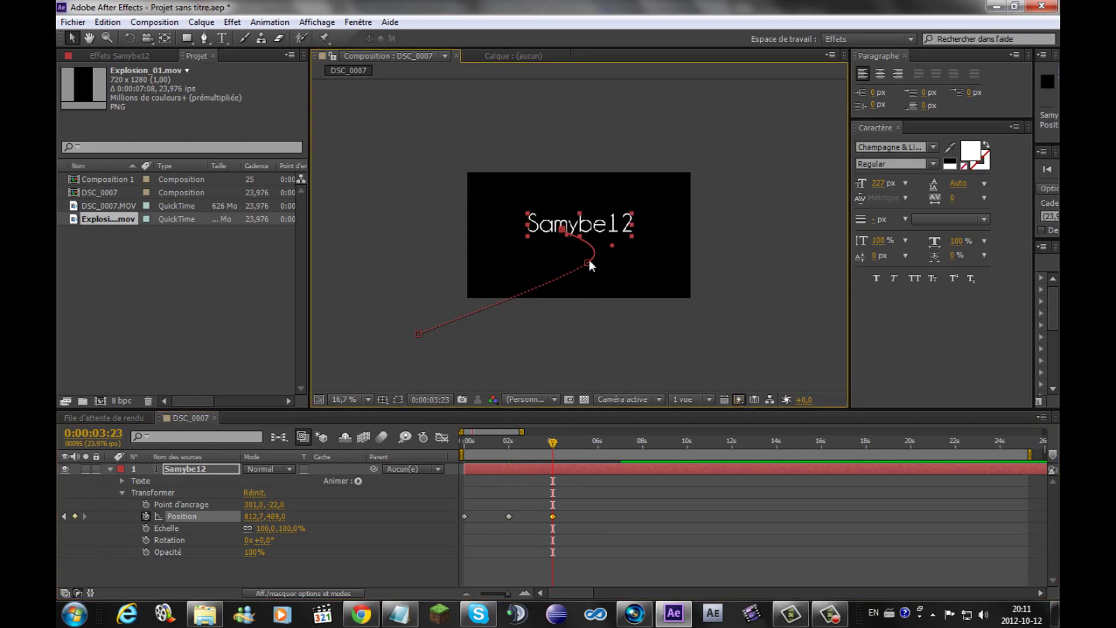
Bend the motion path's curve at the 02s keyframe so the title ends at 812,7, 489,0
scroll(588, 260, "up", 2)
scroll(576, 250, "up", 3)
scroll(594, 257, "down", 3)
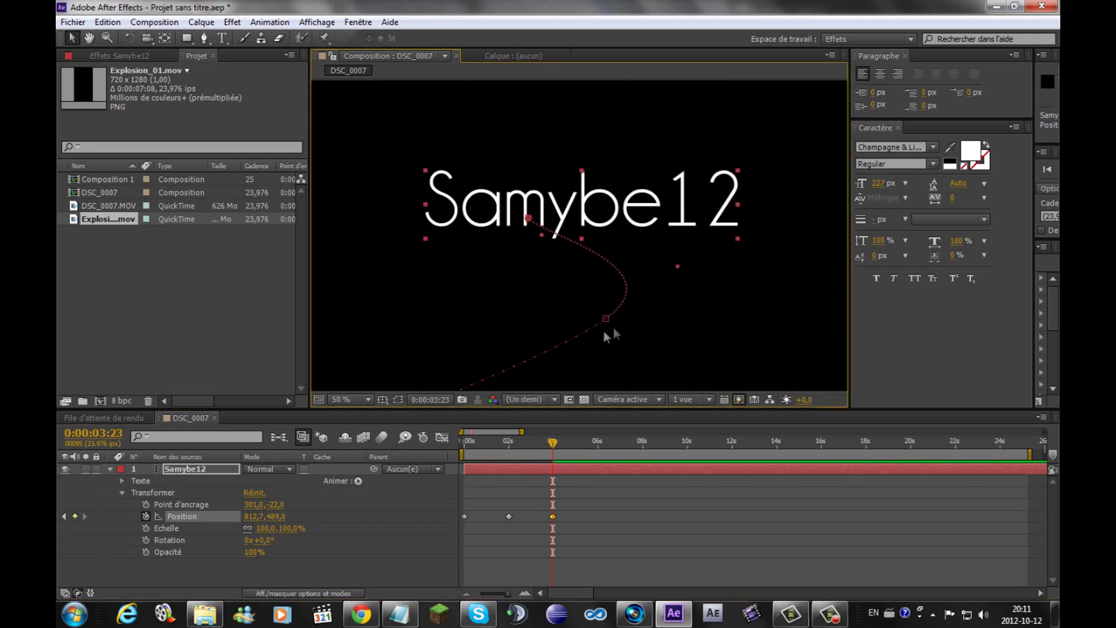
left_click_drag(606, 322, 605, 334)
scroll(600, 330, "down", 2)
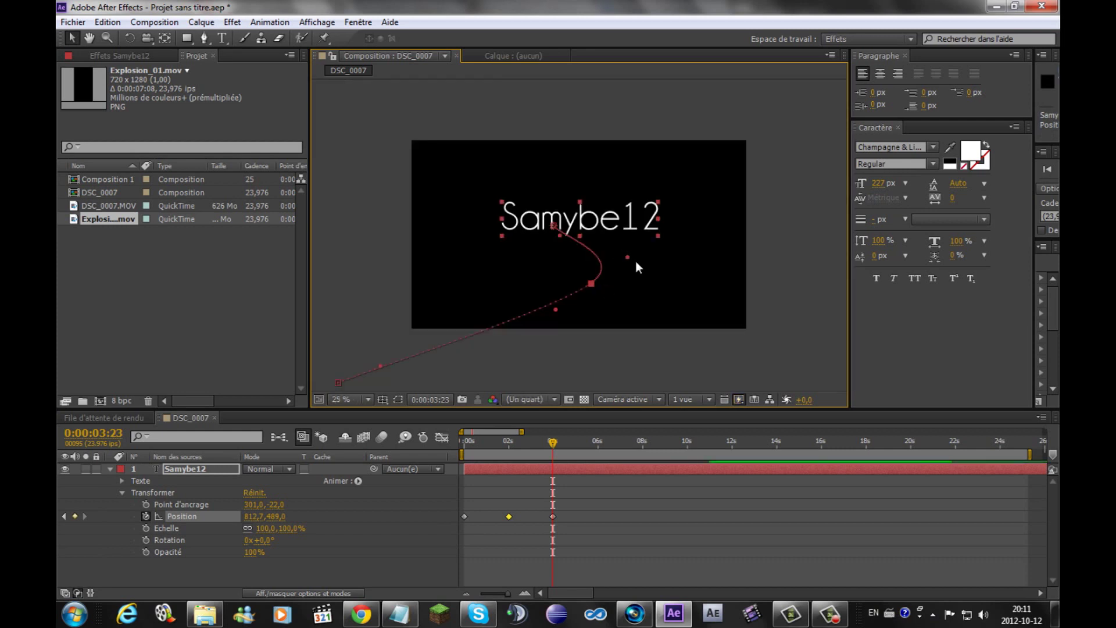
mouse_move(627, 258)
left_mouse_down()
mouse_move(528, 213)
mouse_move(683, 228)
mouse_move(596, 288)
mouse_move(551, 301)
left_mouse_up()
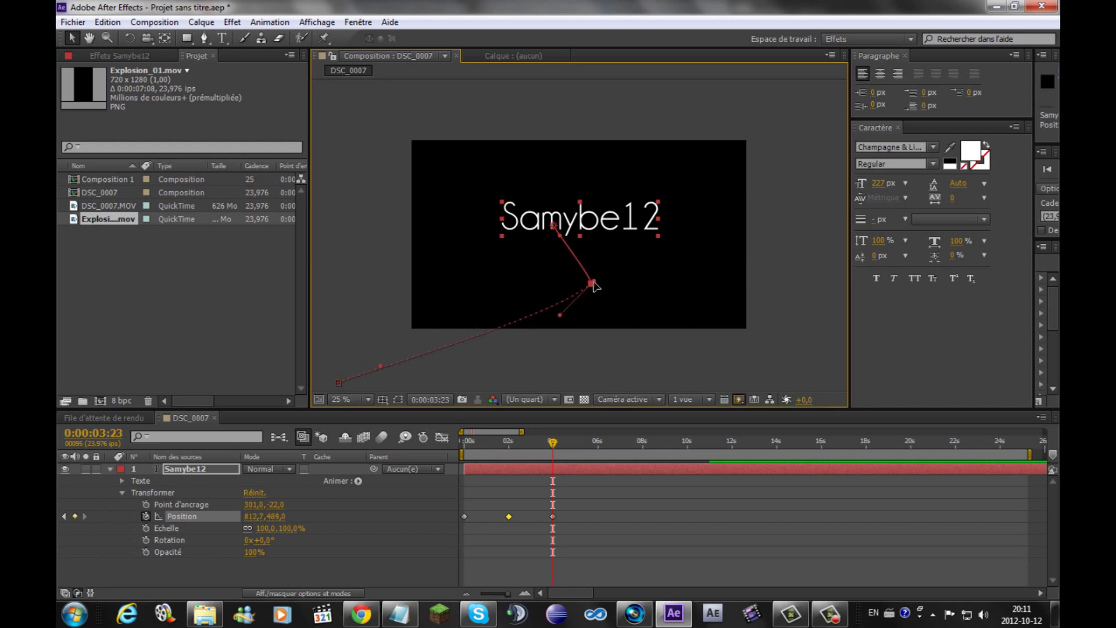
left_click_drag(553, 444, 464, 443)
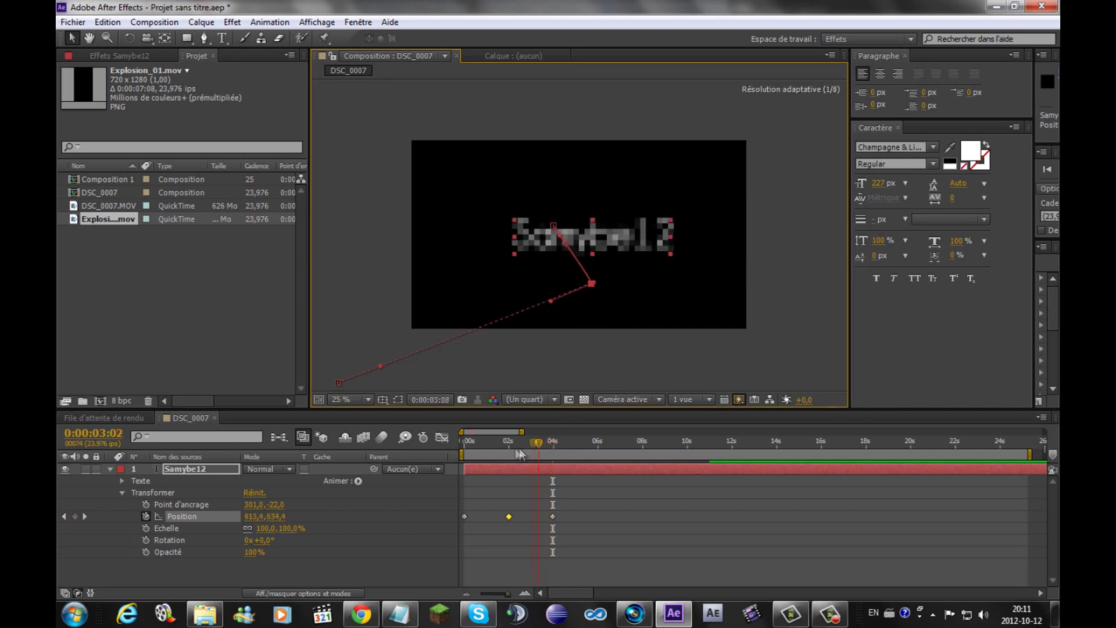
left_click(583, 367)
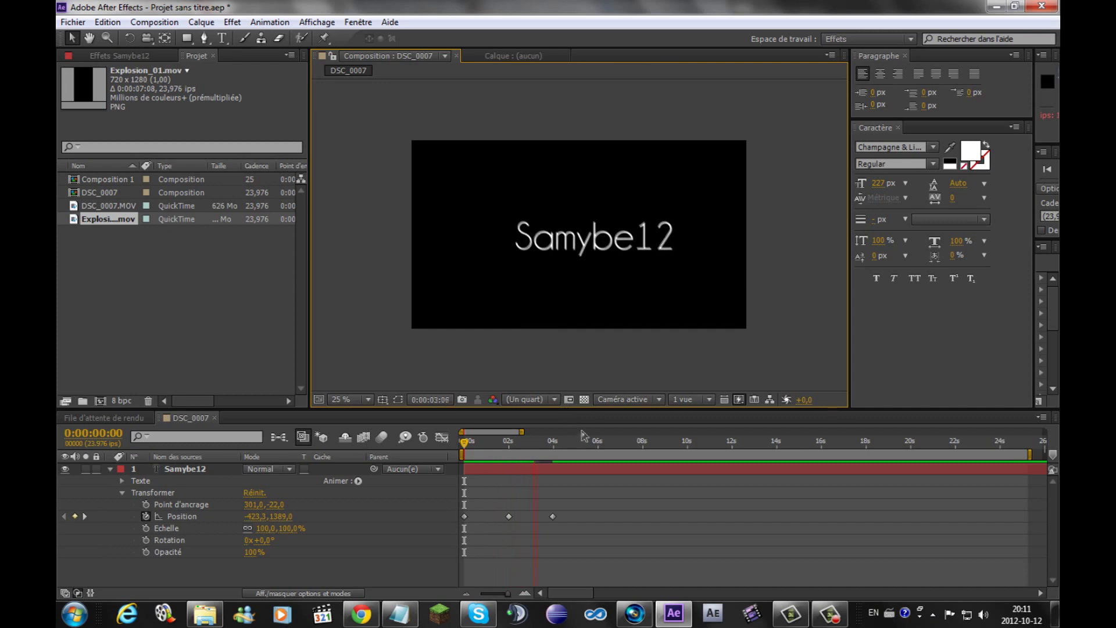
left_click(552, 447)
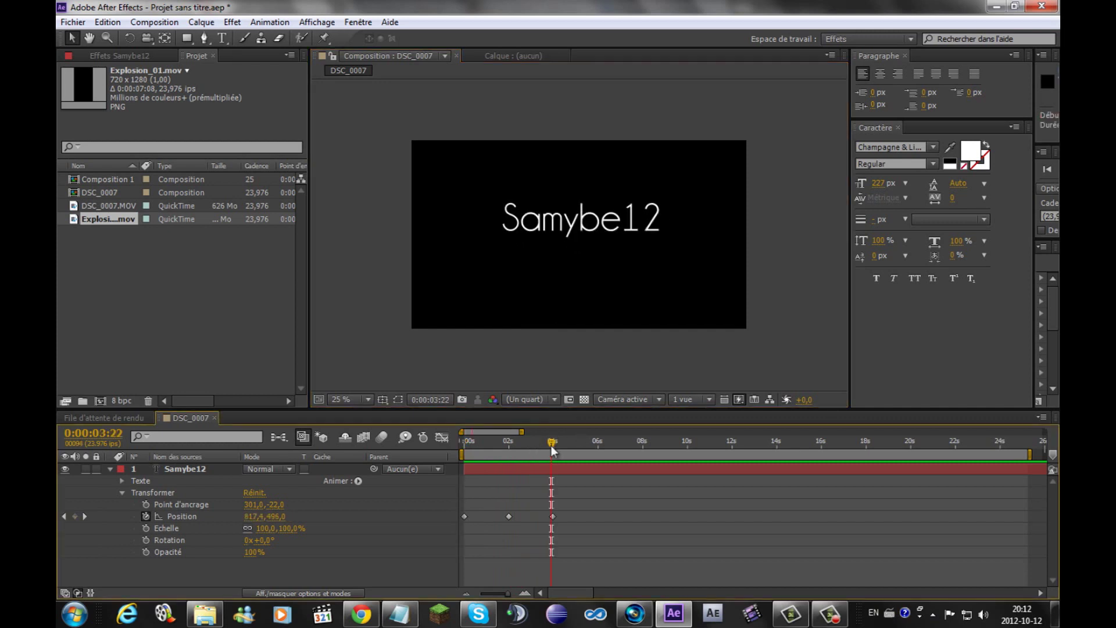
left_click_drag(552, 448, 532, 448)
key("KP_0")
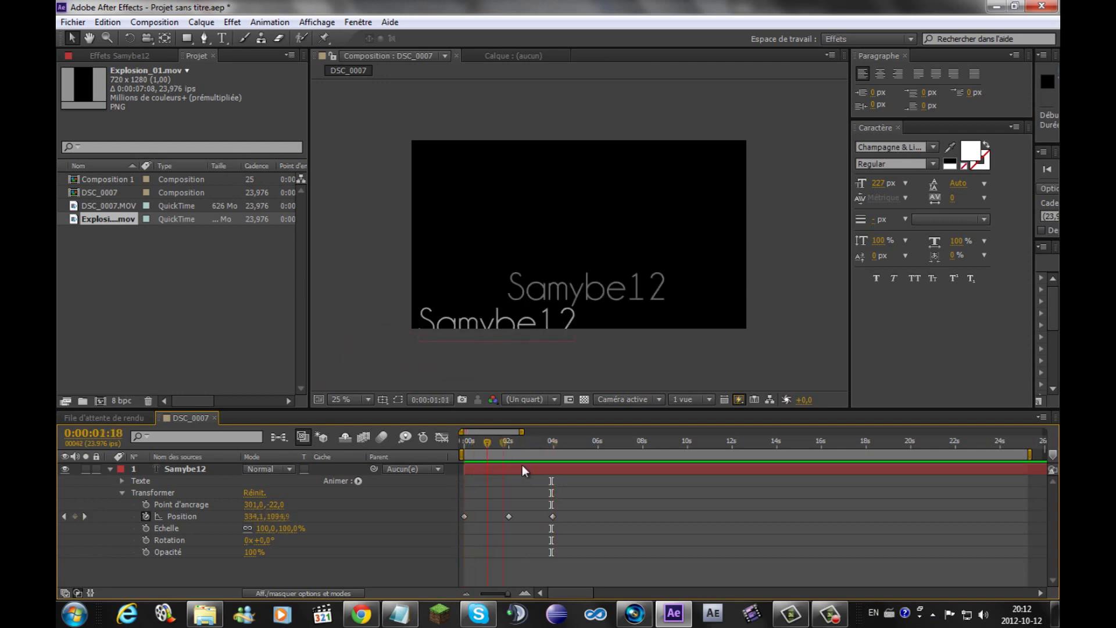
left_click_drag(251, 550, 243, 552)
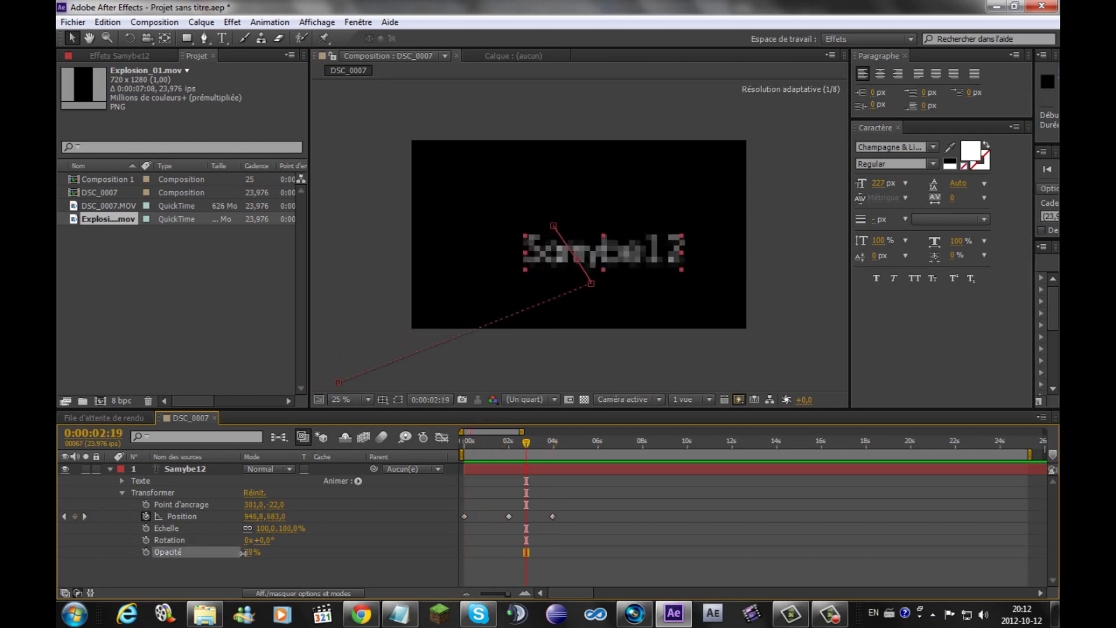
mouse_move(250, 557)
left_mouse_down()
mouse_move(198, 556)
mouse_move(405, 559)
left_mouse_up()
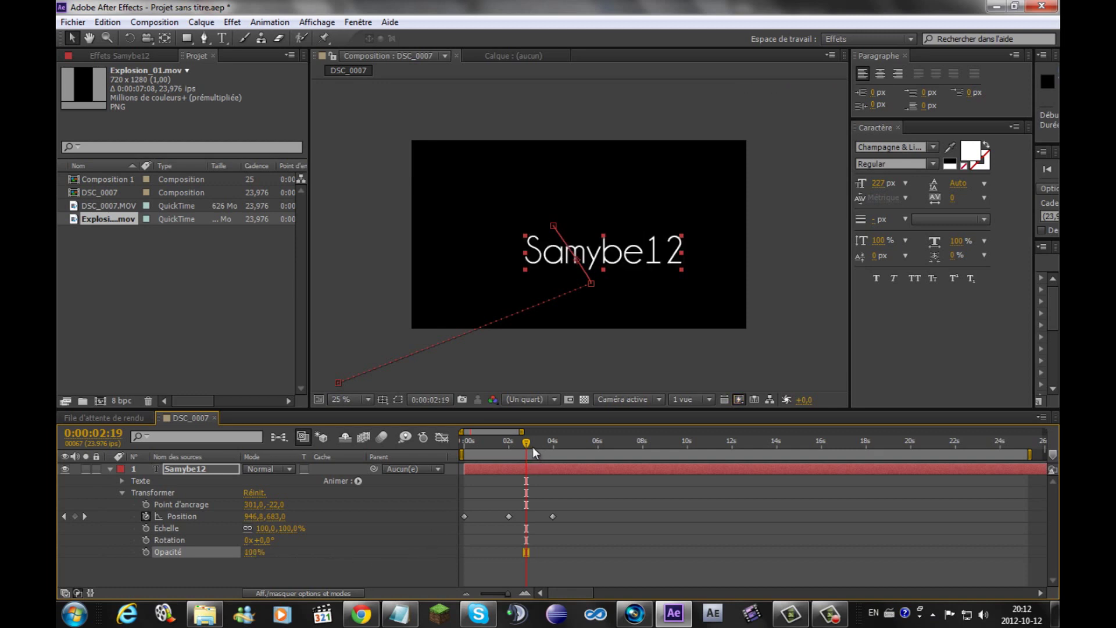
left_click_drag(525, 441, 488, 443)
Keyframe the text's opacity at 1% at 0 s and 100% at 0:00:02:06
left_click(465, 460)
left_click(146, 552)
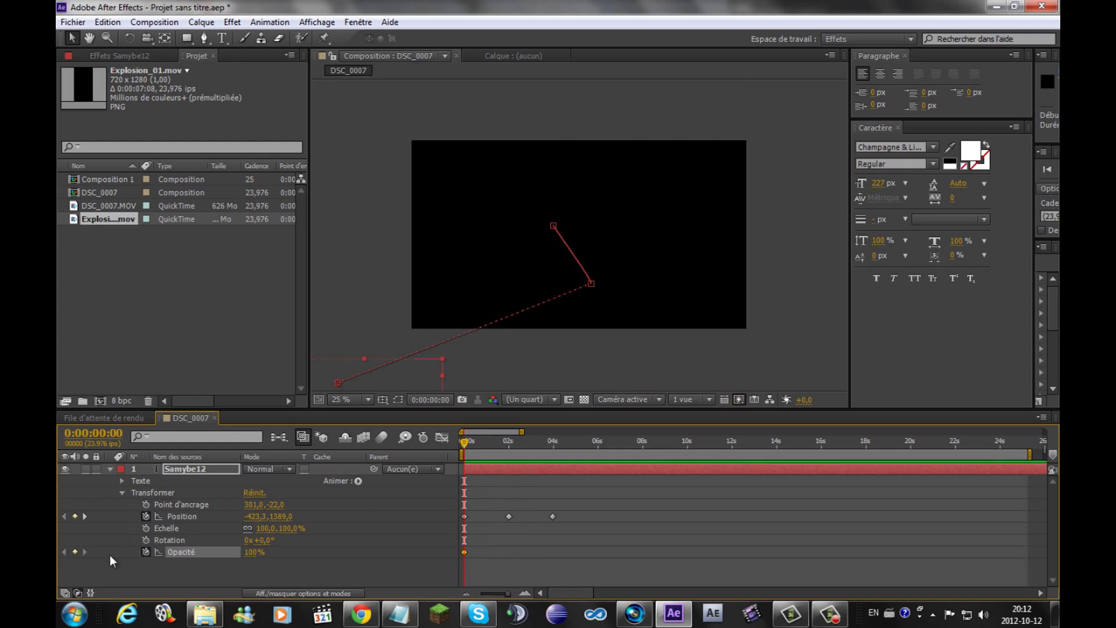
mouse_move(467, 441)
left_mouse_down()
mouse_move(516, 445)
mouse_move(464, 454)
left_mouse_up()
left_click_drag(254, 554, 175, 569)
left_click_drag(465, 445, 515, 447)
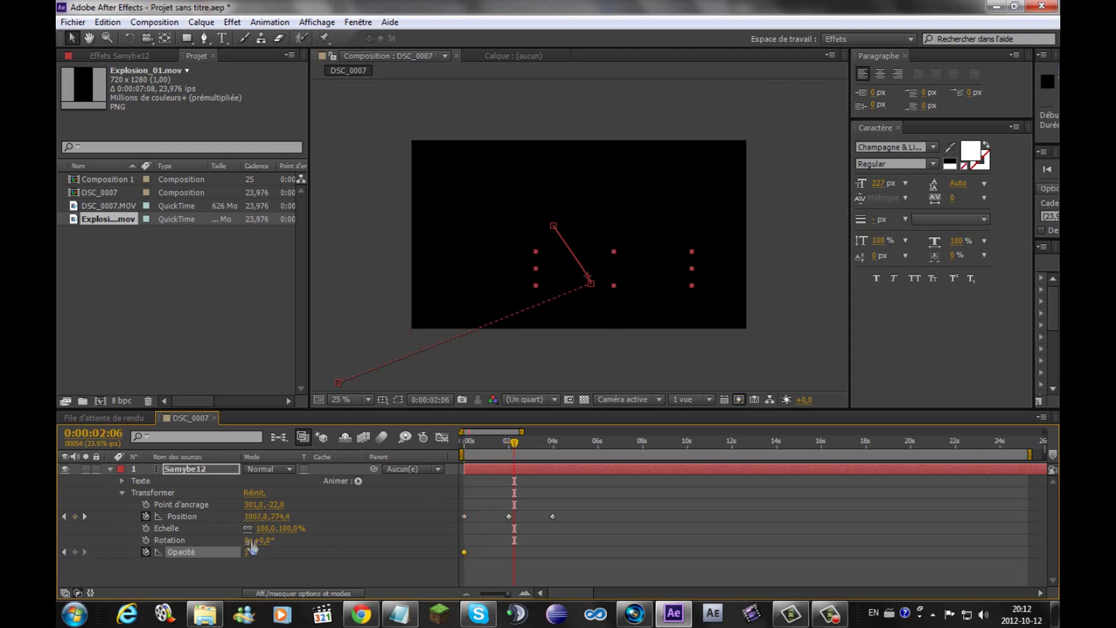
left_click_drag(288, 551, 415, 552)
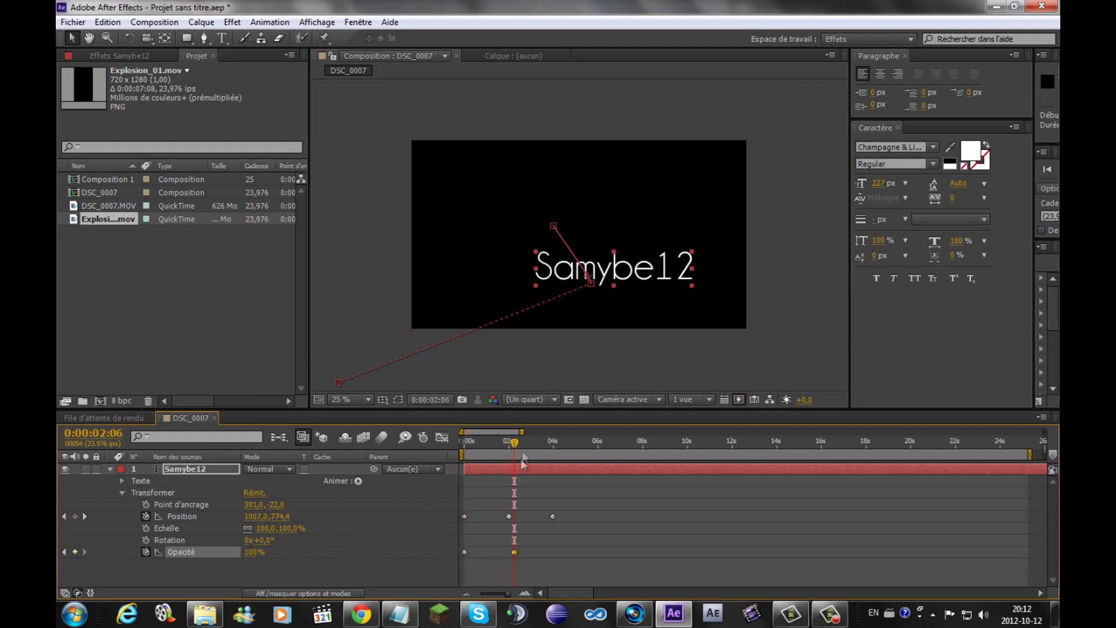
Preview the fade-in from about 0:00:00:21 and collapse the text layer's properties
left_click_drag(516, 444, 435, 459)
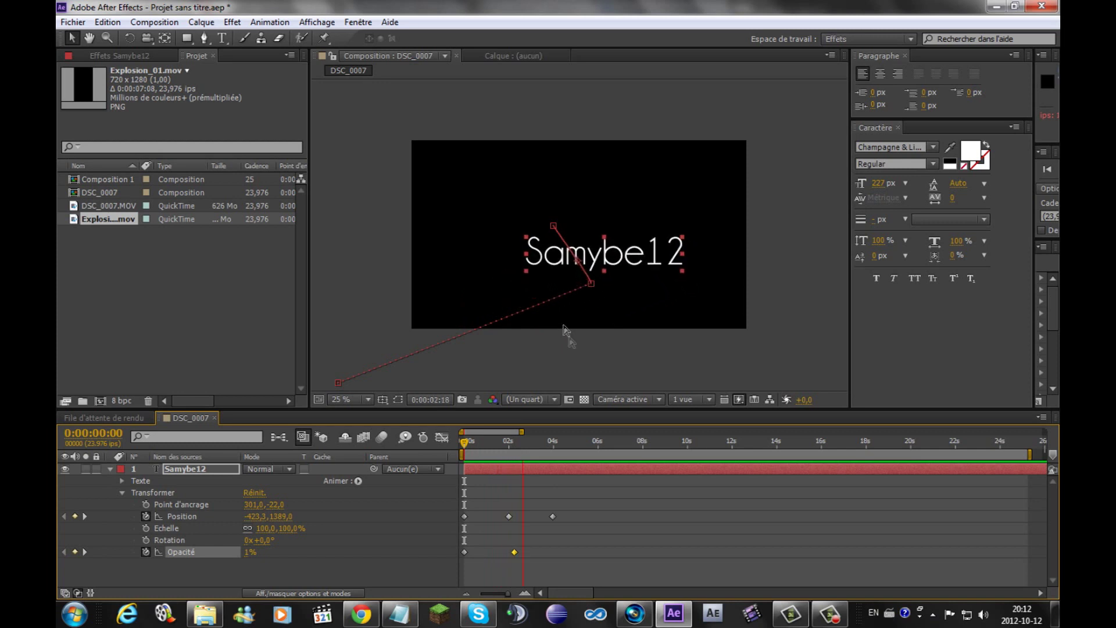
left_click(709, 359)
left_click_drag(552, 446, 451, 453)
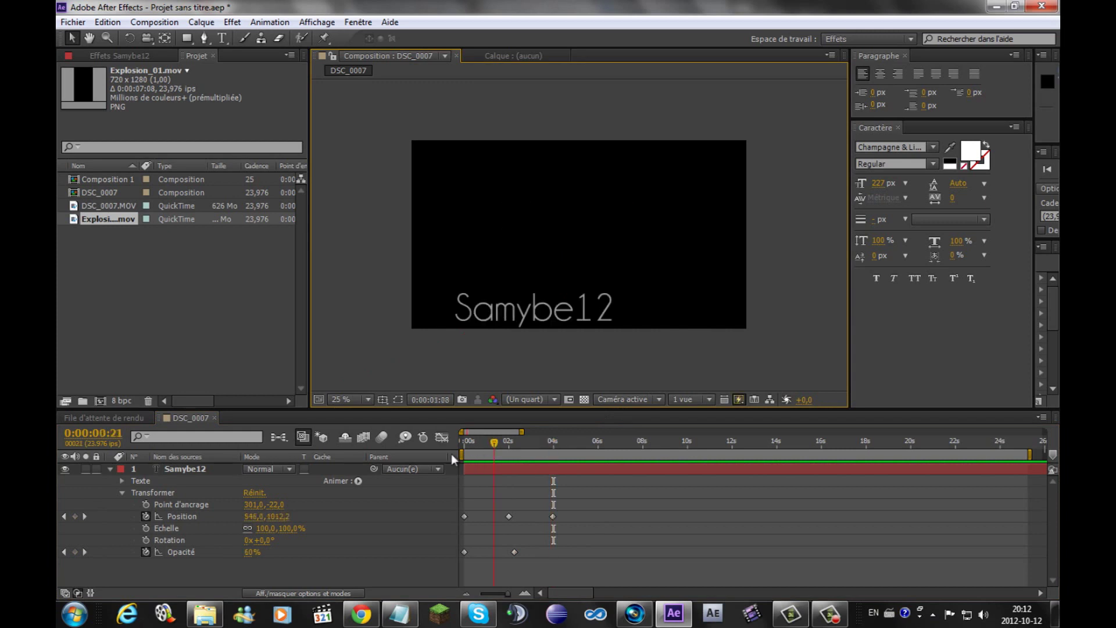
key("space")
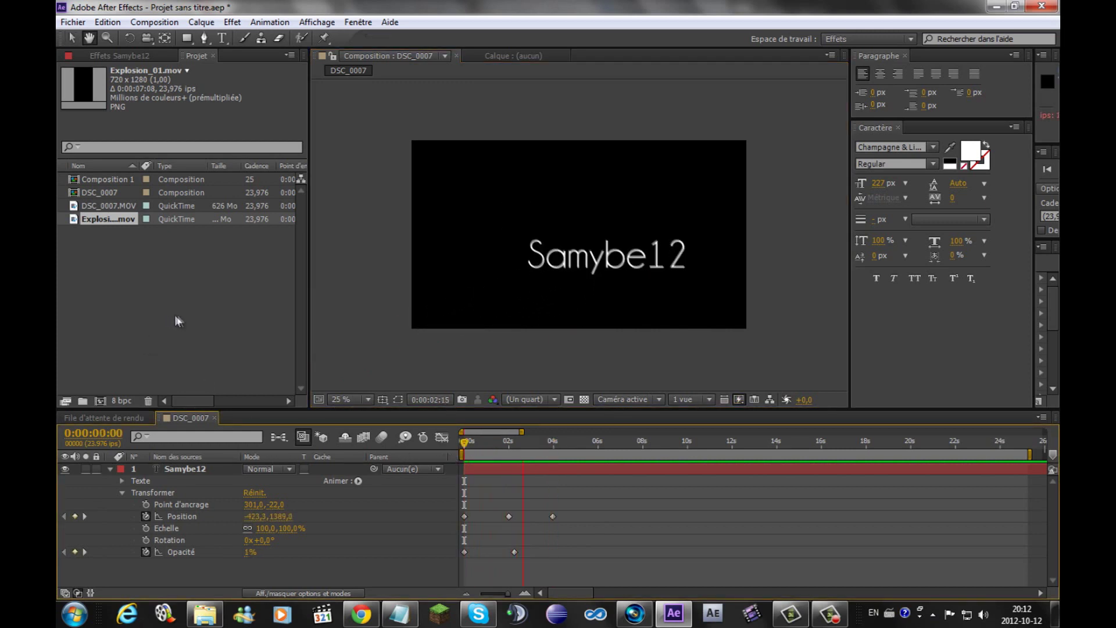
key("space")
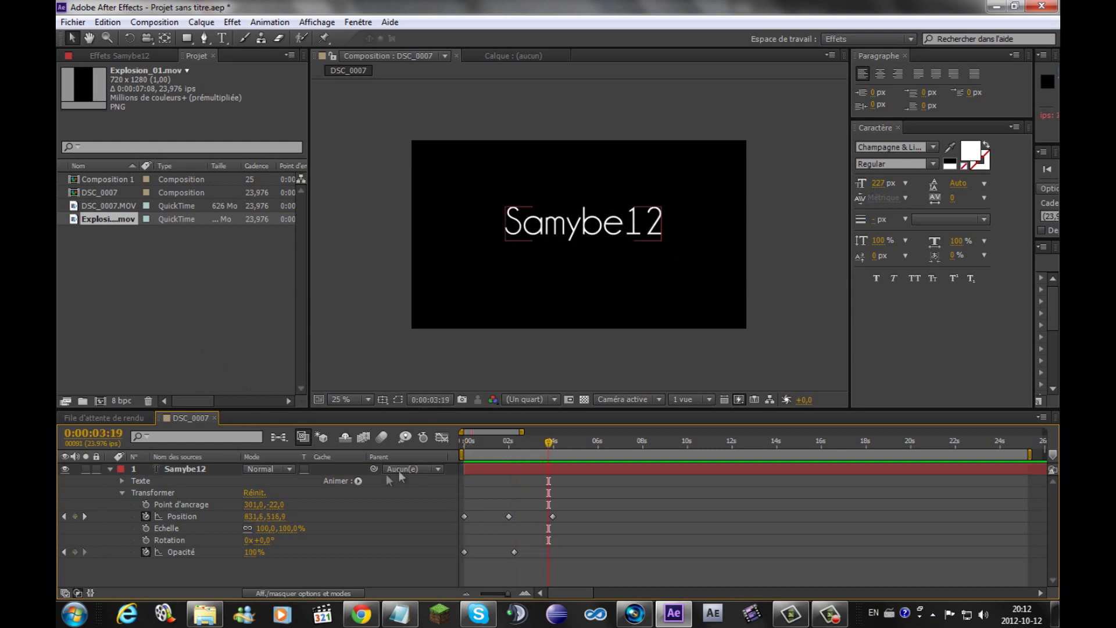
left_click(109, 470)
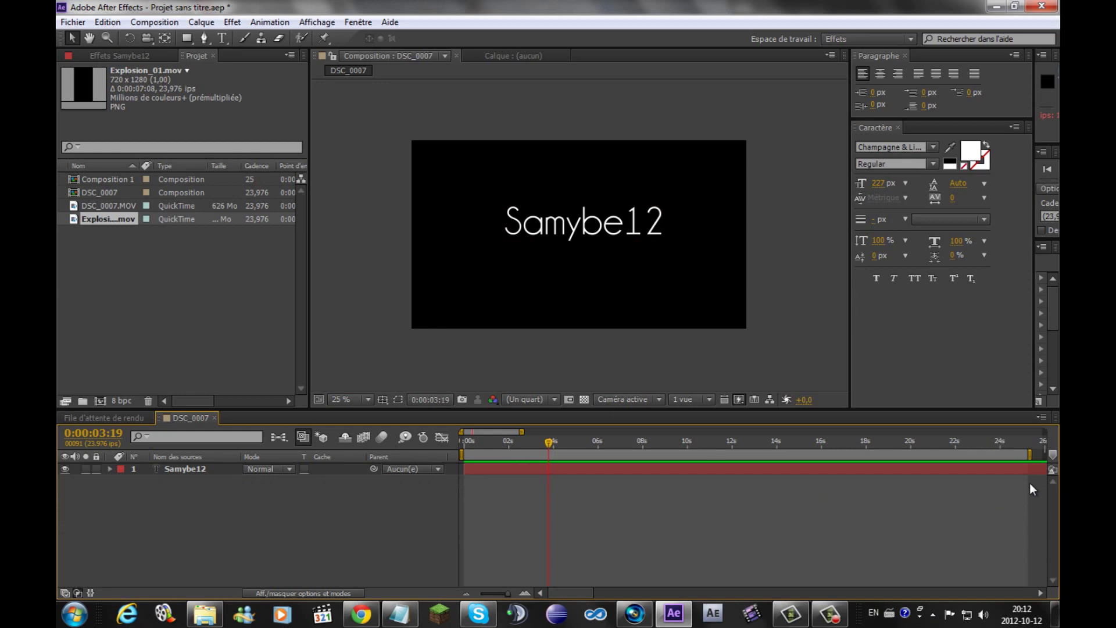
left_click(204, 39)
left_click(578, 234)
left_click(572, 283)
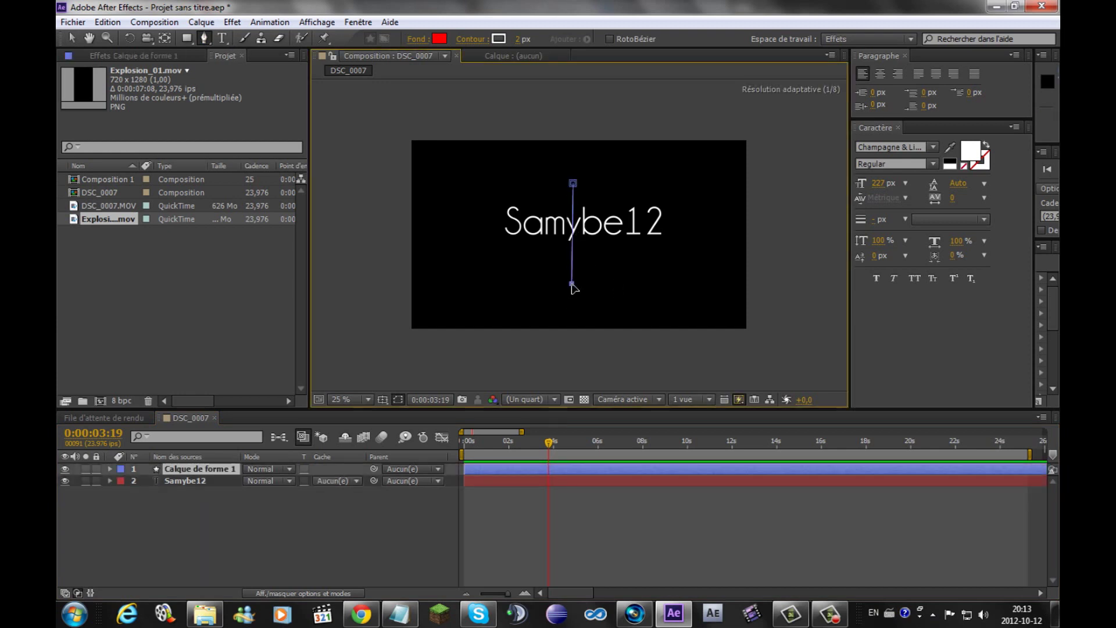
left_click(626, 298)
left_click(701, 266)
left_click(692, 197)
left_click(617, 177)
left_click(572, 183)
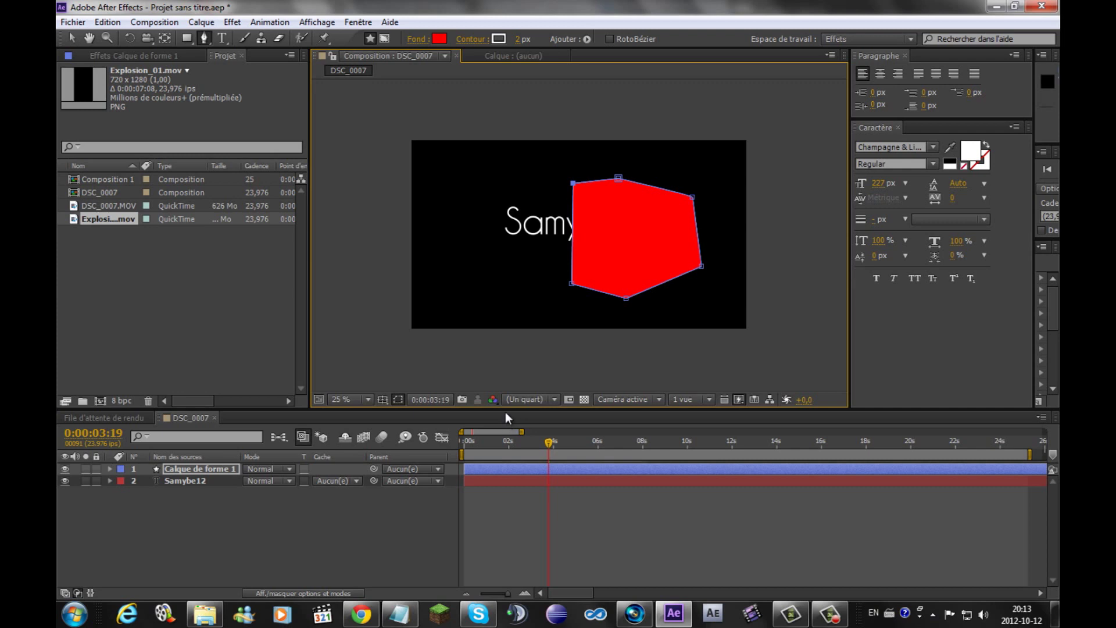
left_click(215, 469)
key("Delete")
left_click(197, 469)
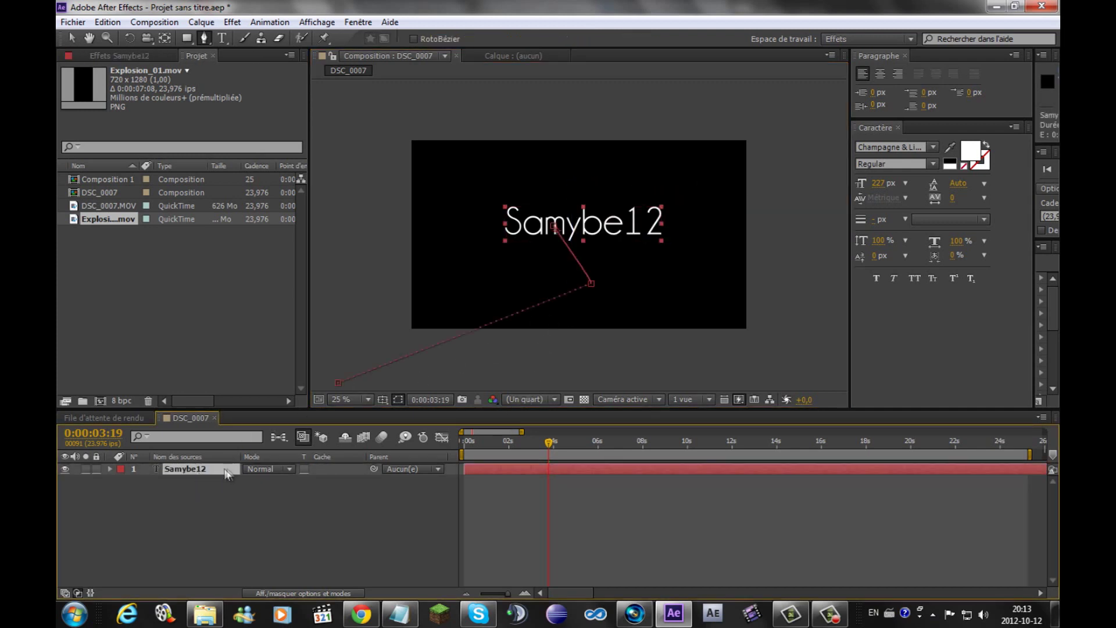
left_click_drag(542, 445, 521, 446)
left_click(606, 212)
left_click(536, 307)
left_click(637, 348)
left_click(725, 313)
left_click(732, 220)
left_click(606, 212)
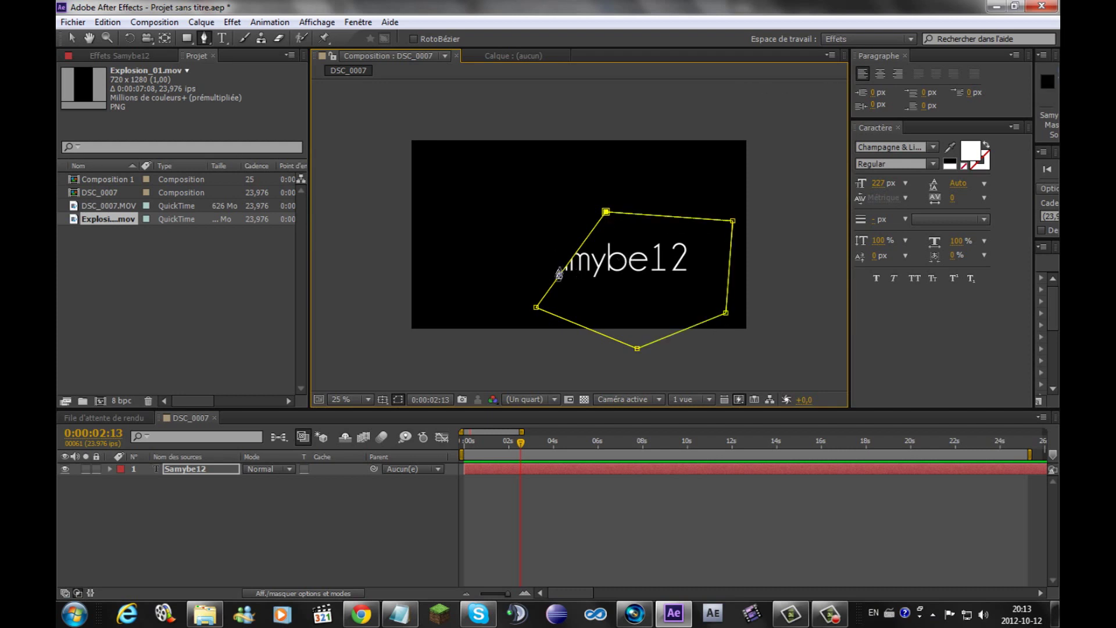
left_click_drag(519, 445, 571, 452)
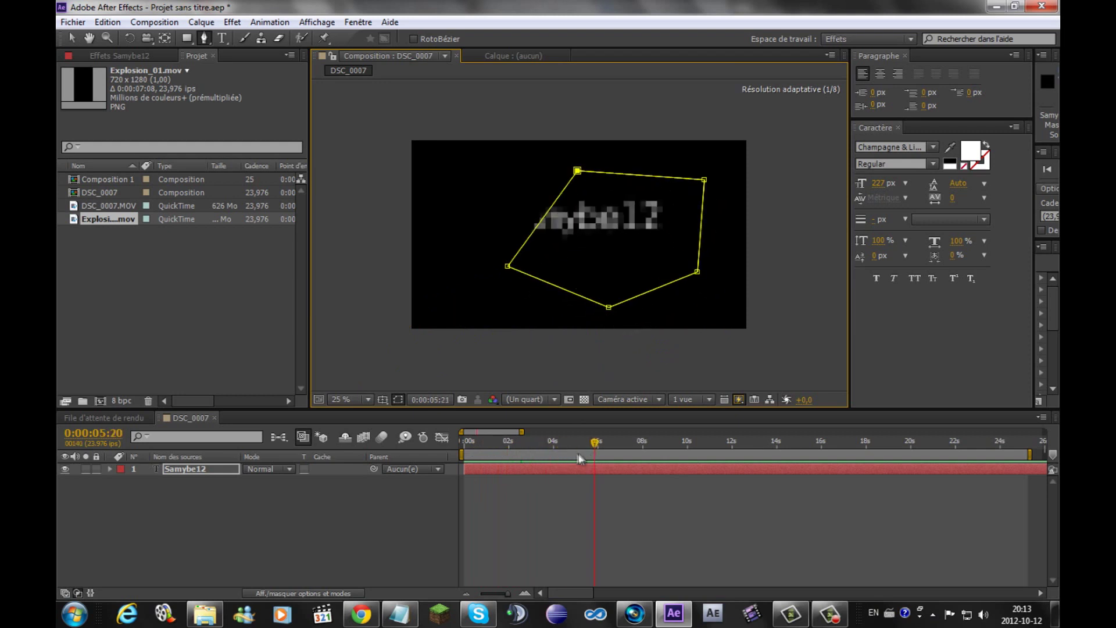
key("v")
left_click_drag(577, 172, 446, 172)
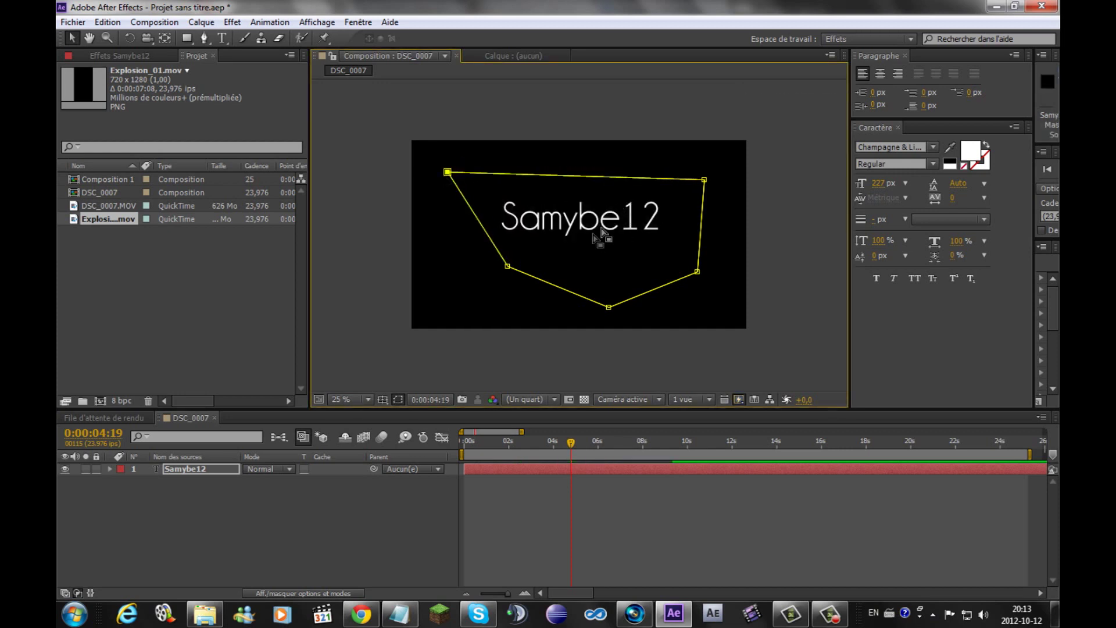
left_click(110, 468)
left_click(145, 491)
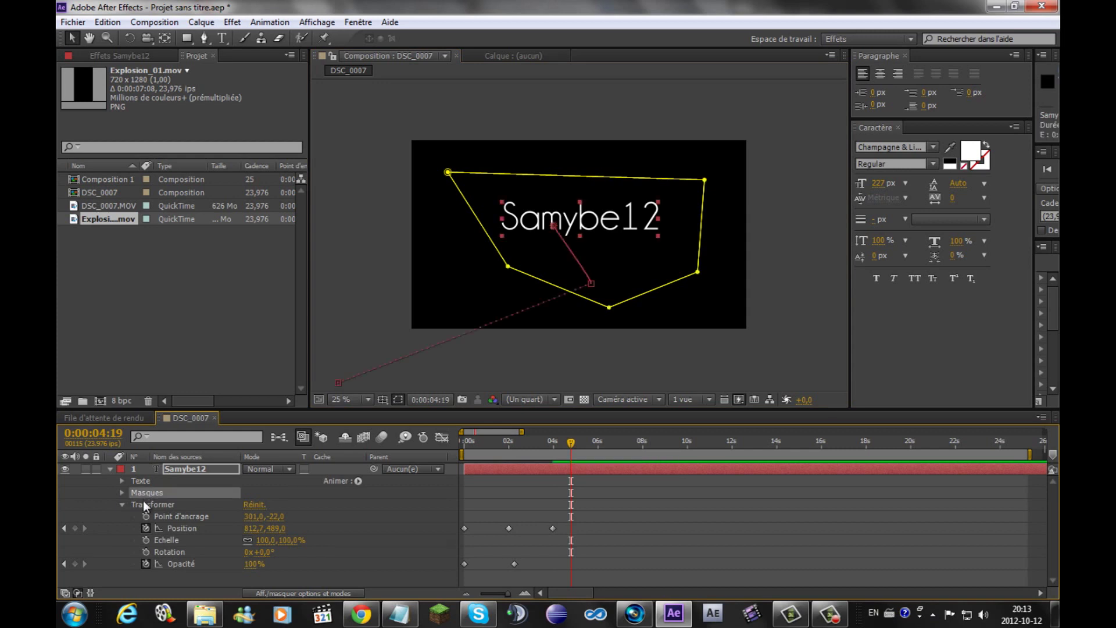
key("Delete")
Draw an elliptical Masque 1 around 'Samy' at the title's start, then move to about 0:00:04:04
left_click(186, 40)
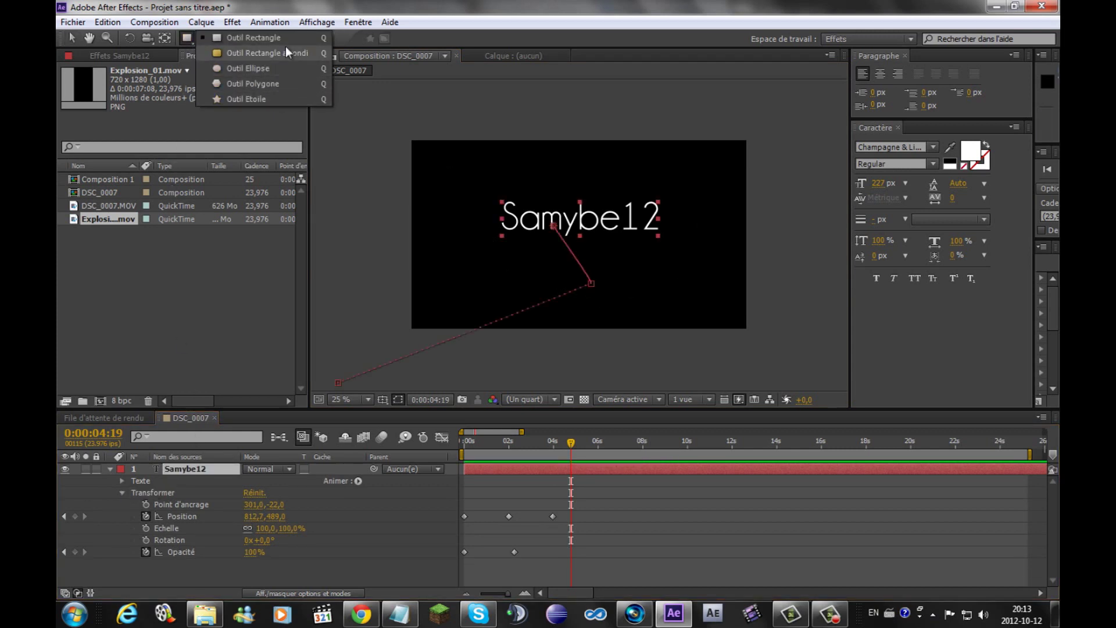
left_click(284, 69)
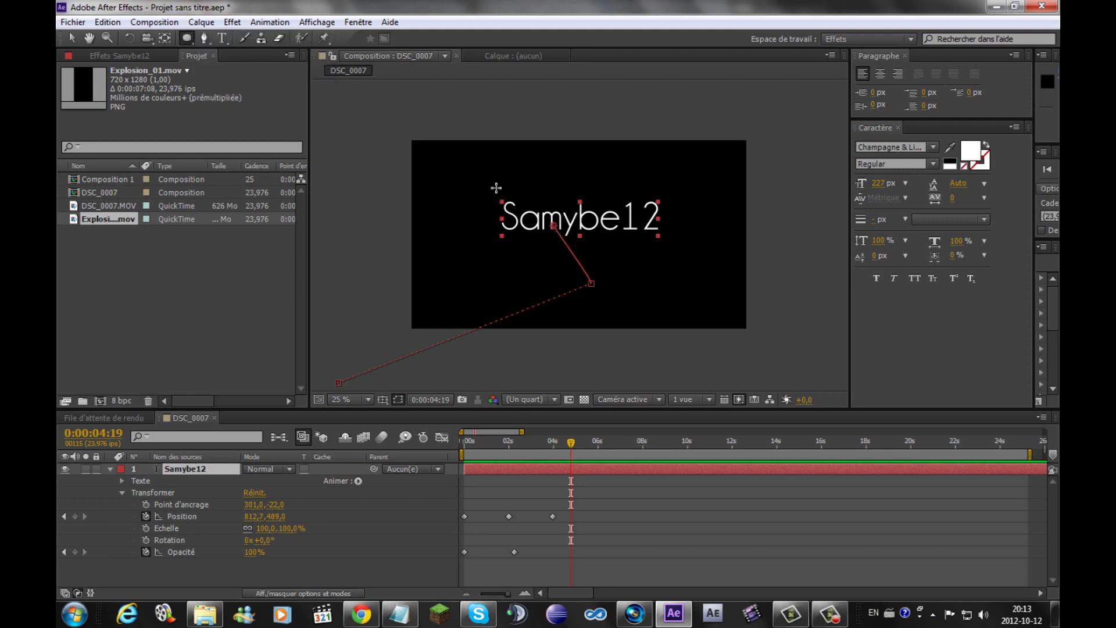
mouse_move(485, 181)
left_mouse_down()
mouse_move(605, 236)
mouse_move(575, 252)
left_mouse_up()
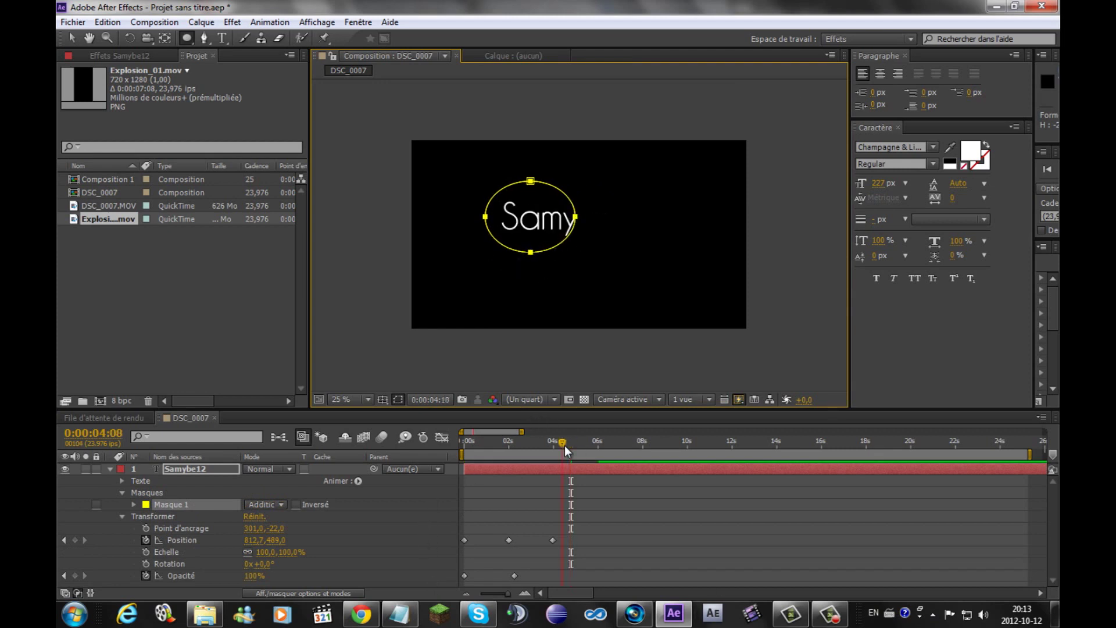
left_click_drag(564, 445, 557, 446)
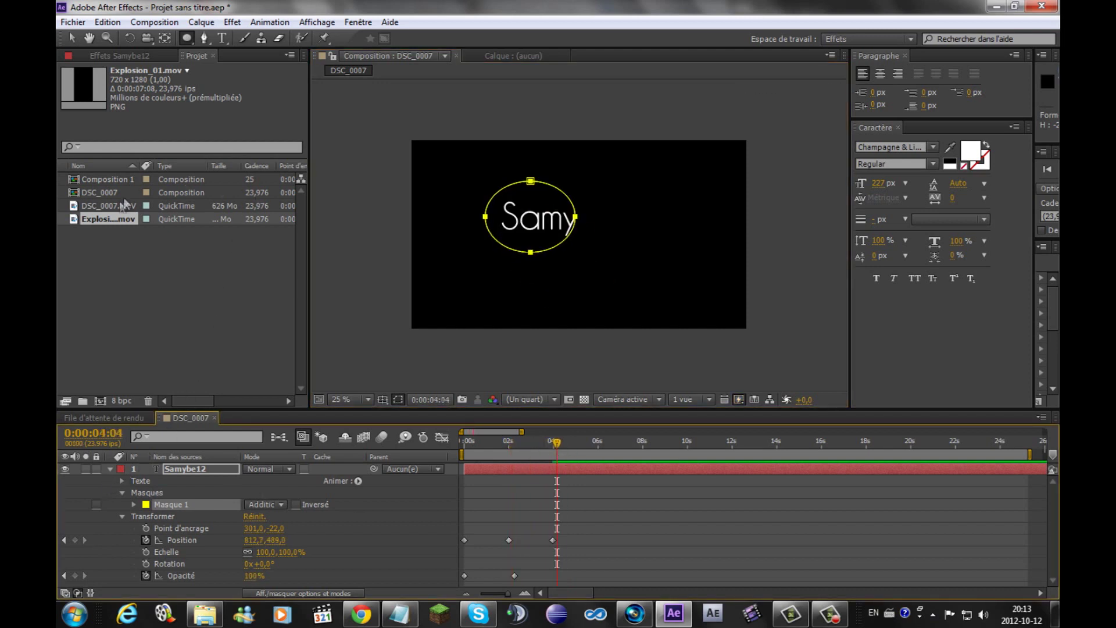
left_click(101, 206)
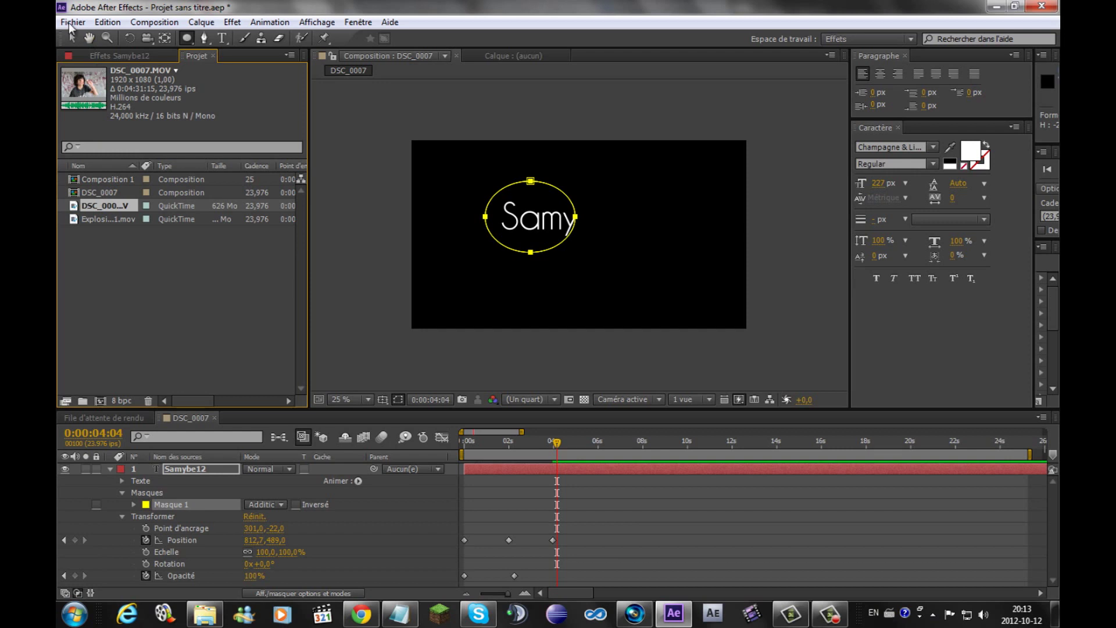
Import the 'background launcher' picture from the Images library into the project
left_click(71, 23)
mouse_move(325, 203)
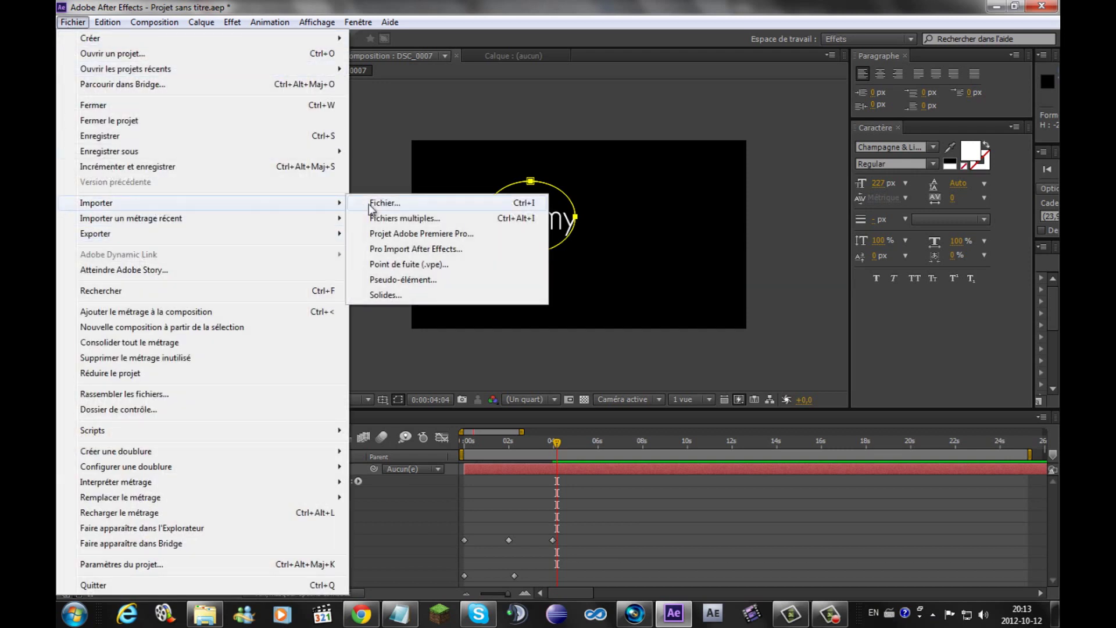
left_click(383, 203)
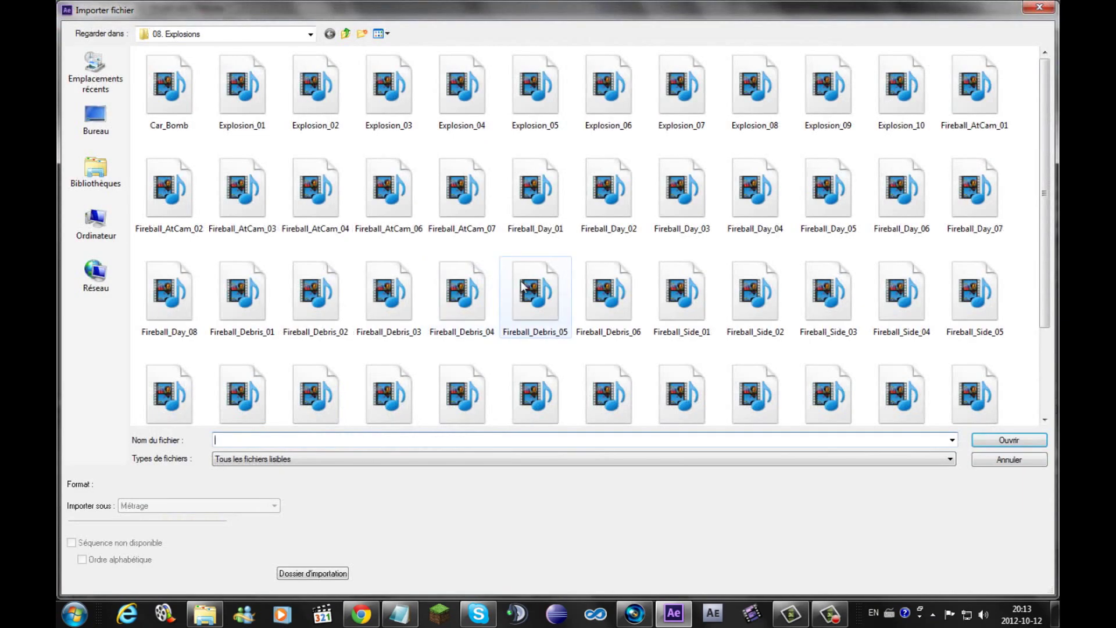
left_click(100, 197)
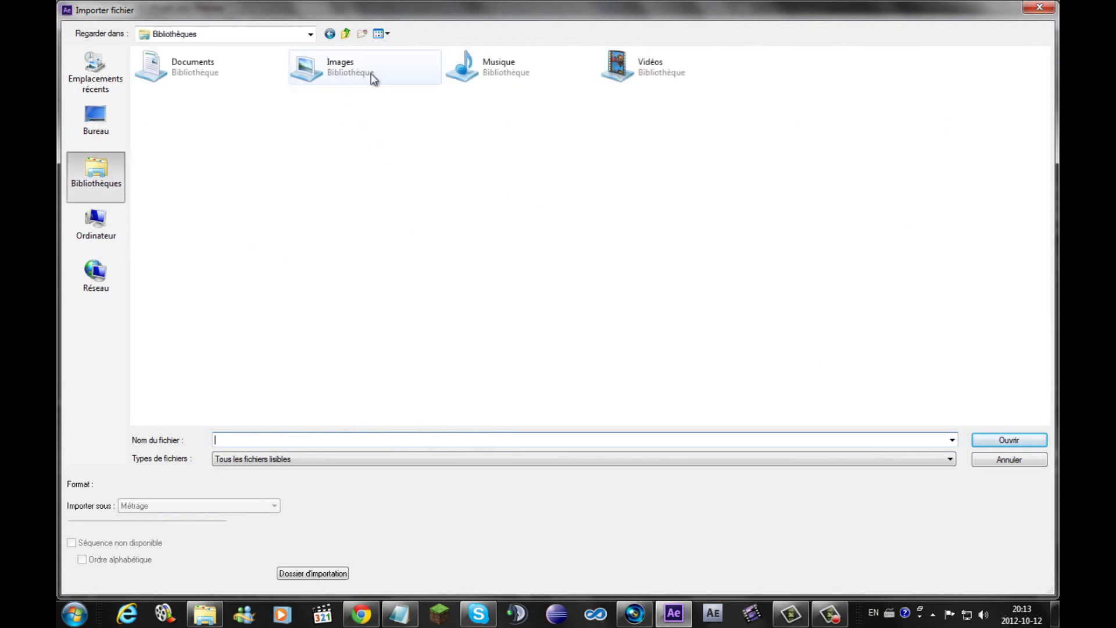
double_click(349, 79)
scroll(581, 244, "down", 3)
scroll(639, 256, "down", 2)
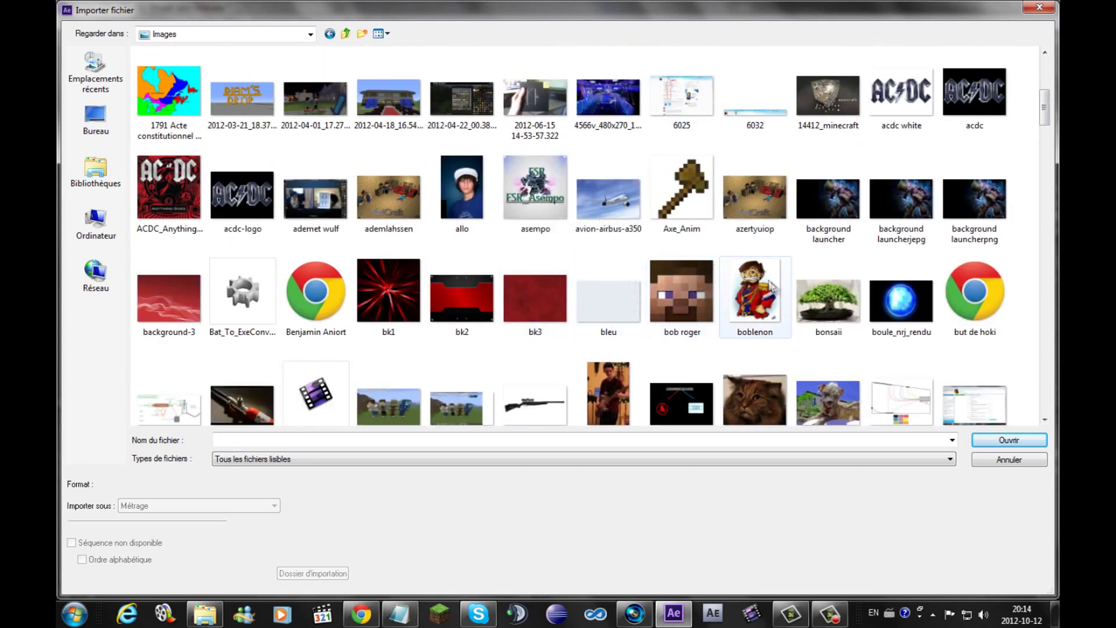
left_click(850, 249)
left_click(988, 445)
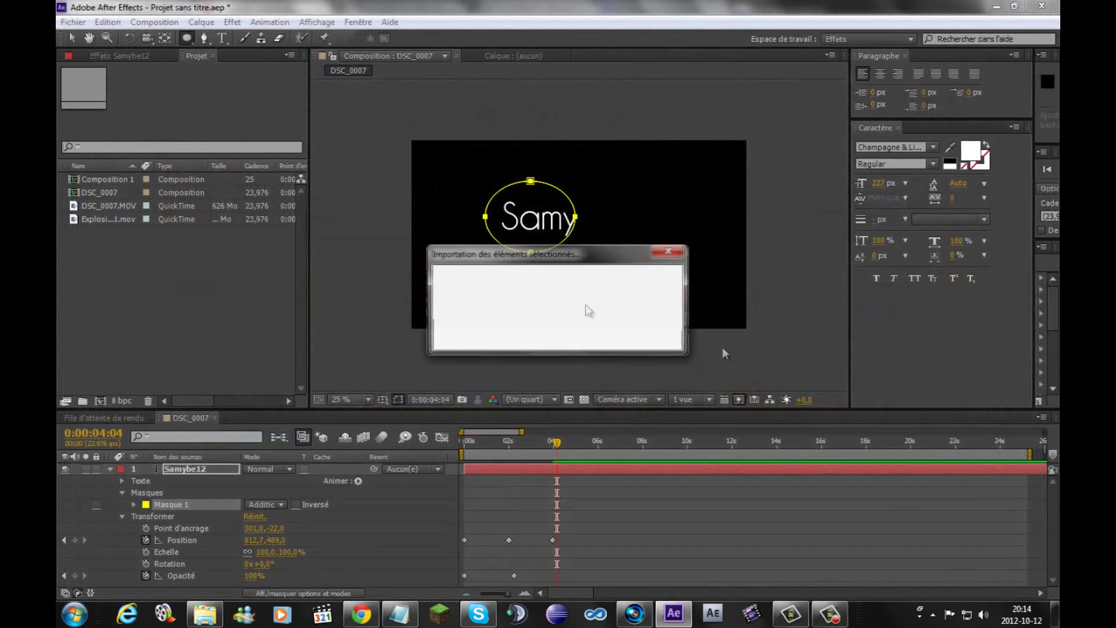
Add background launcher.jpg above Samybe12, scale it to nearly fill the frame, and ellipse-mask the character
mouse_move(124, 179)
left_mouse_down()
mouse_move(223, 503)
mouse_move(225, 464)
left_mouse_up()
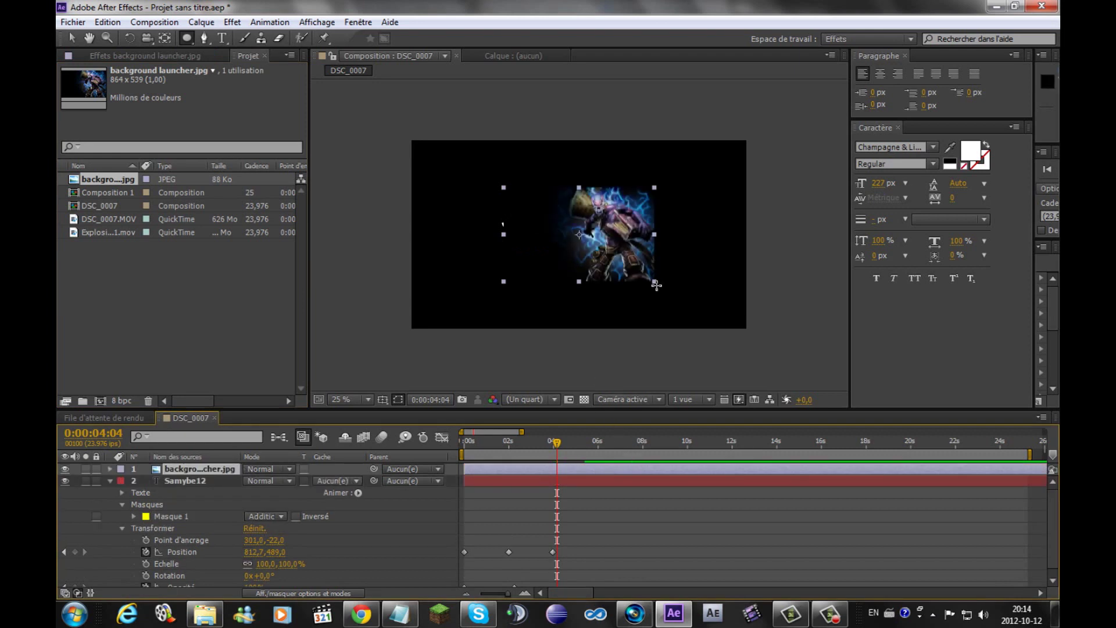
left_click(70, 40)
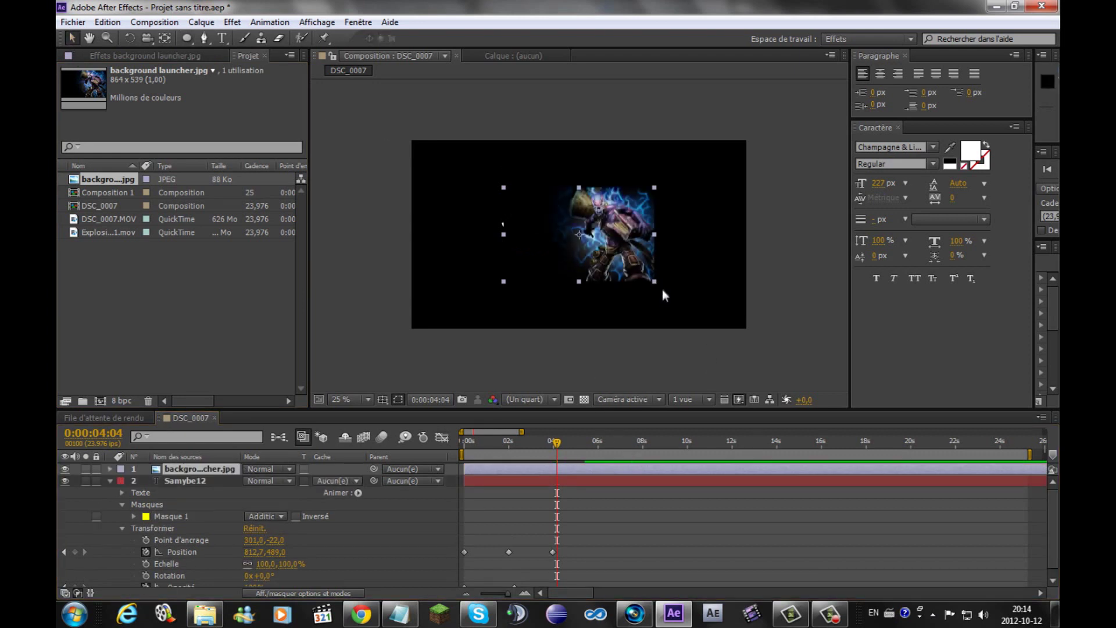
left_click_drag(655, 282, 725, 331)
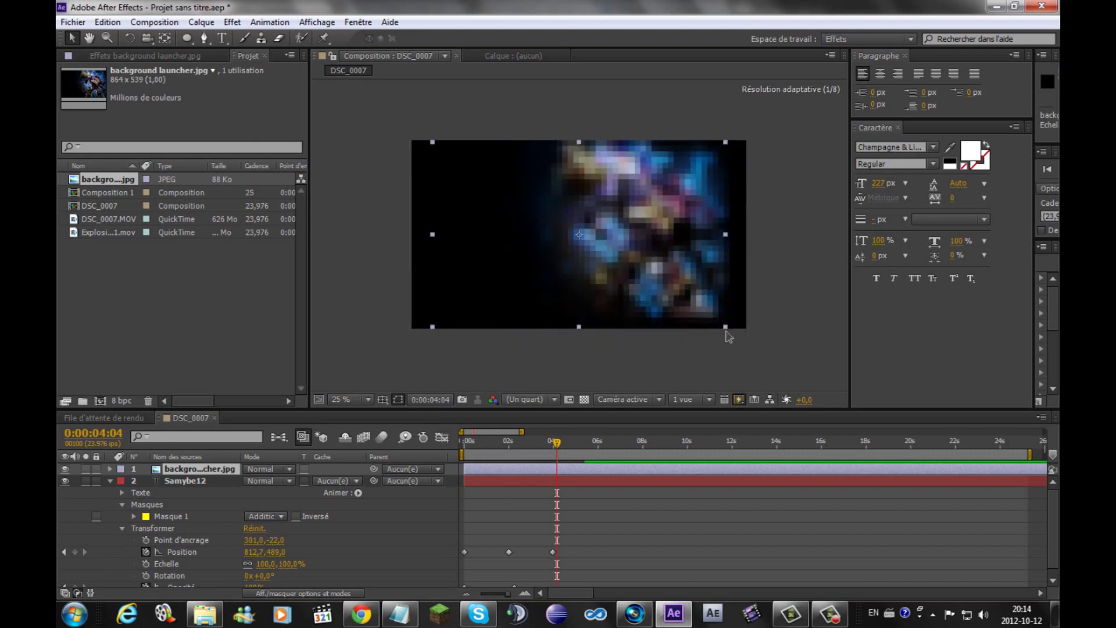
left_click_drag(640, 264, 599, 269)
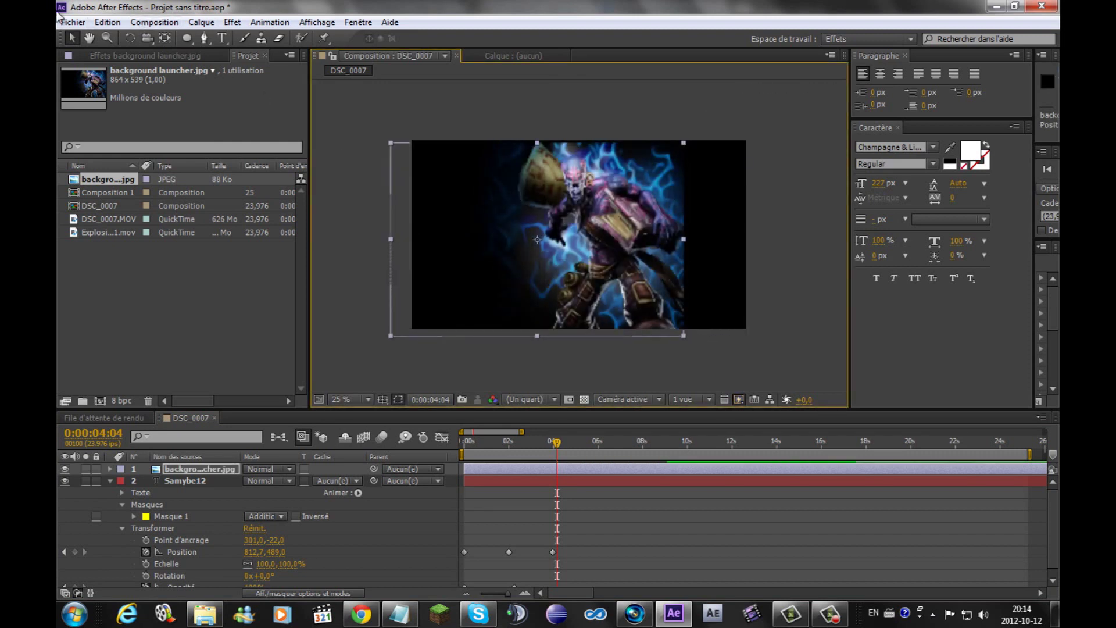
left_click(186, 38)
left_click_drag(515, 143, 664, 279)
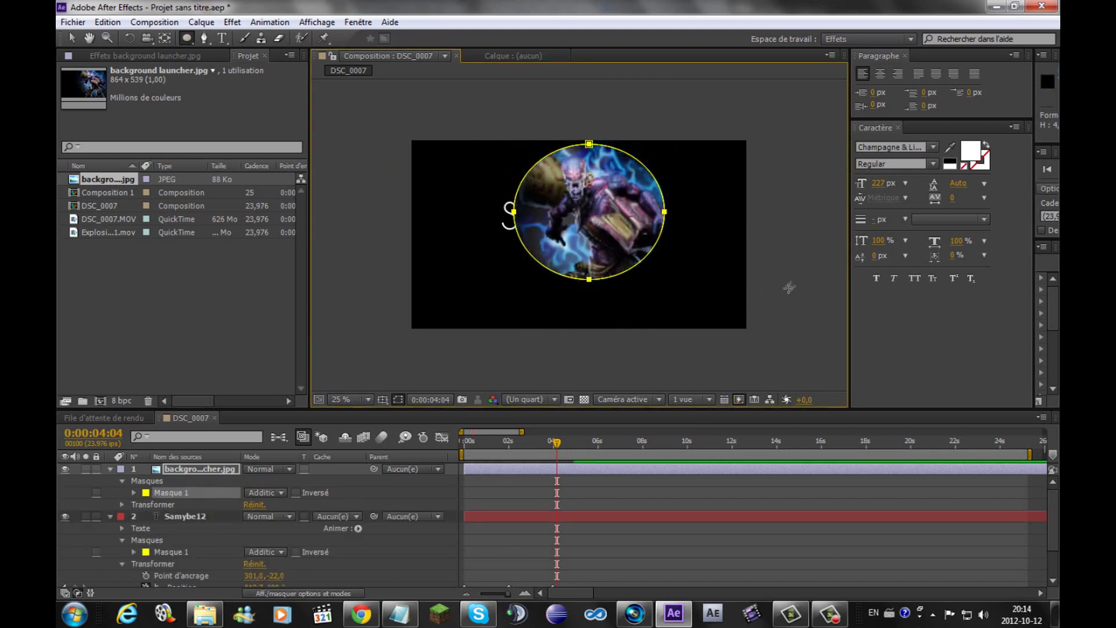
Hide the mask outline and give Masque 1 a 191-pixel feather and -51 pixel expansion
left_click(399, 399)
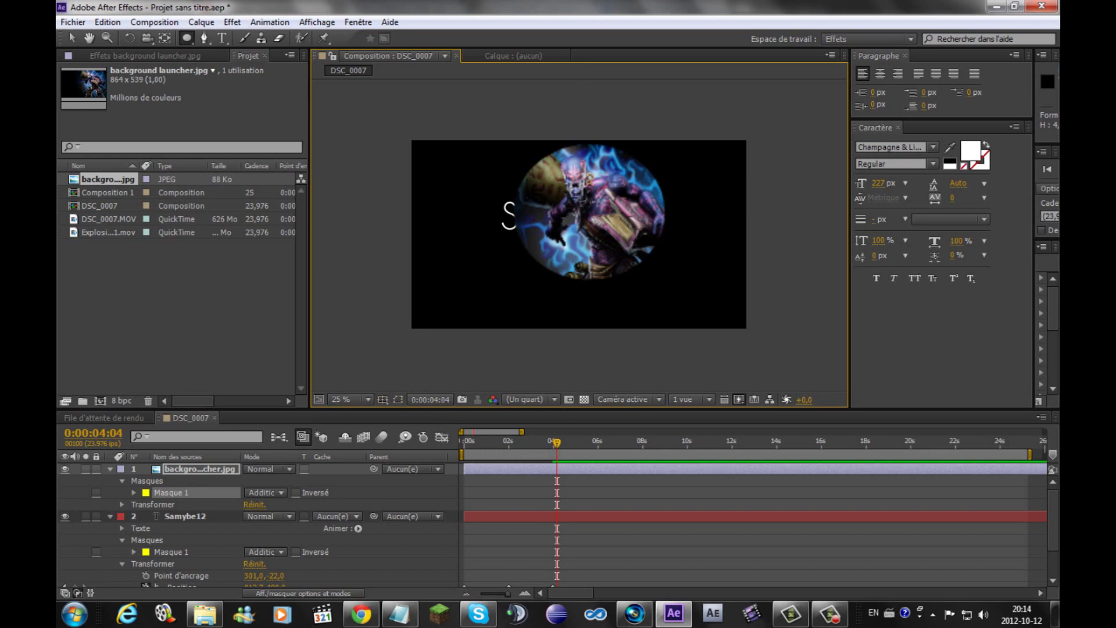
left_click(110, 517)
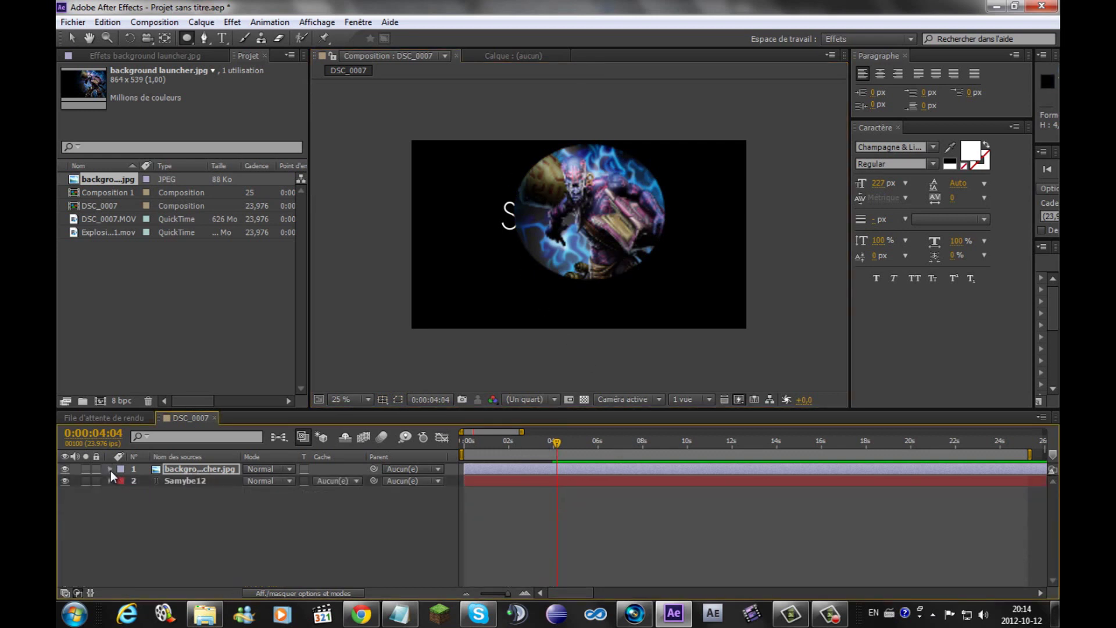
left_click(132, 491)
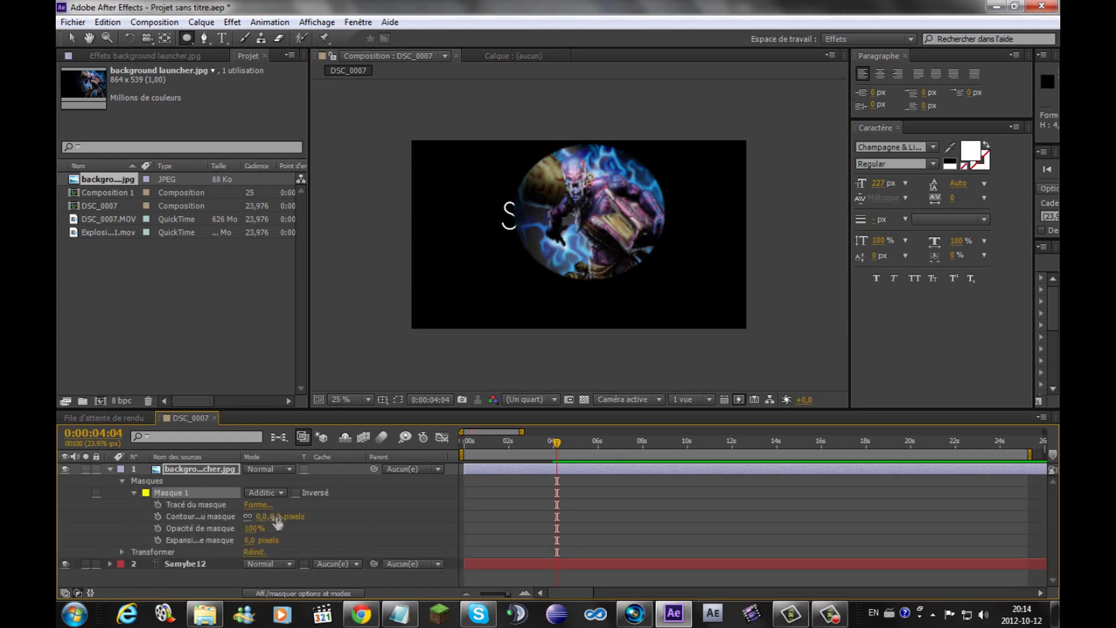
left_click_drag(277, 517, 332, 527)
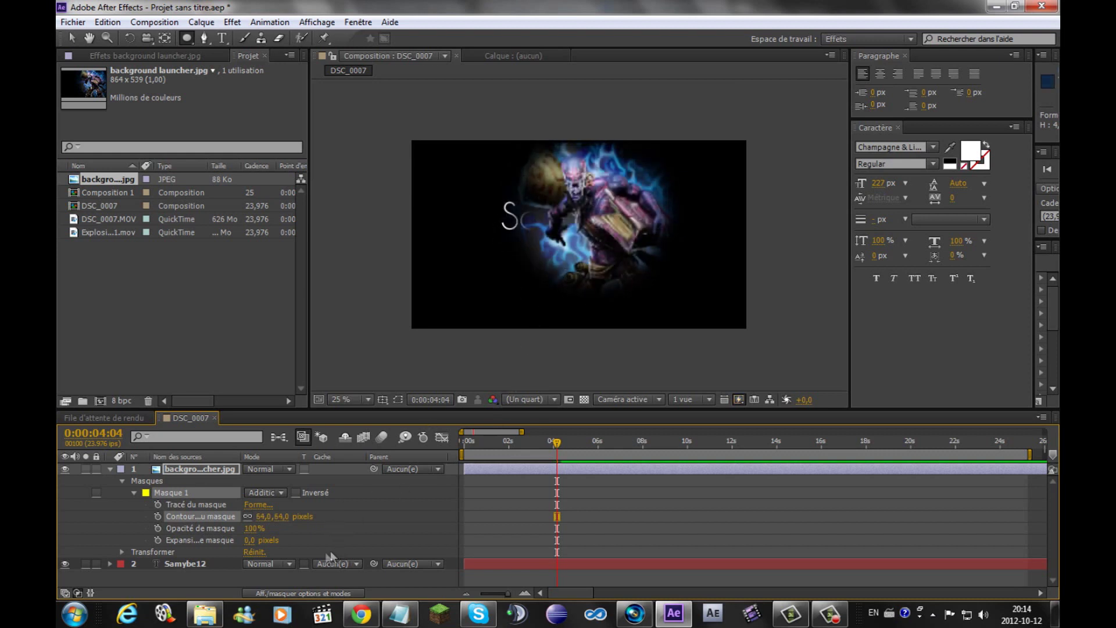
left_click_drag(283, 518, 433, 495)
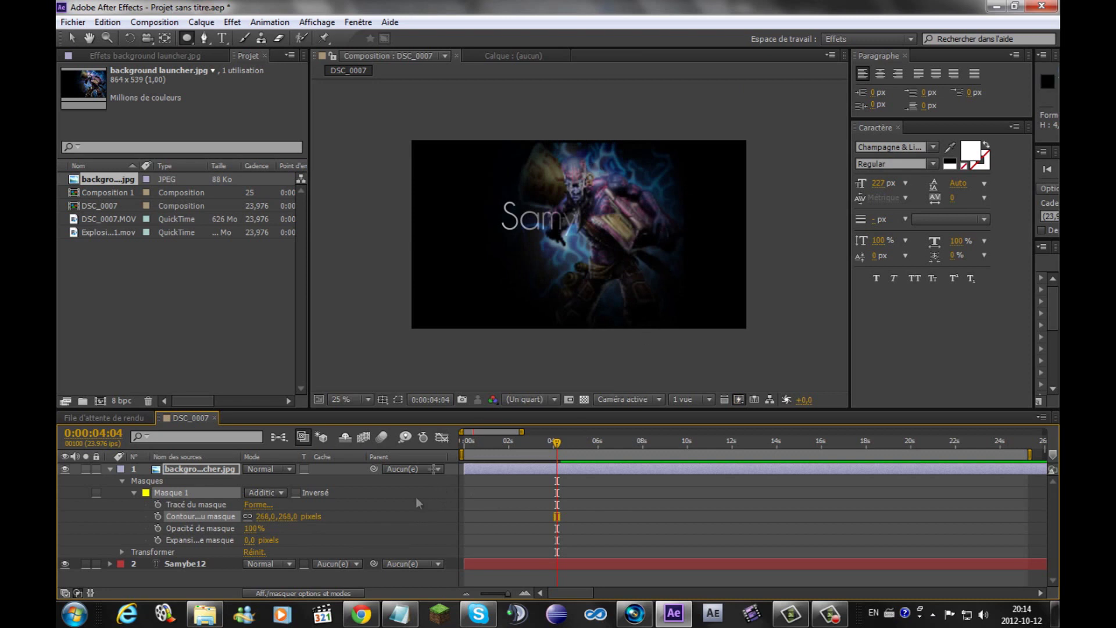
mouse_move(267, 517)
left_mouse_down()
mouse_move(248, 549)
mouse_move(202, 542)
left_mouse_up()
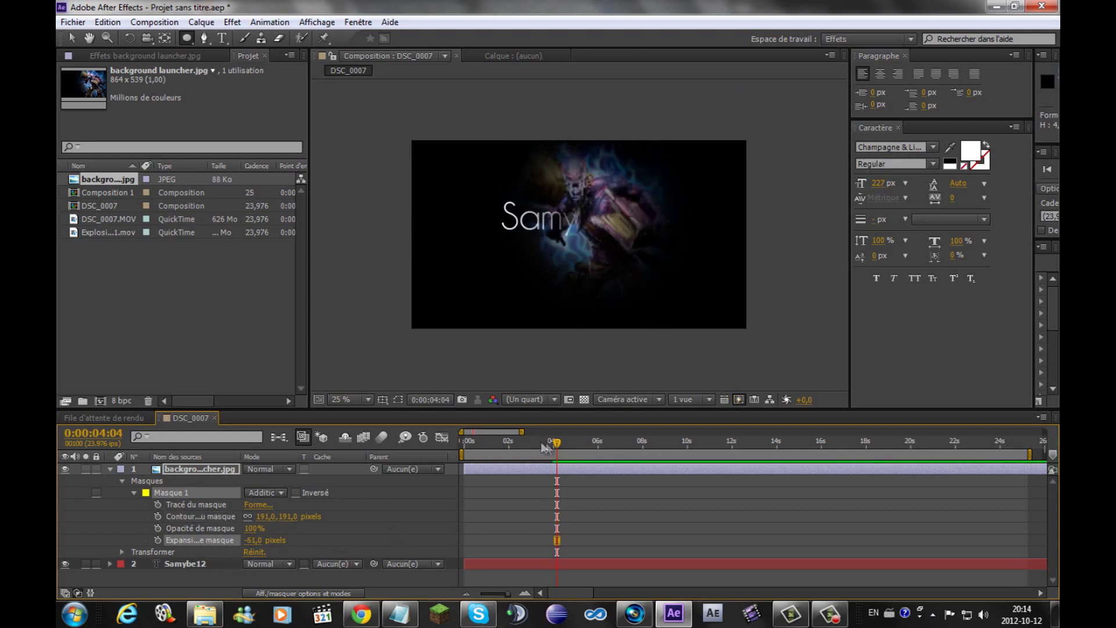
left_click_drag(538, 445, 445, 449)
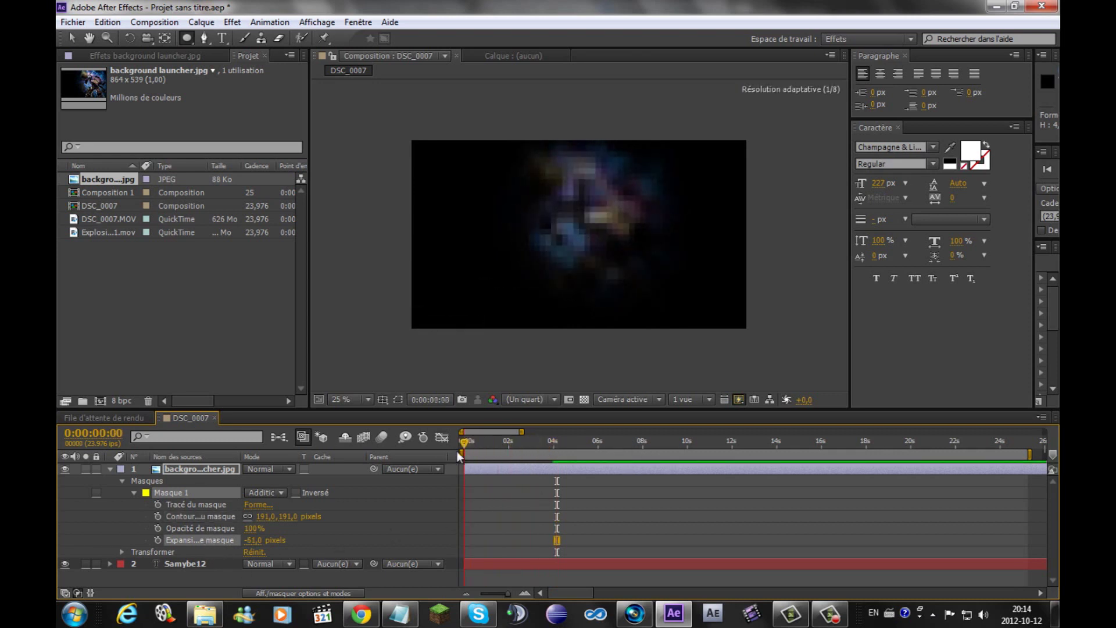
Move the masked background launcher.jpg layer to sit right of the Samybe12 title
left_click_drag(483, 462, 563, 466)
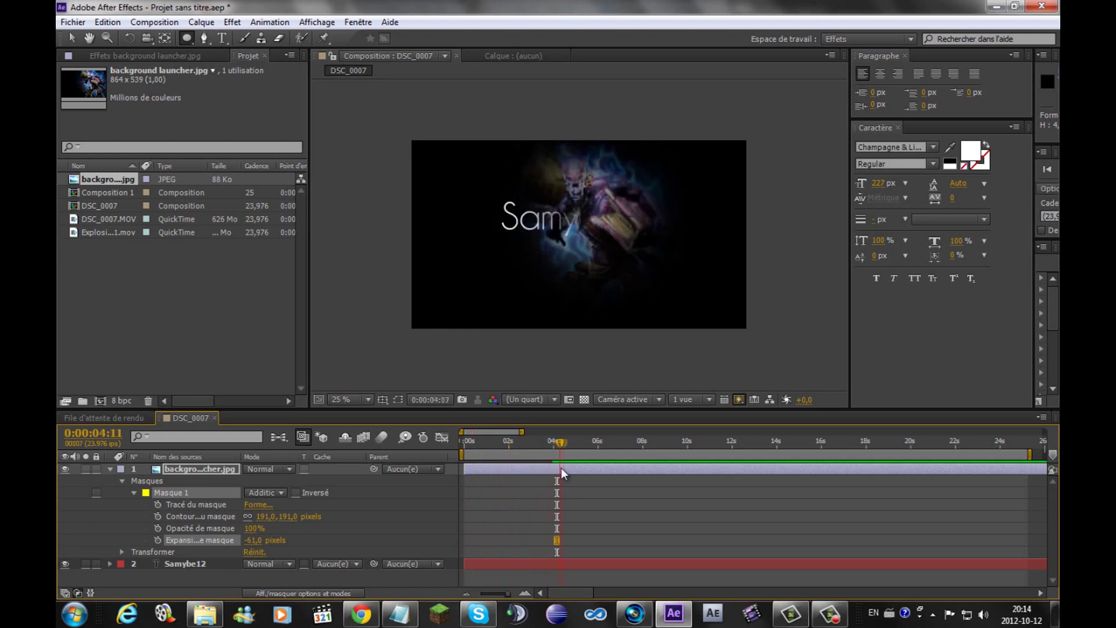
left_click(629, 271)
left_click(70, 39)
left_click(197, 469)
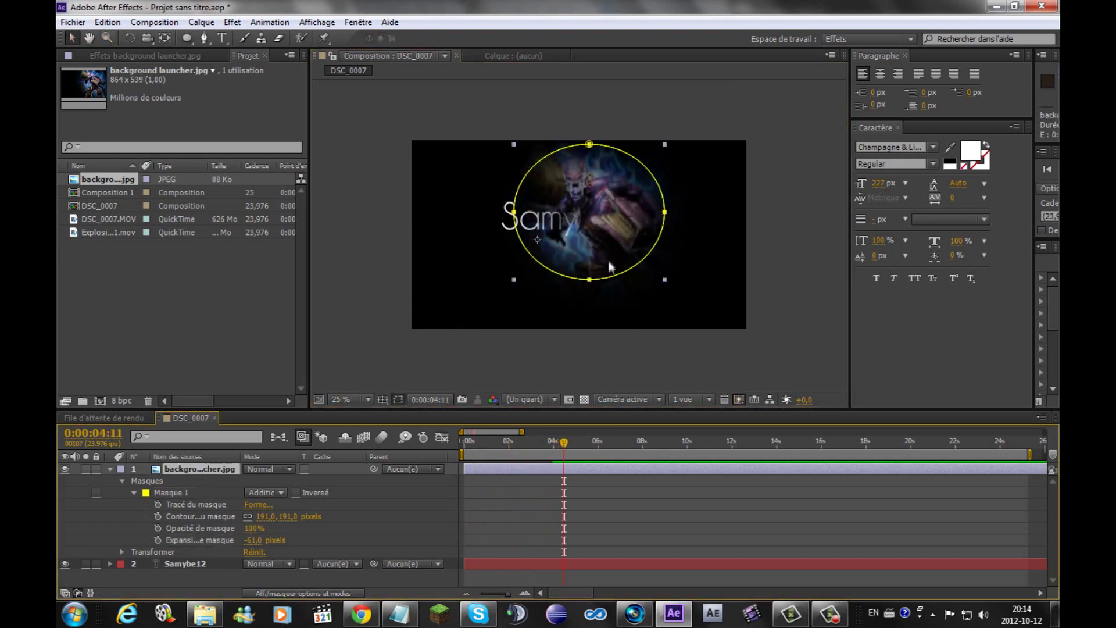
left_click_drag(609, 266, 660, 268)
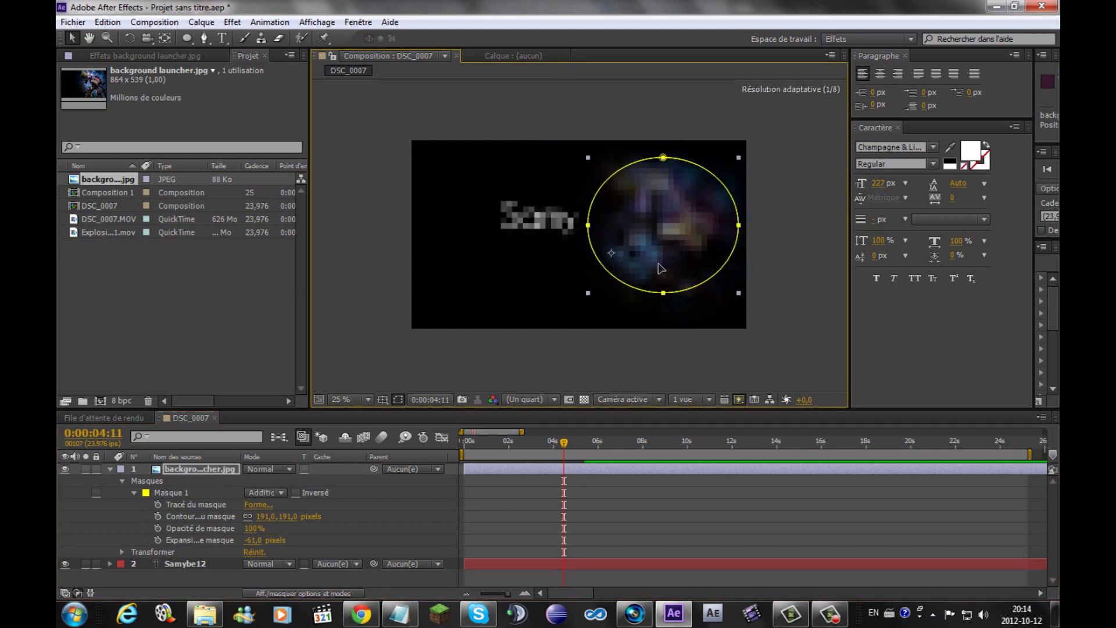
left_click_drag(661, 268, 665, 265)
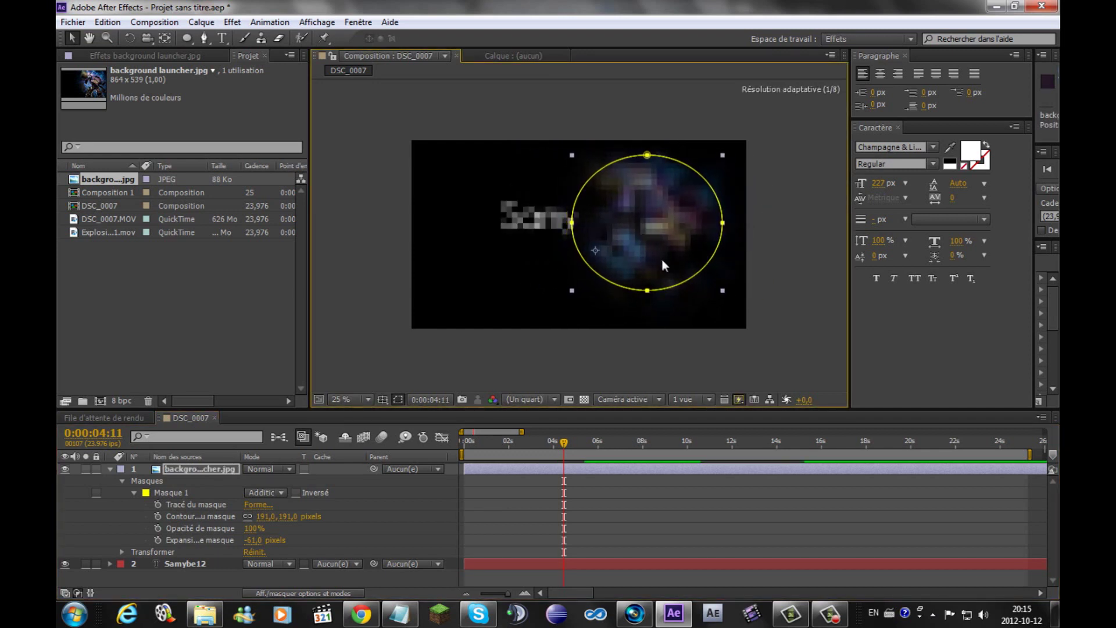
Keyframe the mask expansion from -240 near 1:23 to 81 pixels at 0:00:05:10
left_click_drag(561, 447, 509, 451)
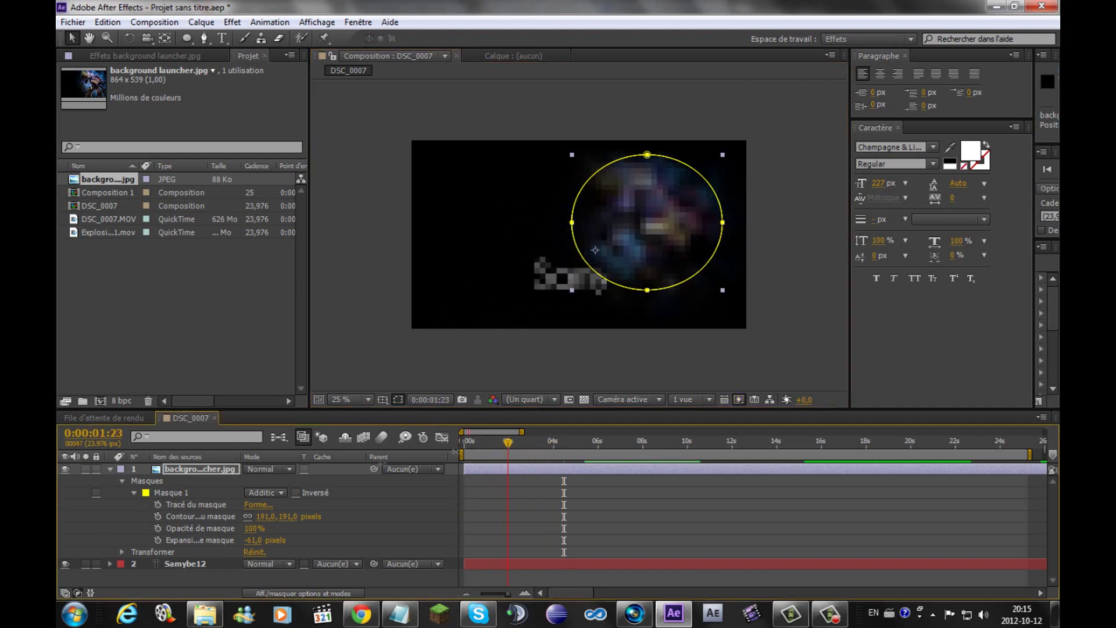
left_click(157, 540)
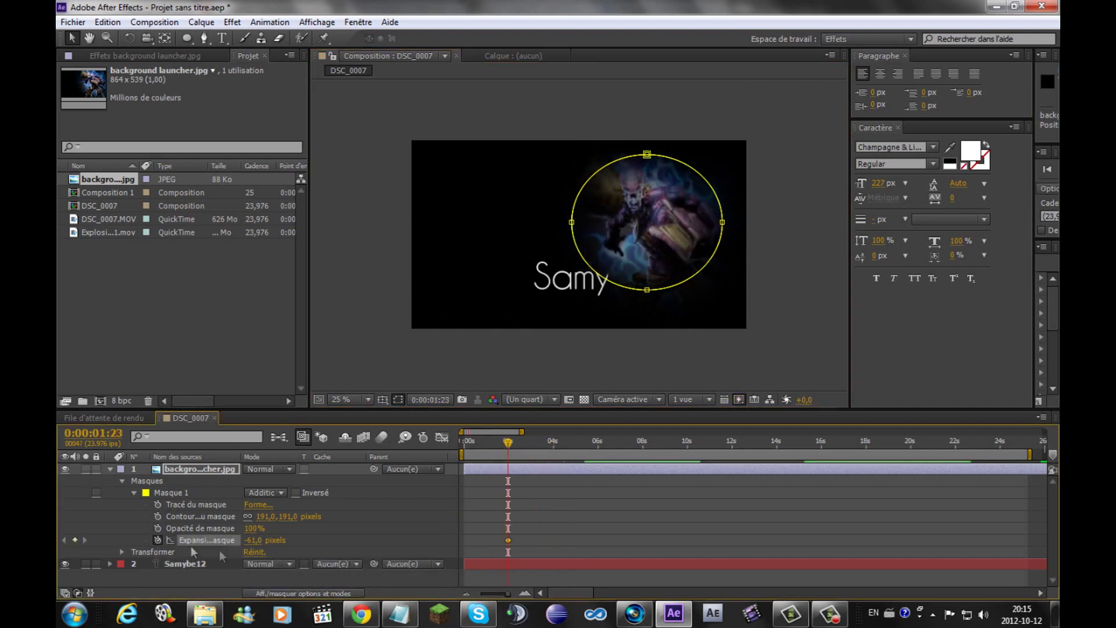
left_click_drag(251, 539, 487, 501)
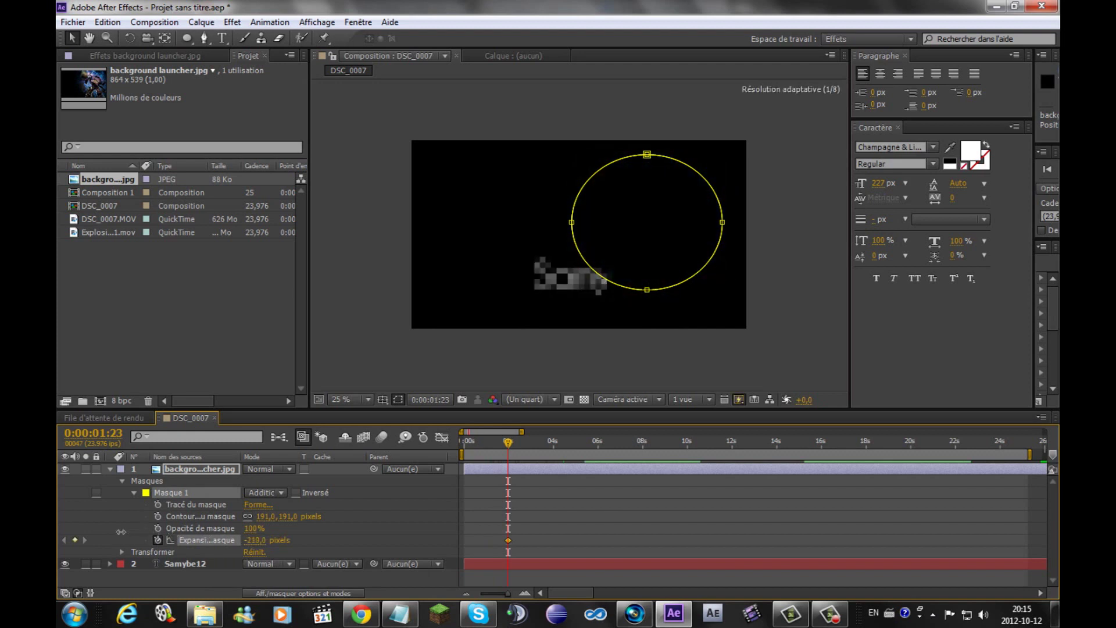
left_click_drag(509, 444, 569, 457)
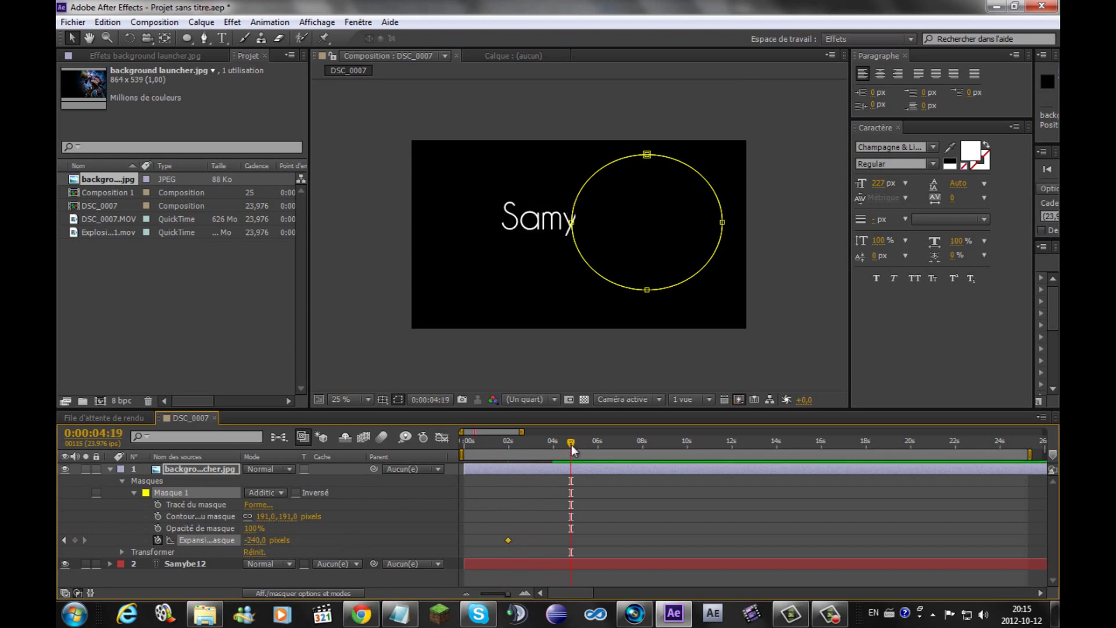
left_click_drag(573, 451, 566, 449)
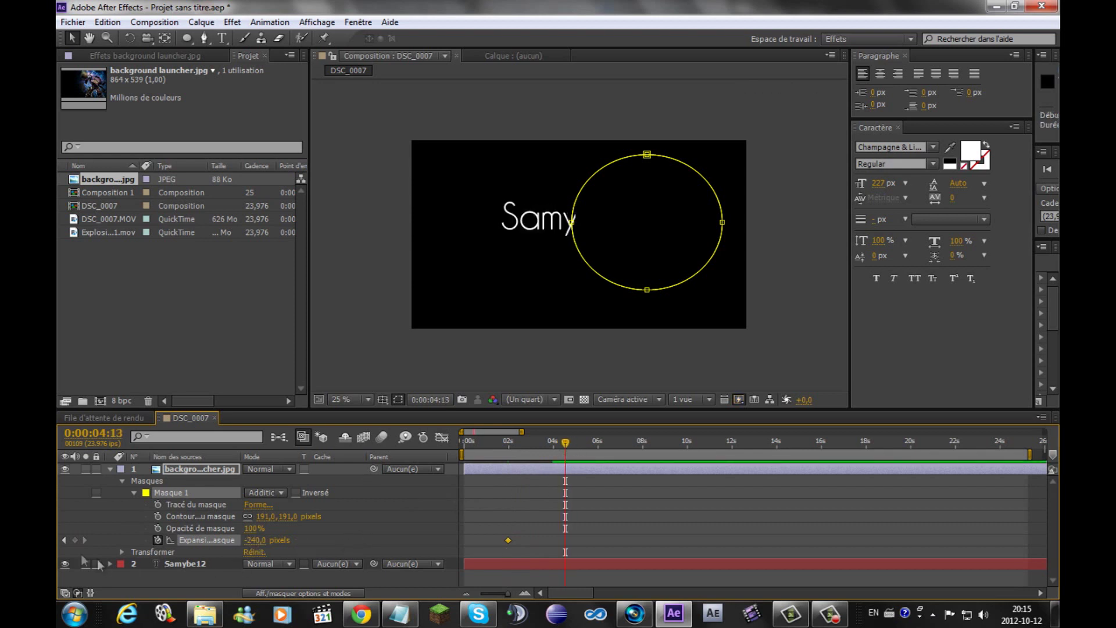
left_click(584, 444)
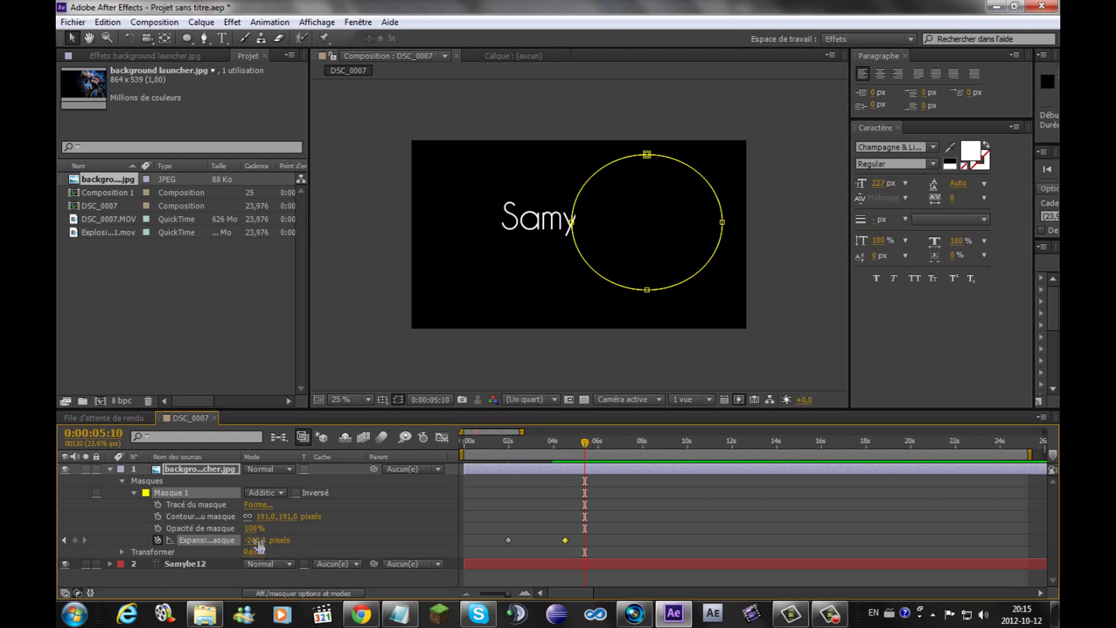
mouse_move(274, 540)
left_mouse_down()
mouse_move(520, 547)
mouse_move(490, 547)
left_mouse_up()
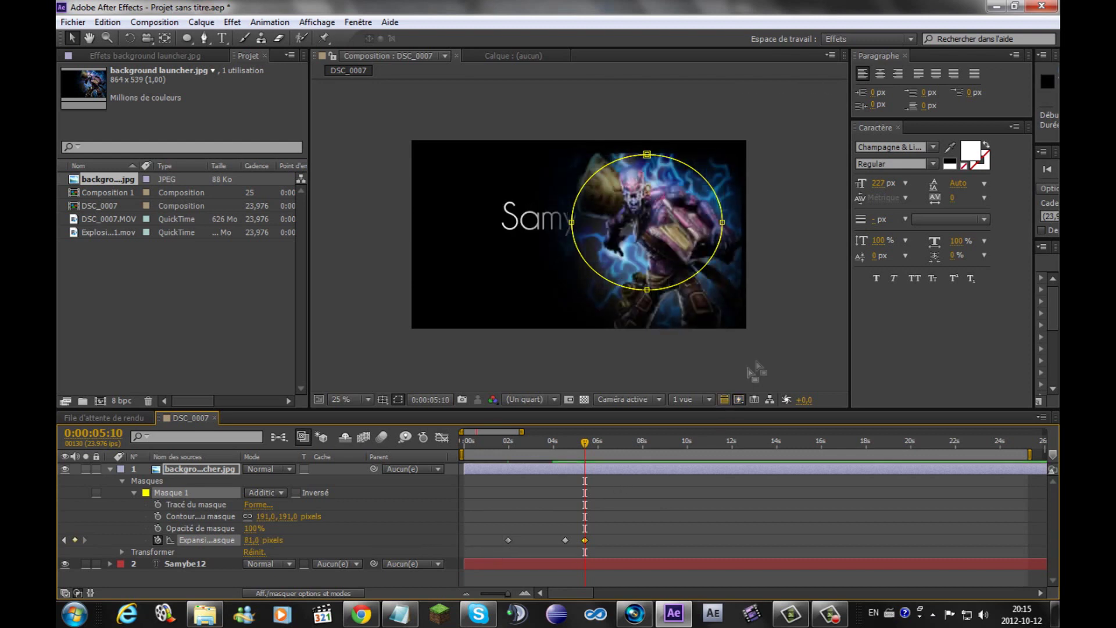
left_click(110, 469)
left_click(289, 563)
Preview the mask reveal animation from the start of the composition
left_click(465, 445)
key("KP_0")
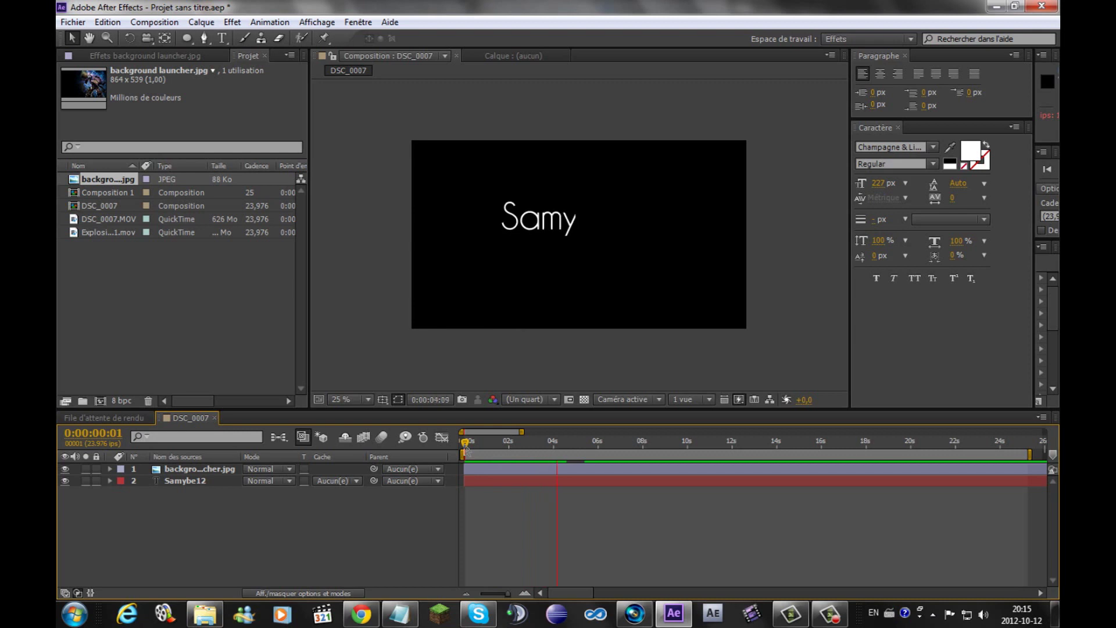
left_click(465, 445)
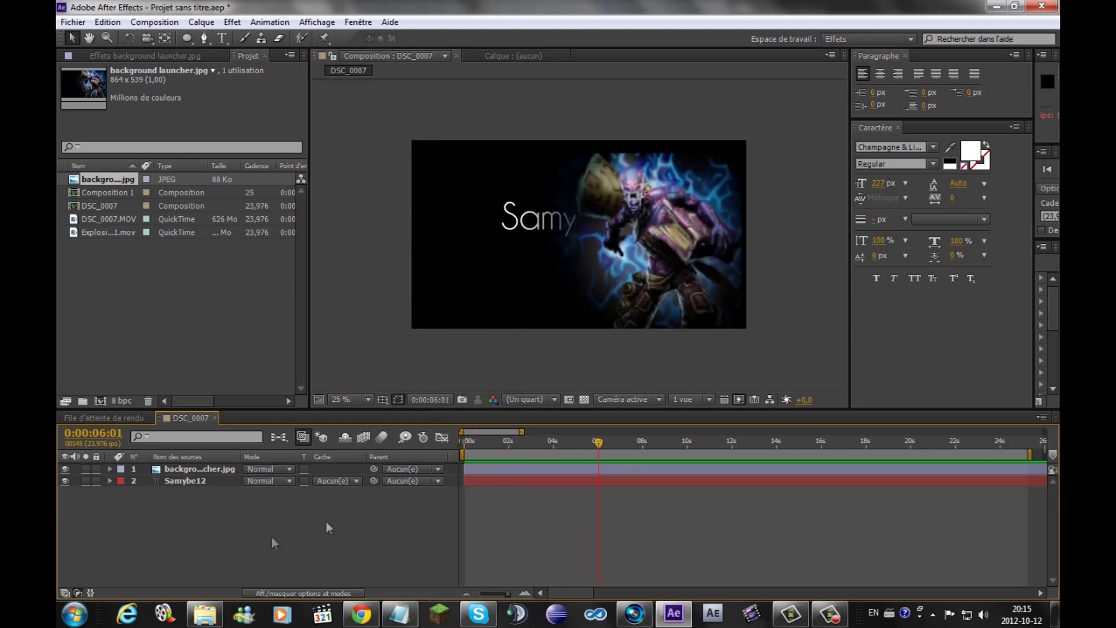
Delete the Samybe12 and background launcher layers and add Explosion_01.mov to DSC_0007
left_click(191, 481)
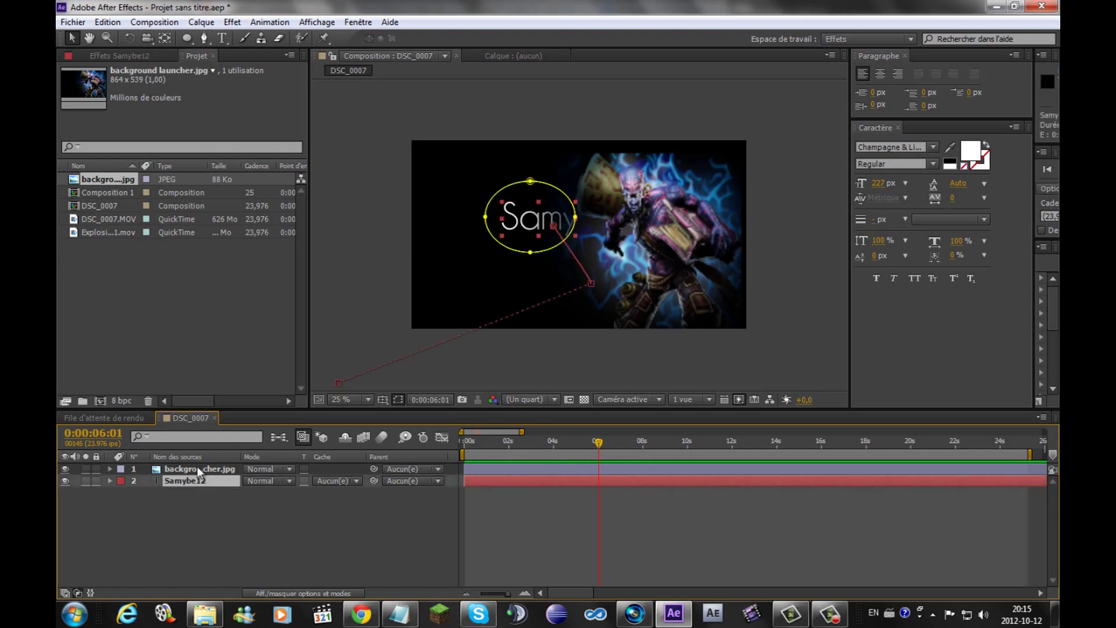
left_click(198, 469, "ctrl")
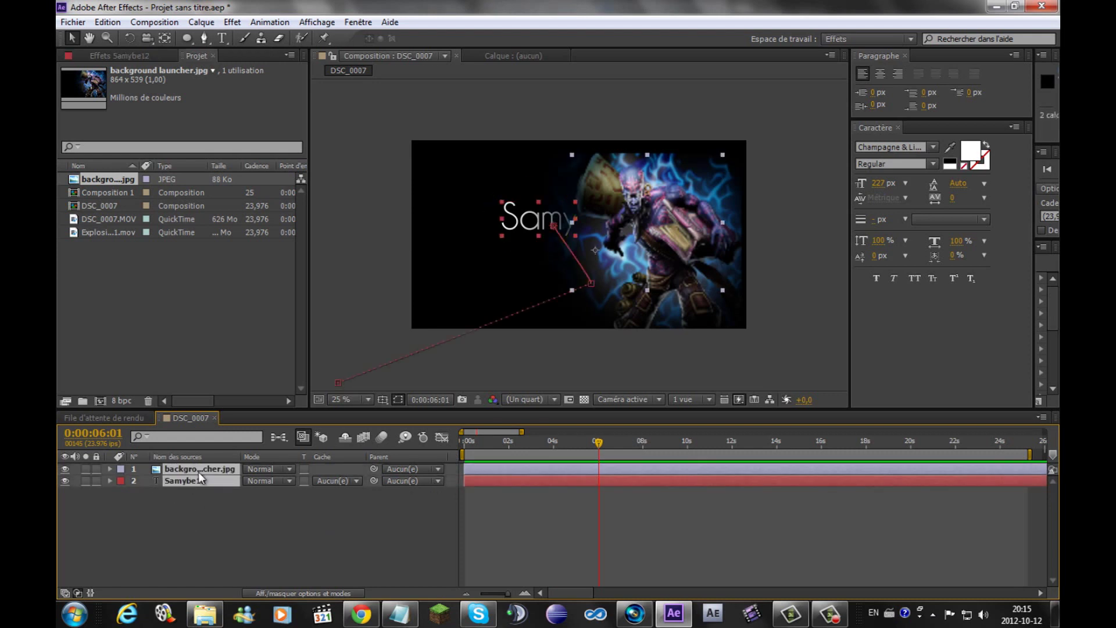
key("Delete")
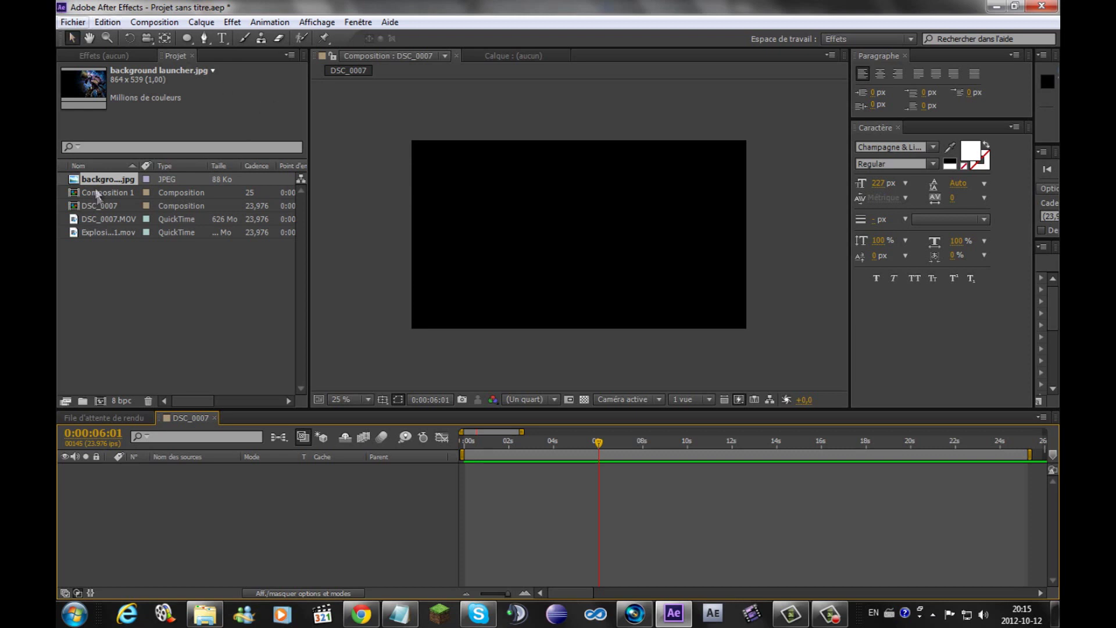
left_click(109, 219)
mouse_move(108, 232)
left_mouse_down()
mouse_move(166, 297)
mouse_move(197, 467)
left_mouse_up()
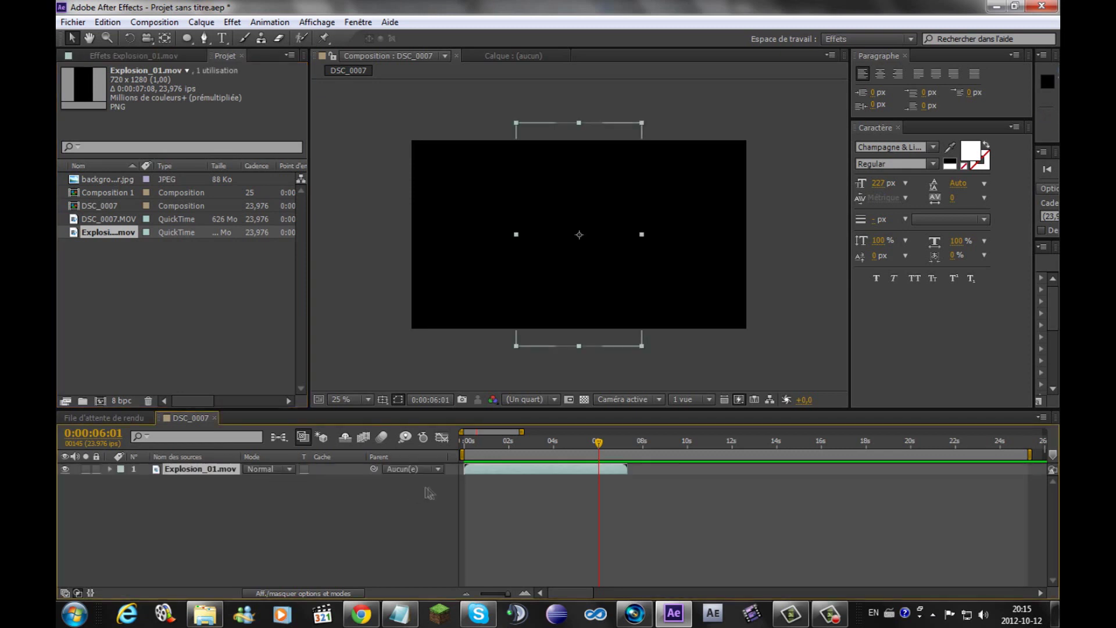
left_click_drag(480, 446, 469, 445)
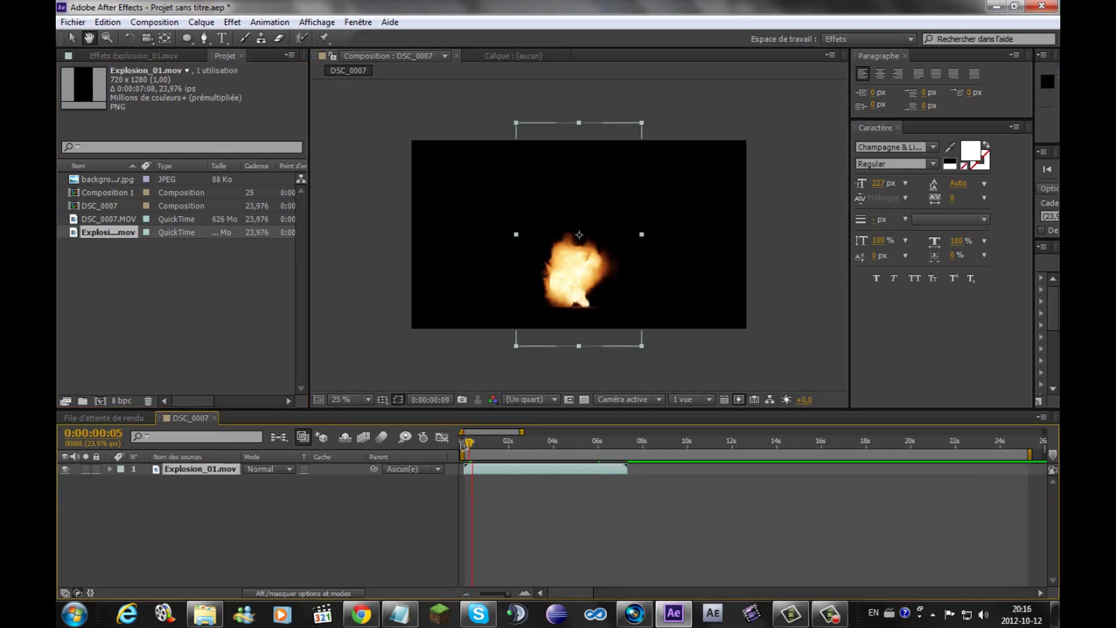
Bring up Chrome on the Video Copilot products page
left_click(360, 613)
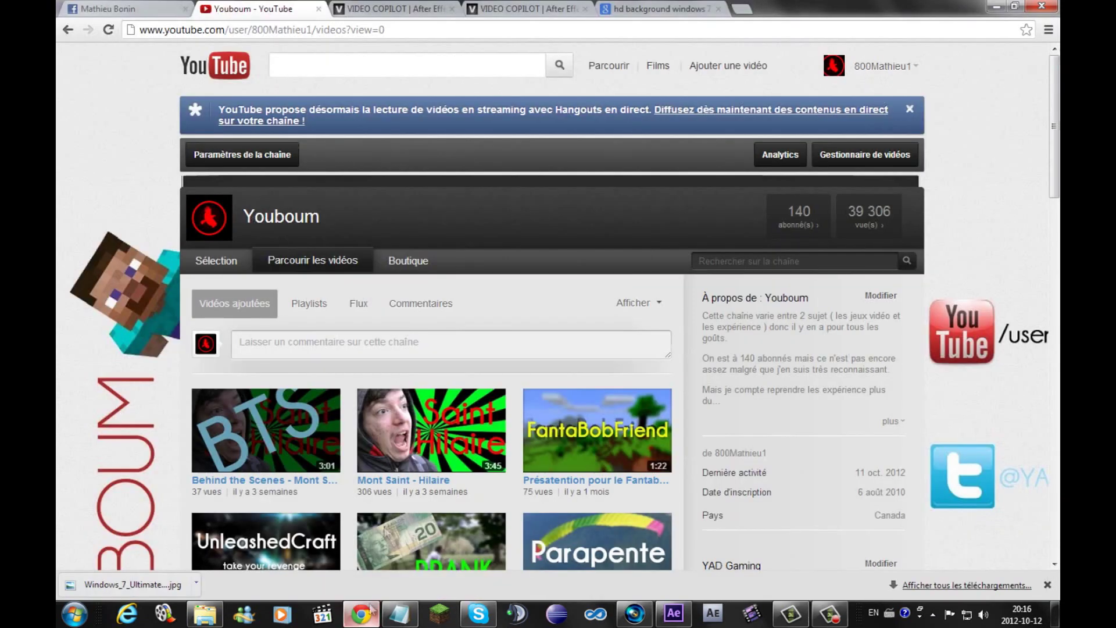
left_click(433, 7)
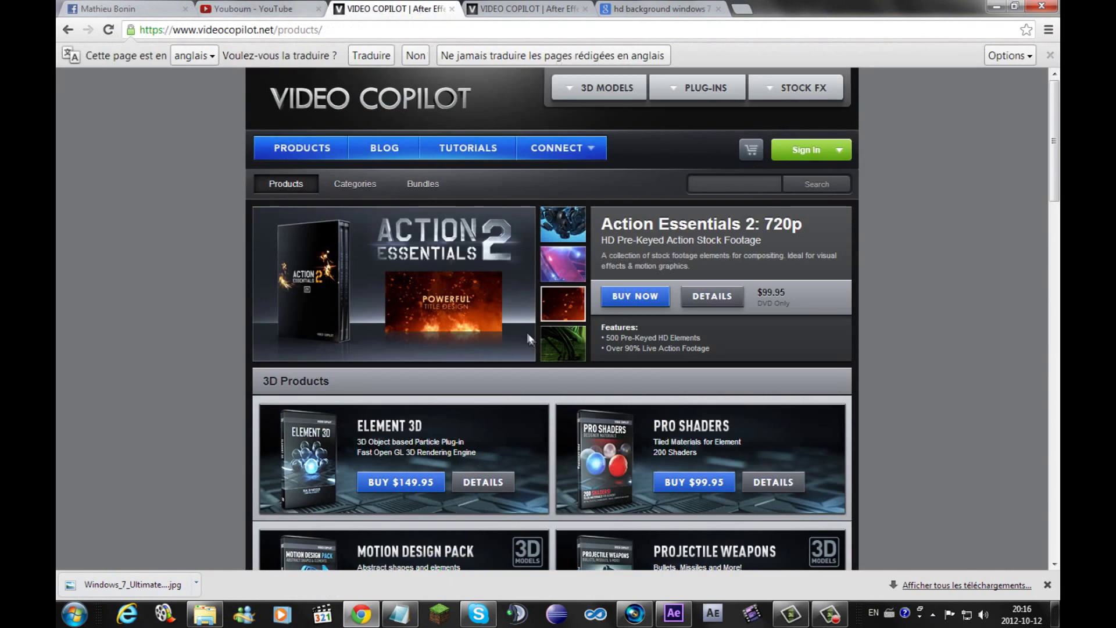
scroll(557, 361, "down", 5)
scroll(555, 290, "up", 5)
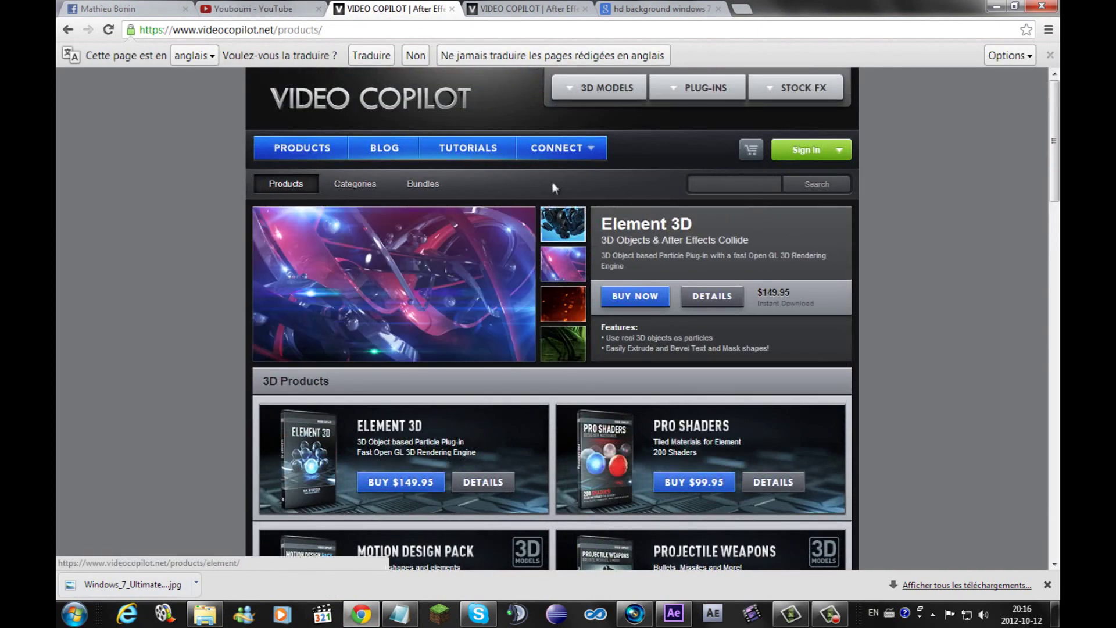
Open Video Copilot's Tutorials page and scroll through the lesson list
left_click(491, 152)
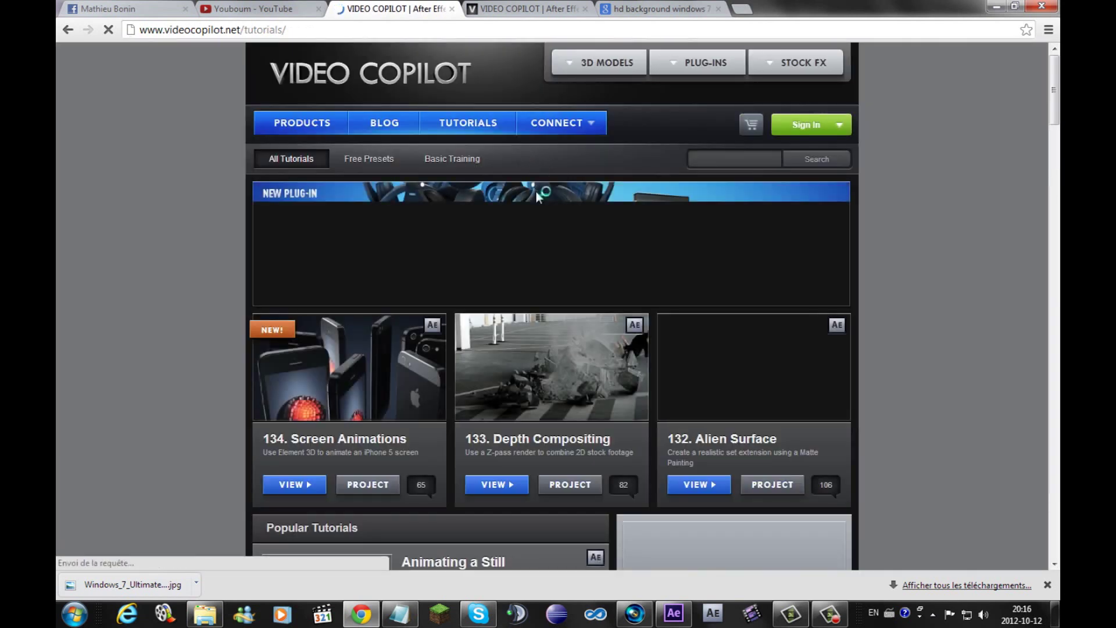
scroll(538, 197, "down", 1)
scroll(537, 198, "down", 5)
scroll(537, 197, "down", 2)
scroll(539, 208, "down", 6)
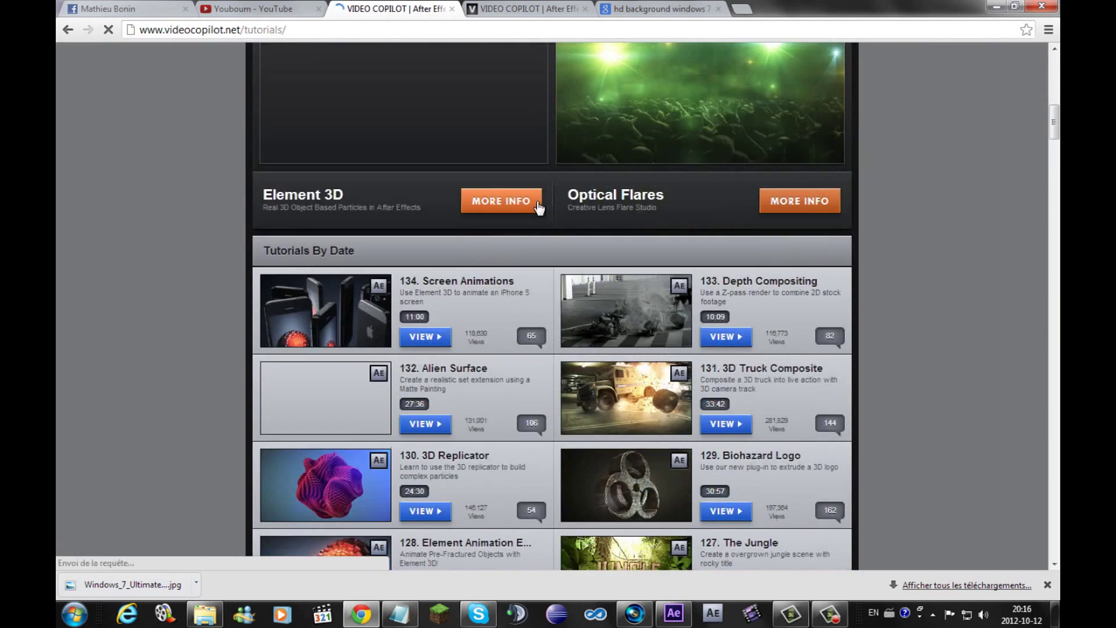
scroll(535, 204, "down", 2)
scroll(536, 204, "down", 1)
scroll(499, 217, "down", 1)
scroll(499, 218, "down", 5)
scroll(498, 217, "down", 5)
scroll(498, 217, "down", 5)
scroll(564, 240, "down", 4)
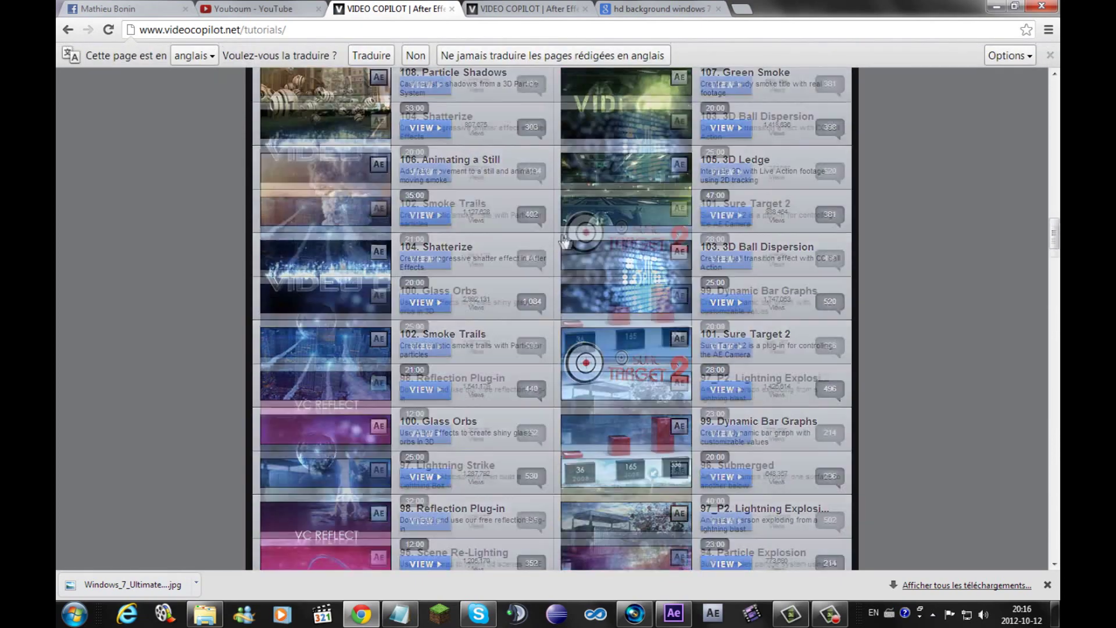
scroll(564, 240, "up", 3)
scroll(575, 256, "up", 5)
scroll(587, 273, "up", 5)
scroll(606, 295, "up", 4)
scroll(606, 296, "up", 9)
scroll(518, 184, "up", 1)
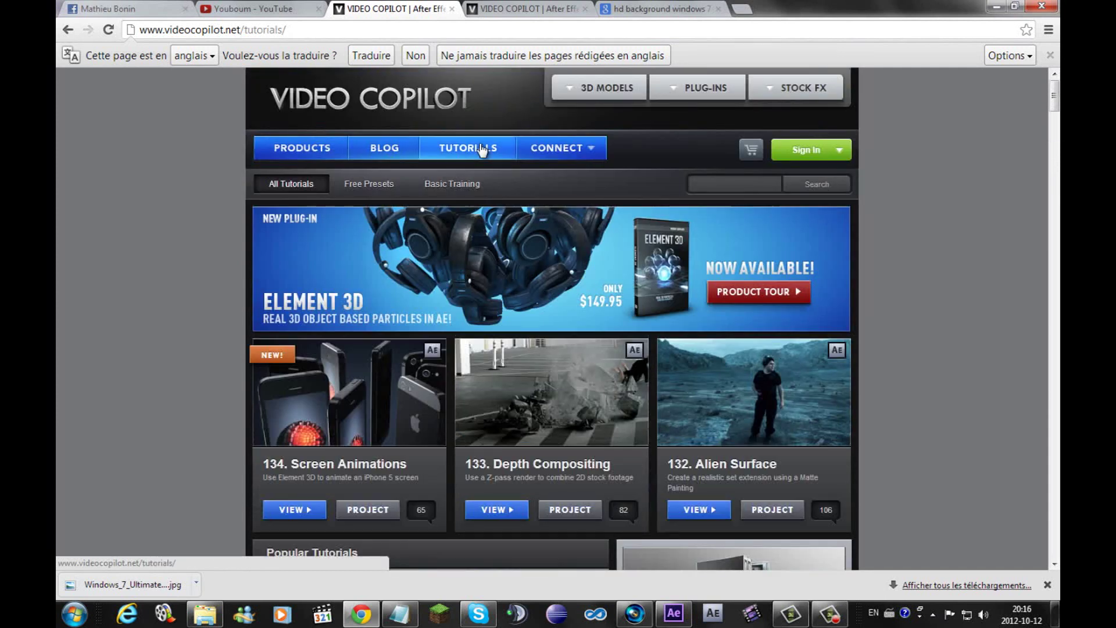
Scrub through the Explosion_01 footage in After Effects, then glance at the browser
left_click(673, 613)
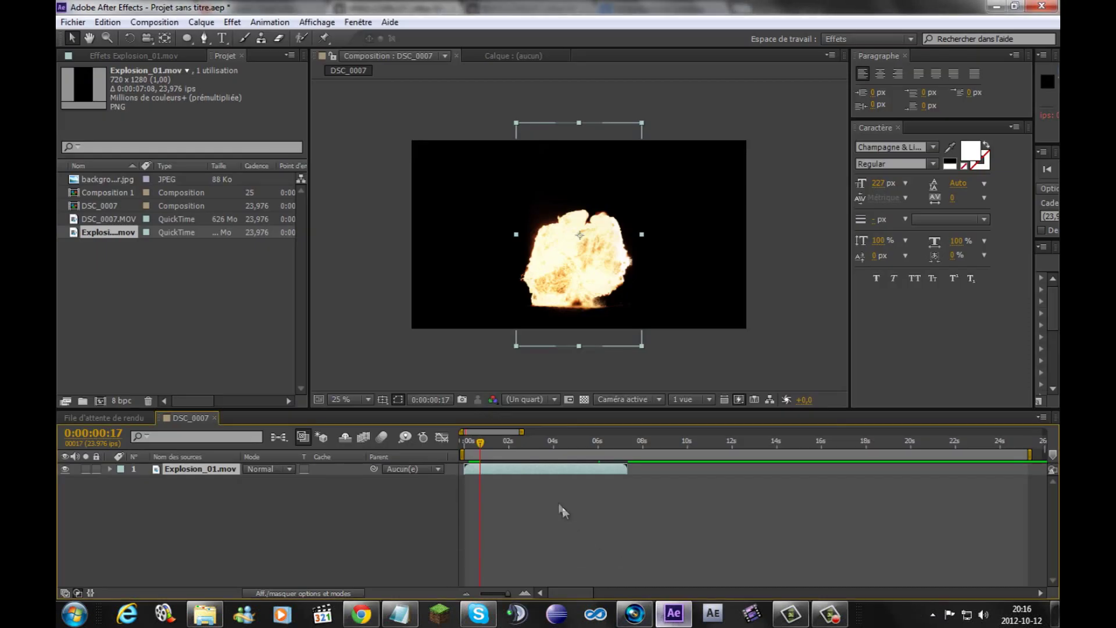
mouse_move(486, 444)
left_mouse_down()
mouse_move(500, 445)
mouse_move(483, 447)
left_mouse_up()
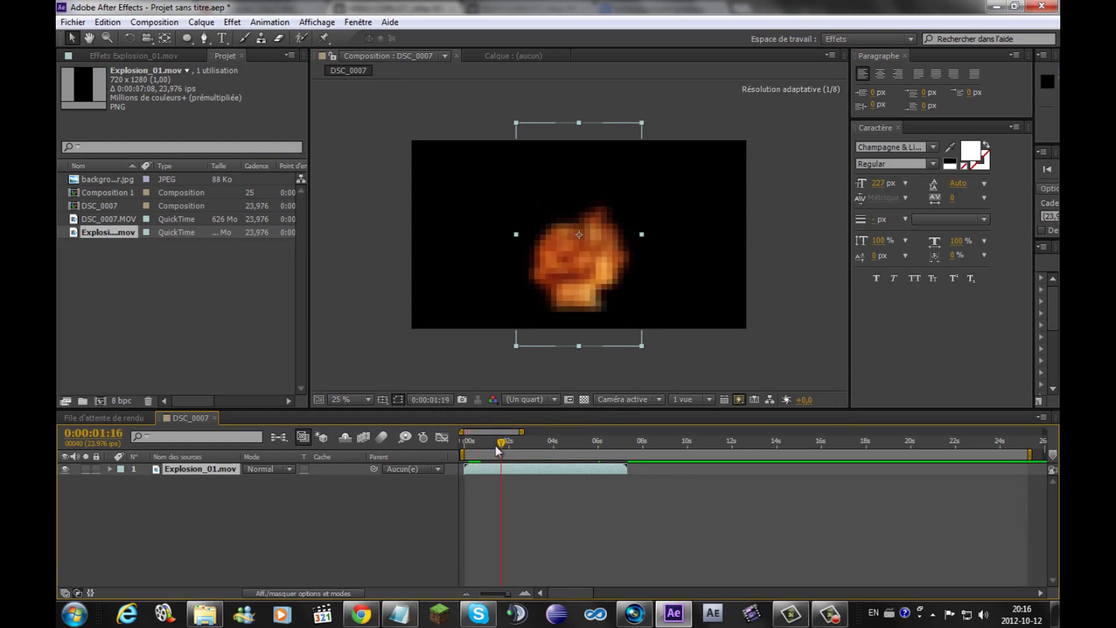
left_click(361, 613)
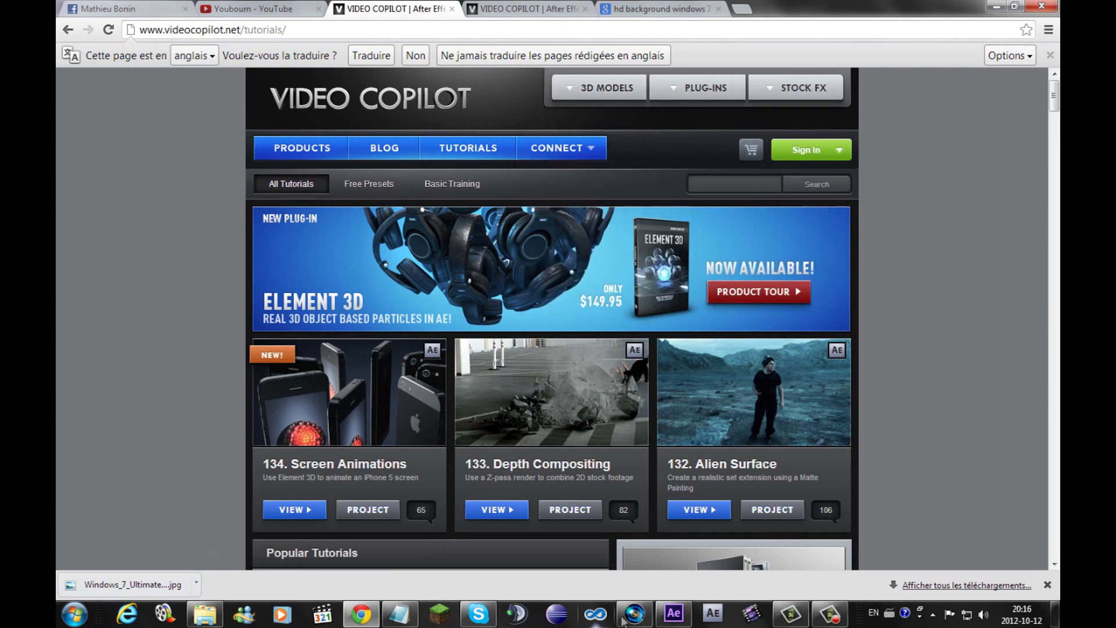
Preview the explosion from the start, rewind to 0:00:00:00, and move to Vegas Pro
left_click(673, 613)
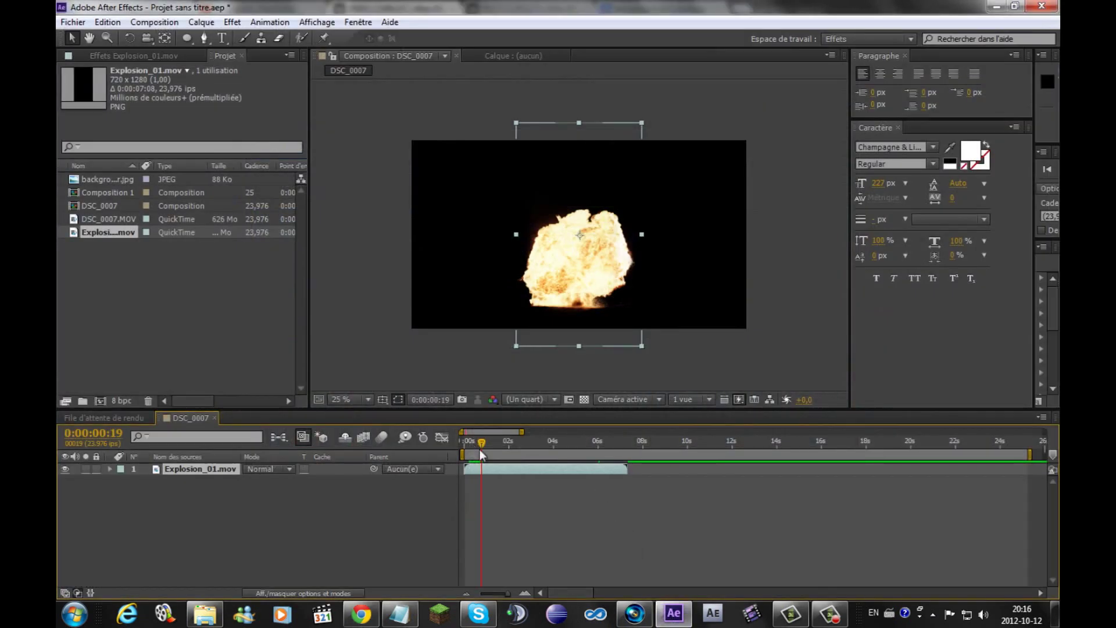
left_click_drag(478, 449, 477, 446)
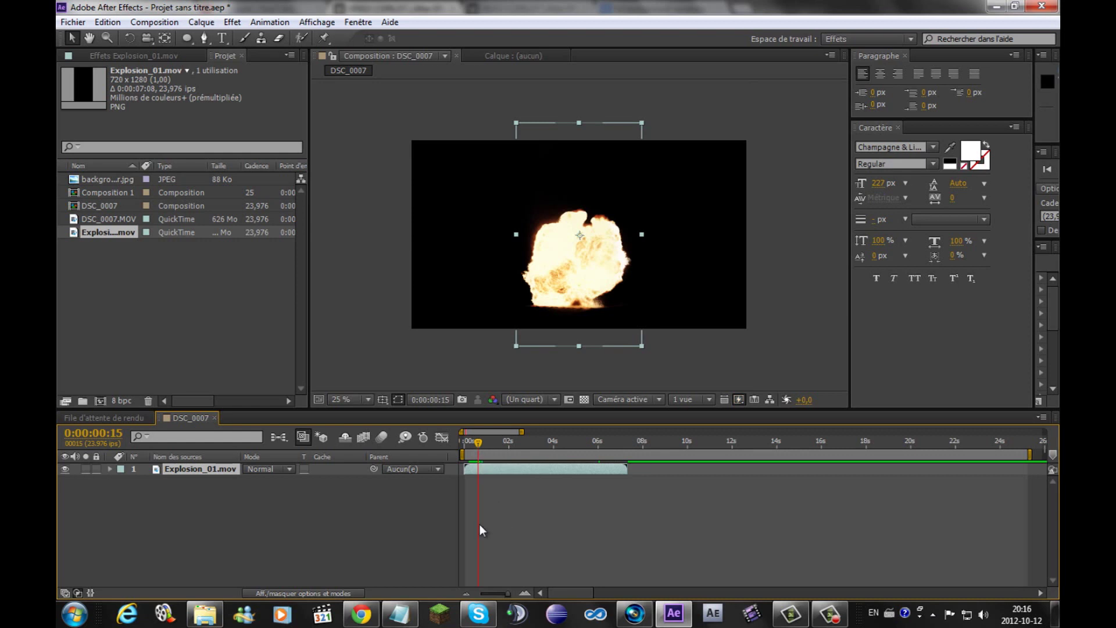
left_click_drag(479, 444, 463, 444)
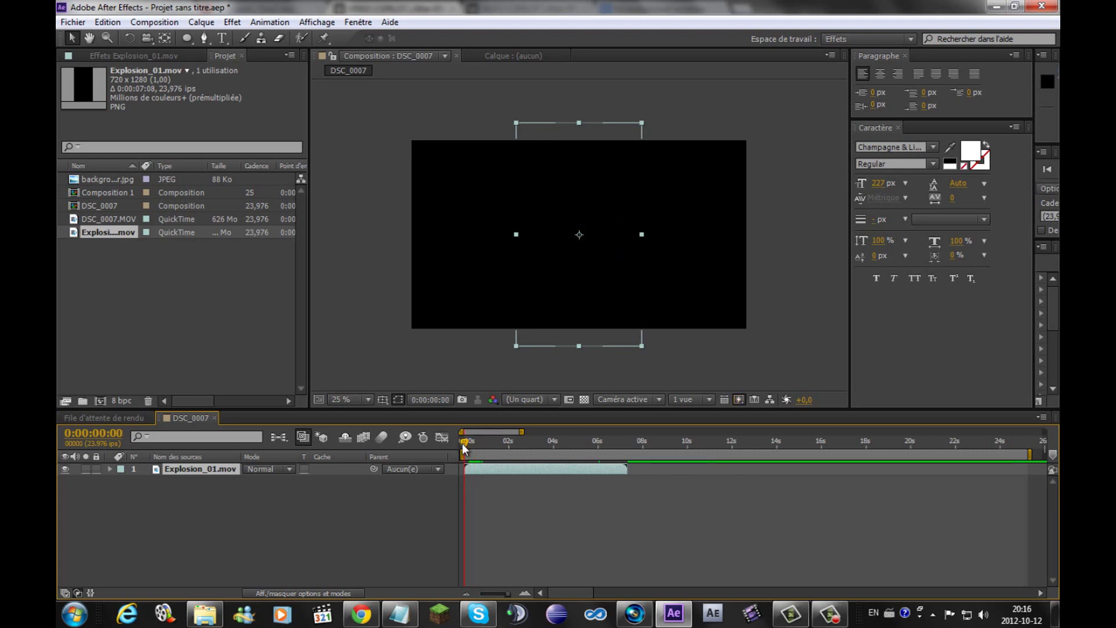
key("space")
key("space")
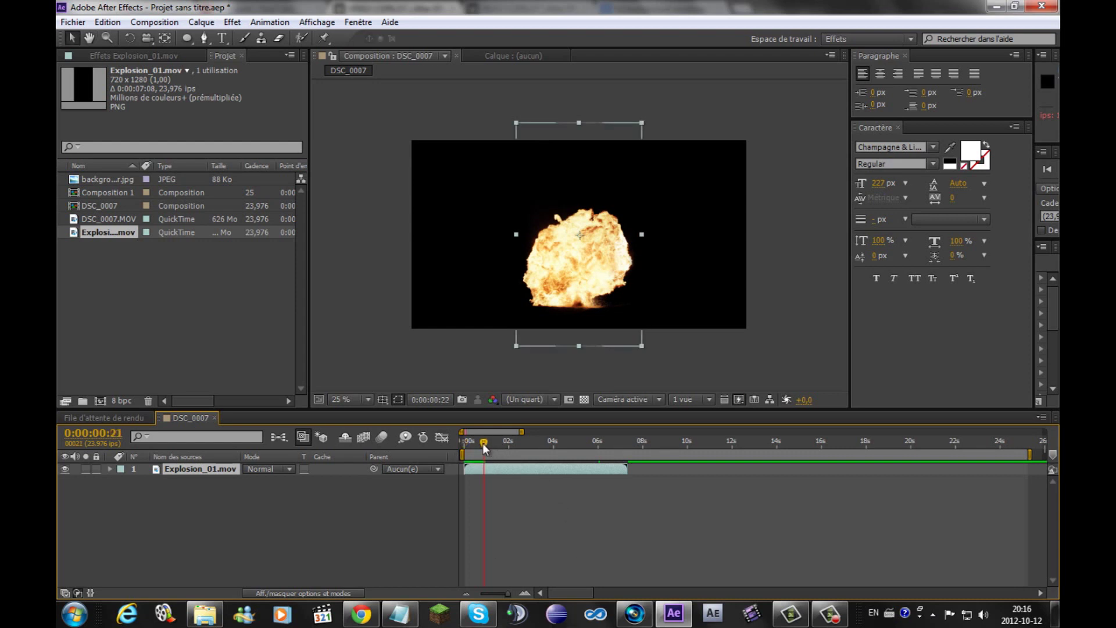
left_click_drag(484, 443, 452, 441)
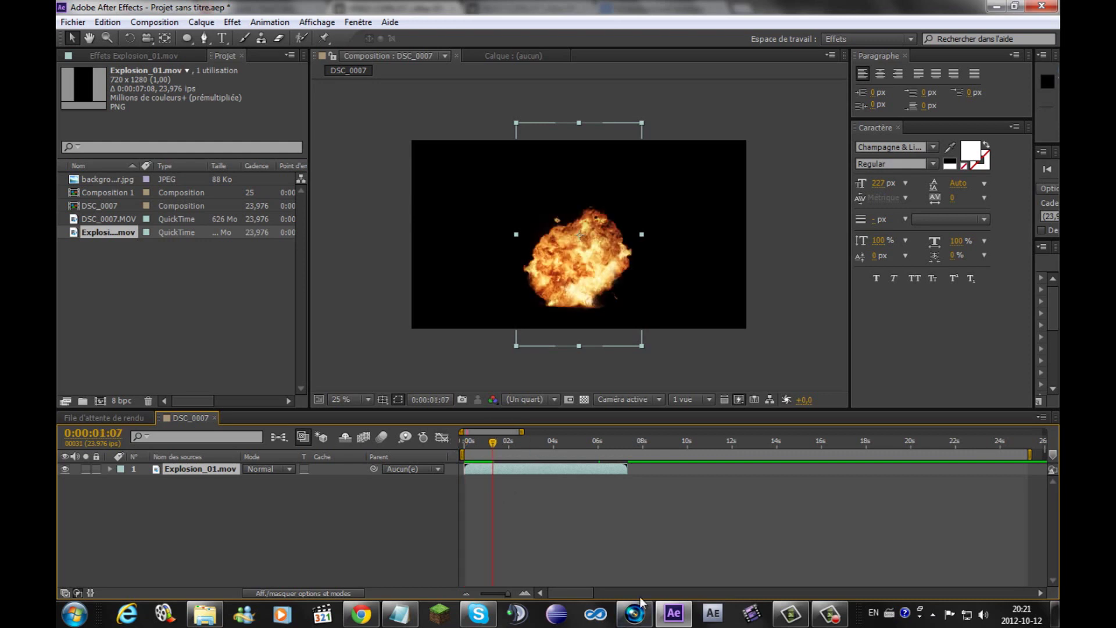
left_click(634, 607)
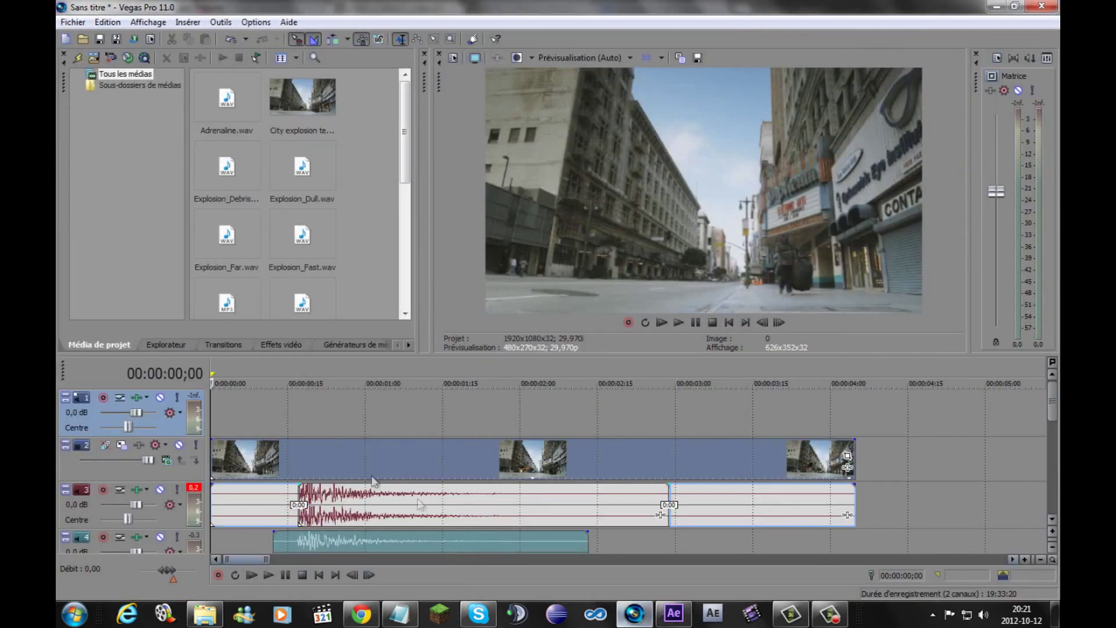
Insert a new Média texte event at 00:00:04;14 after the city-explosion footage
key("space")
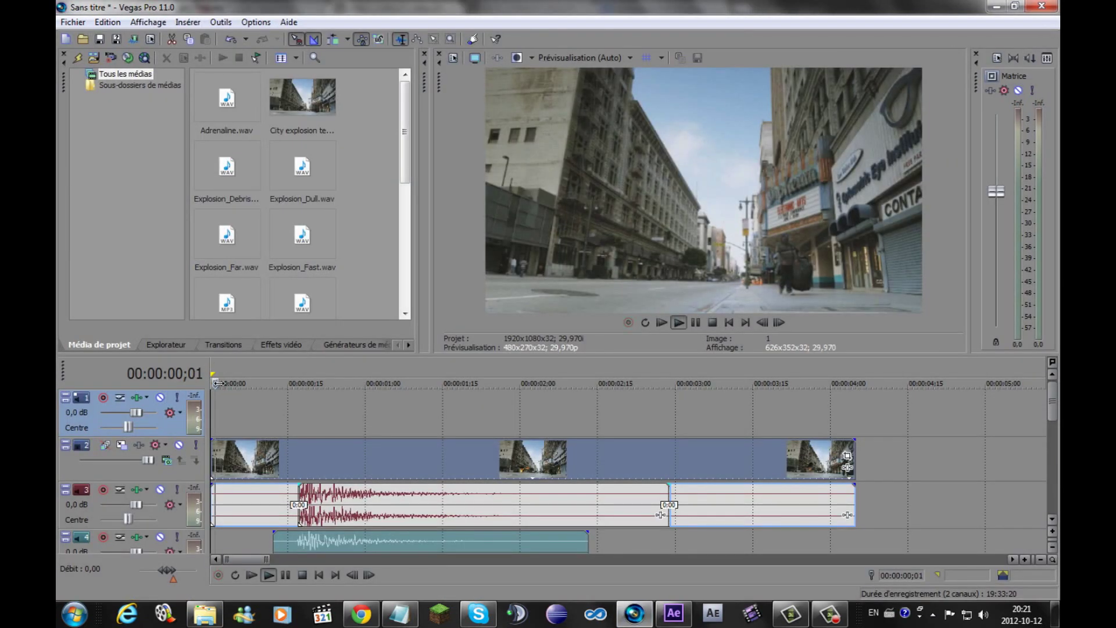
key("space")
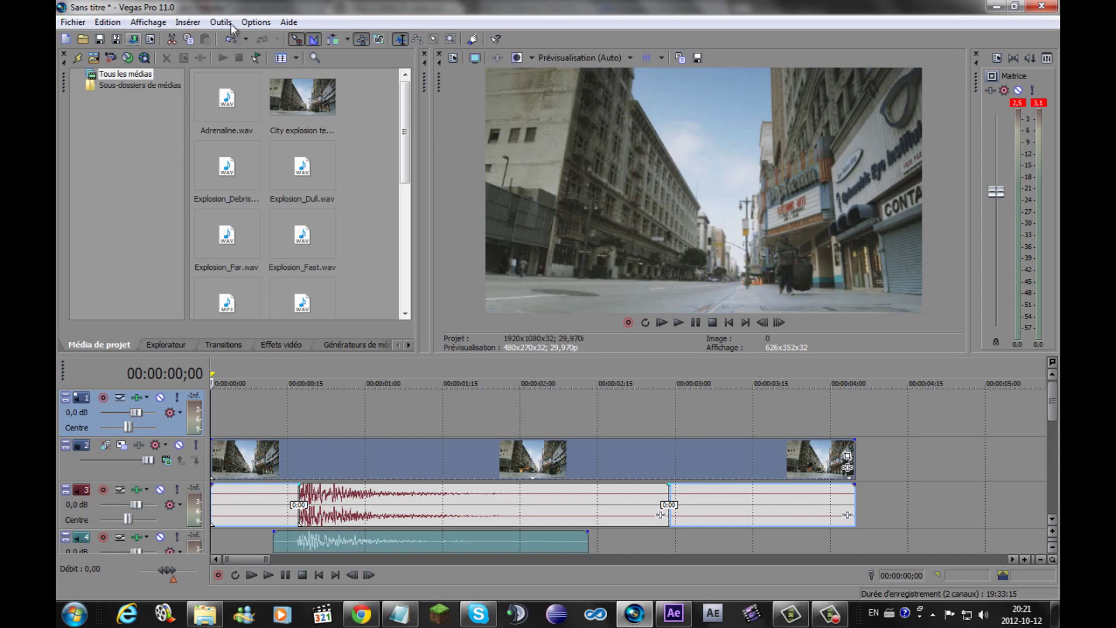
left_click(186, 23)
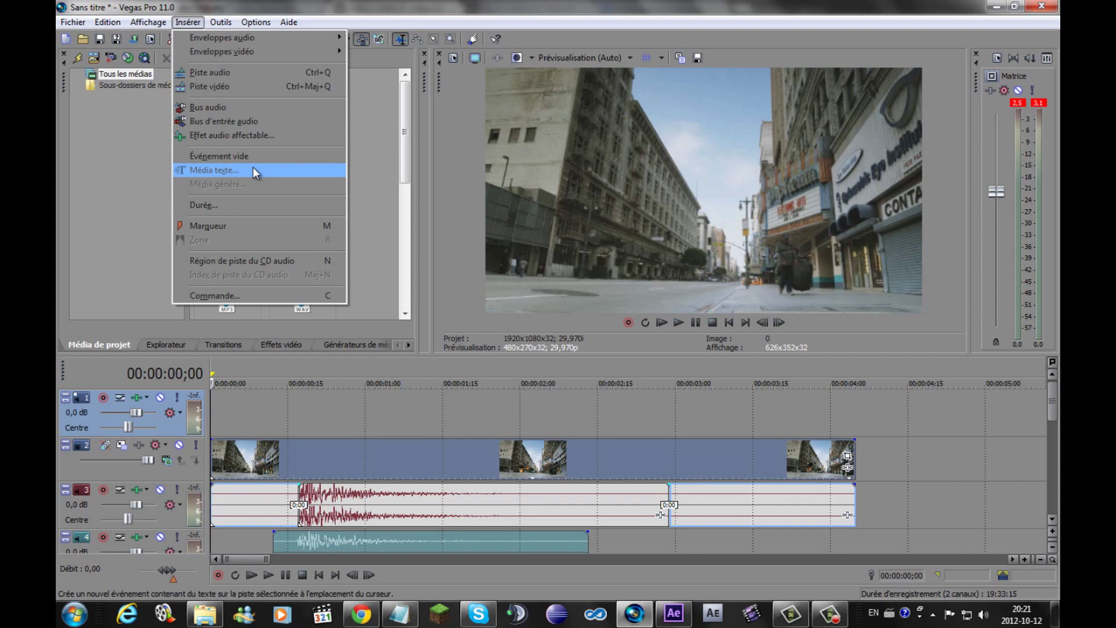
left_click(901, 454)
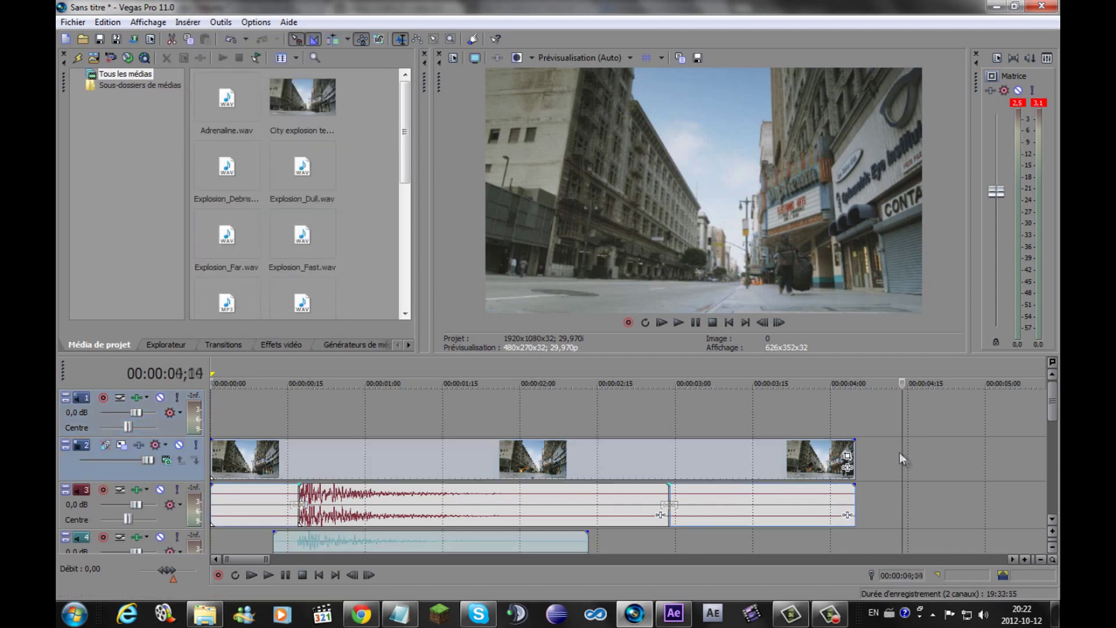
left_click(188, 22)
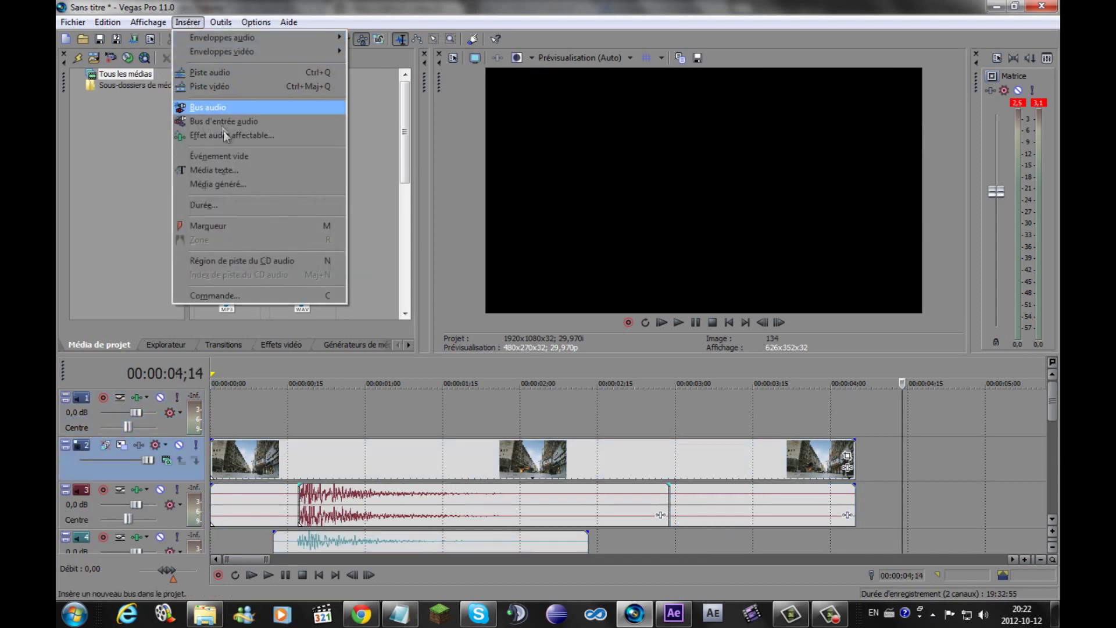
left_click(237, 173)
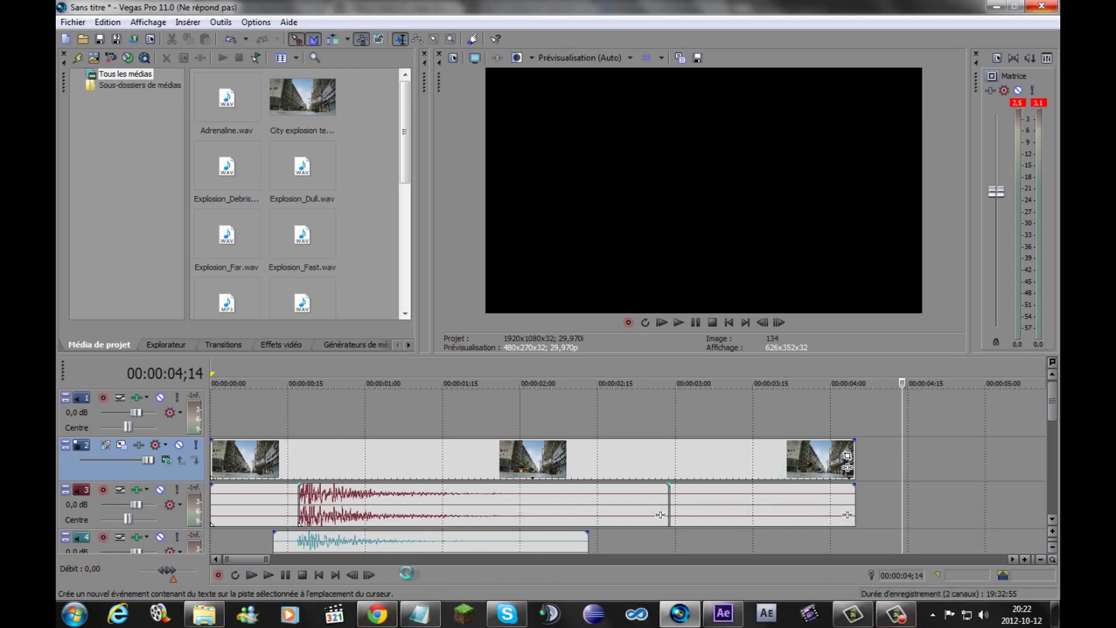
left_click(377, 614)
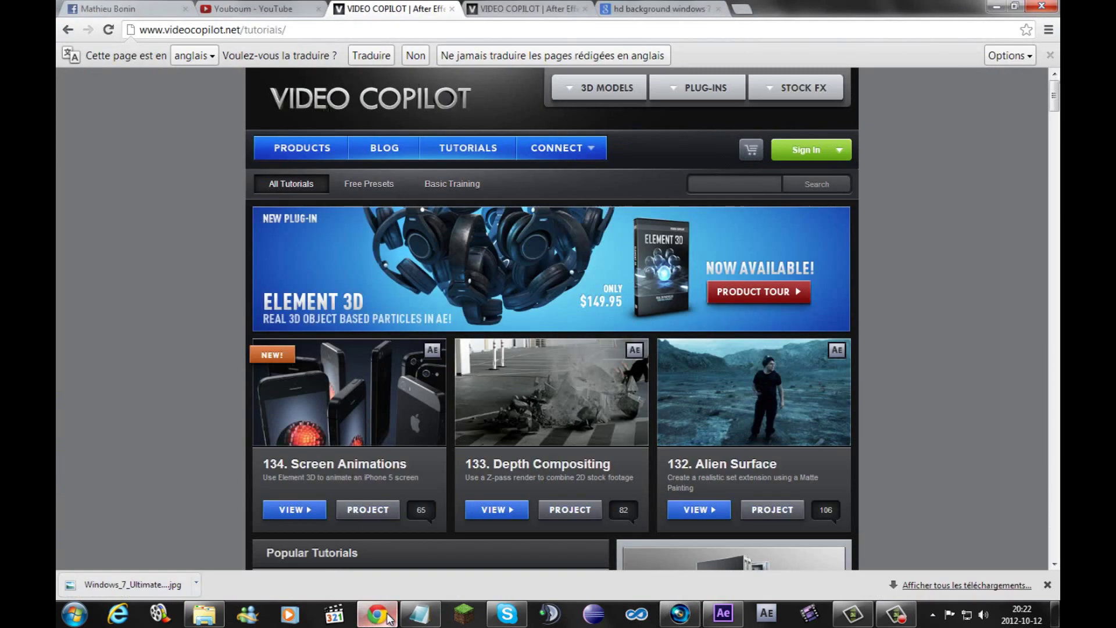
Scroll the Youboum YouTube channel page, then return to Vegas Pro's text settings
left_click(233, 9)
scroll(389, 387, "down", 1)
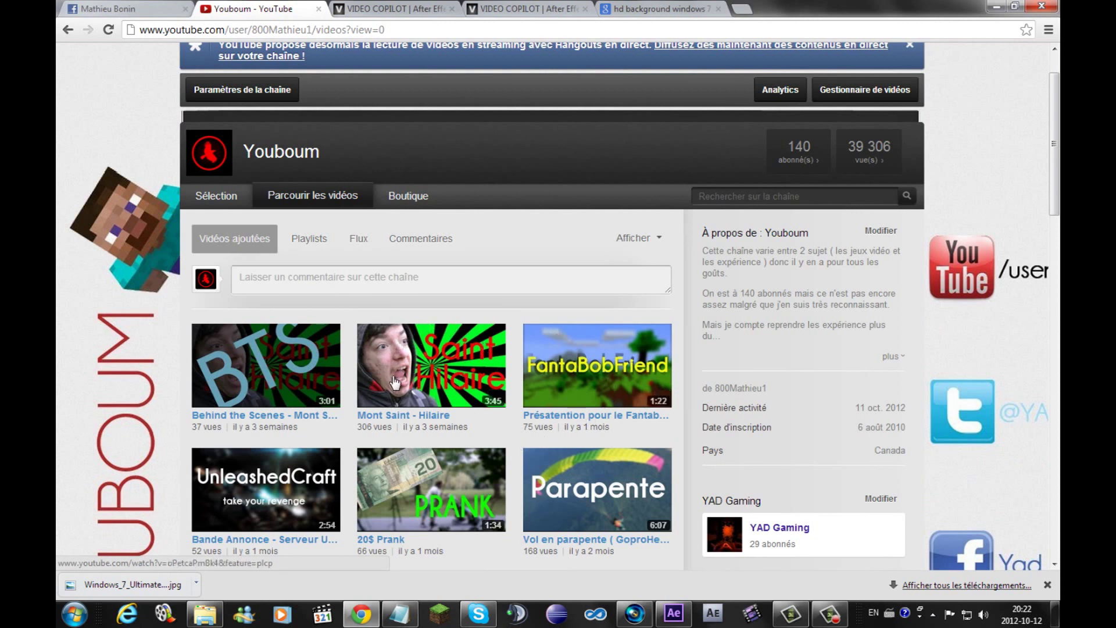
scroll(621, 174, "up", 3)
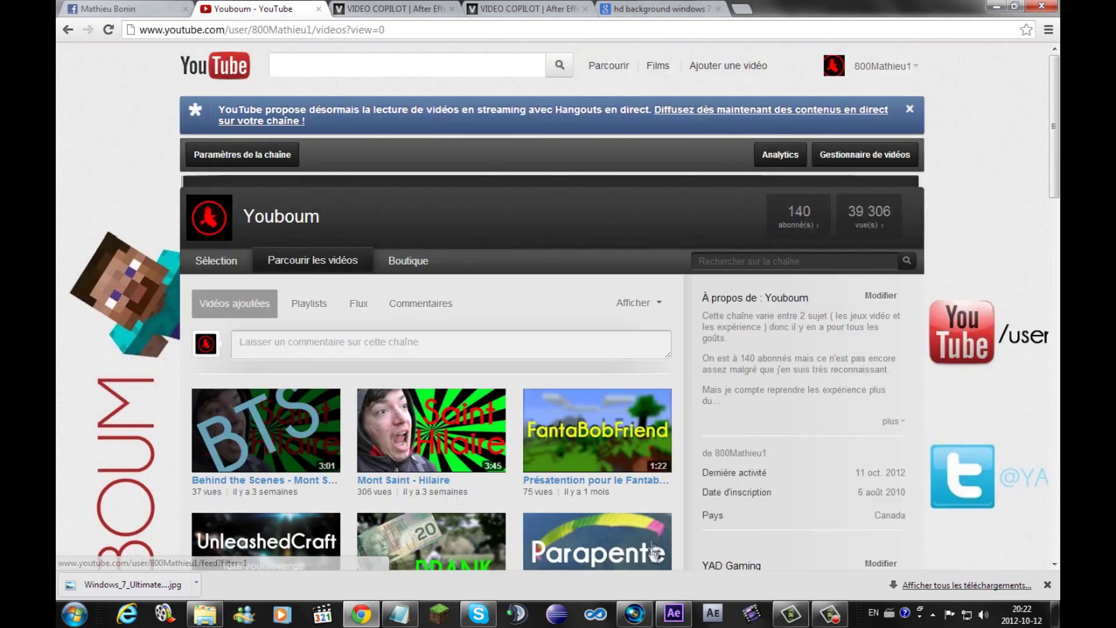
left_click(634, 615)
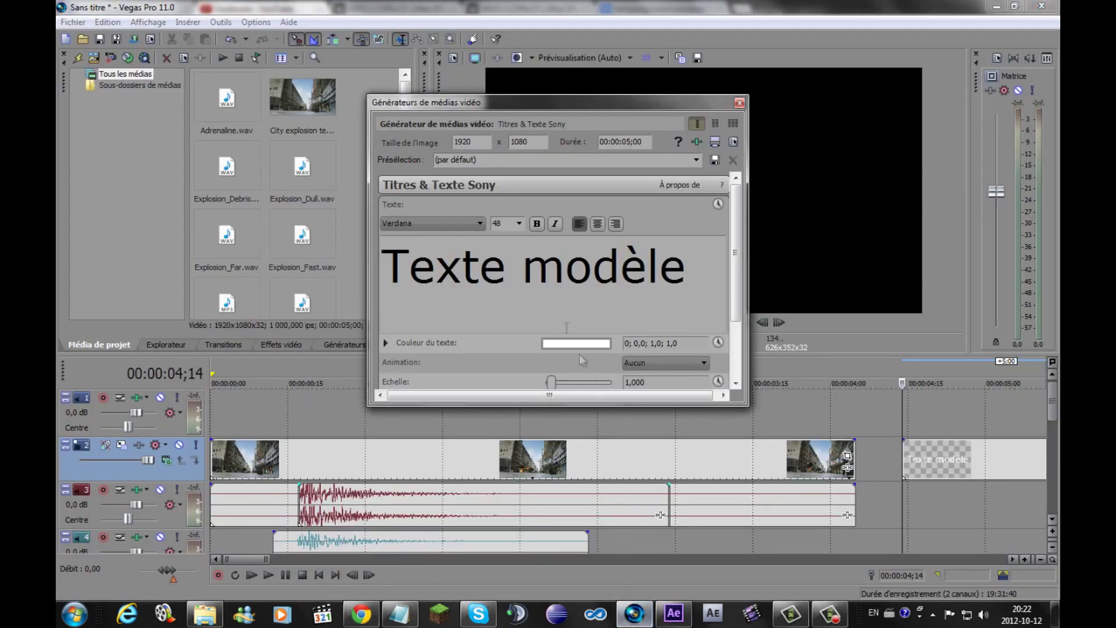
Close the Générateurs de médias vidéo window and slide Texte modèle left against the street footage
left_click_drag(497, 122, 393, 169)
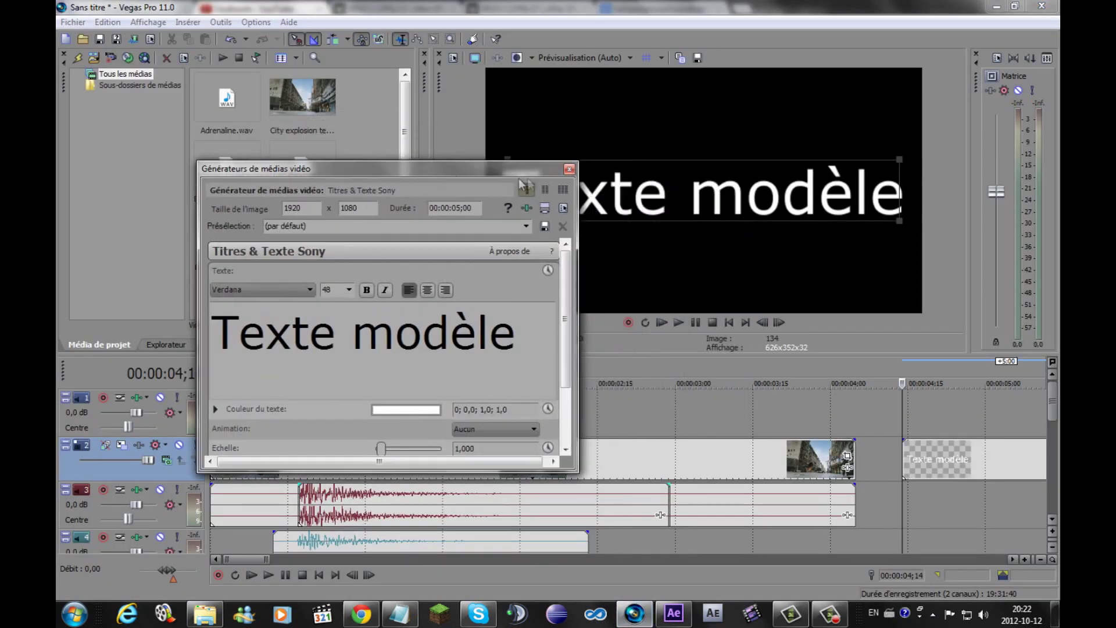
left_click(569, 170)
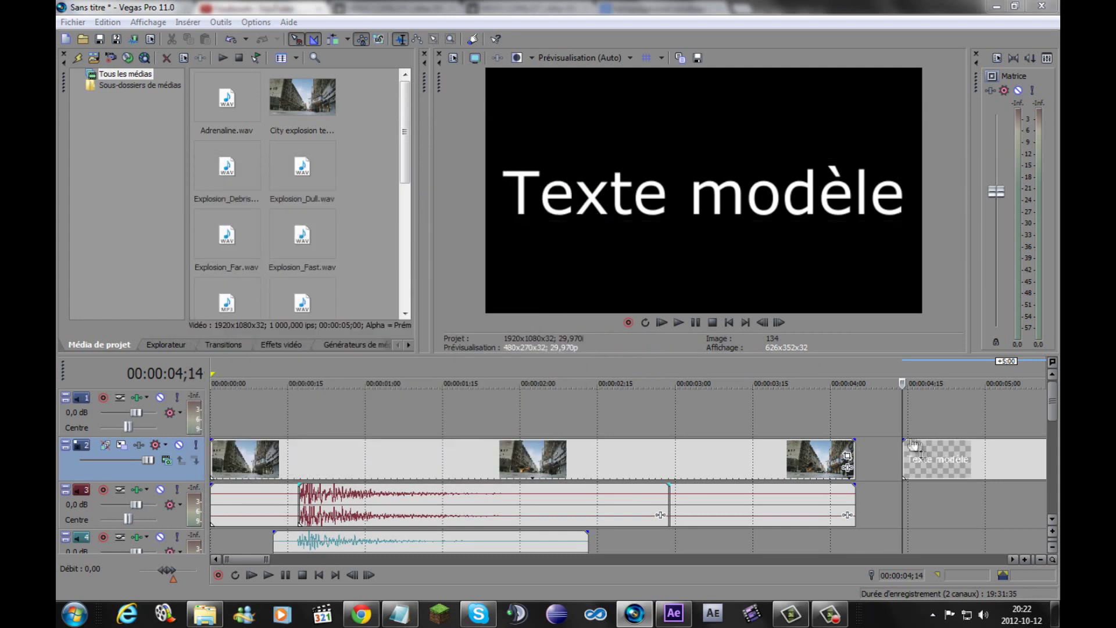
mouse_move(978, 461)
left_mouse_down()
mouse_move(513, 408)
mouse_move(85, 420)
left_mouse_up()
Remove the empty top track from the Vegas Pro timeline
right_click(85, 418)
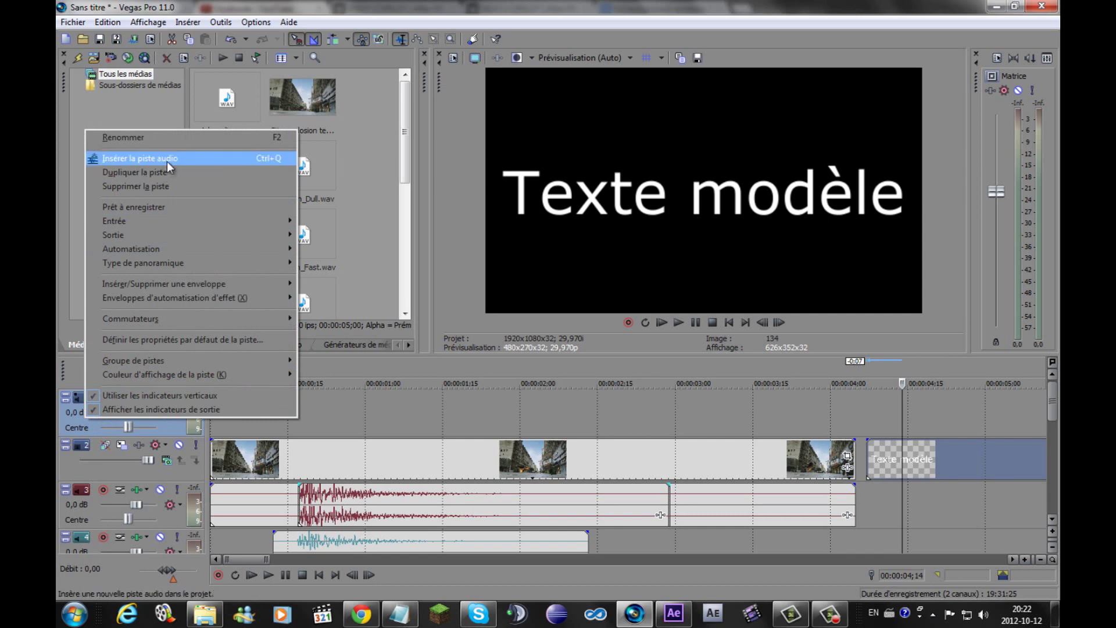
right_click(77, 383)
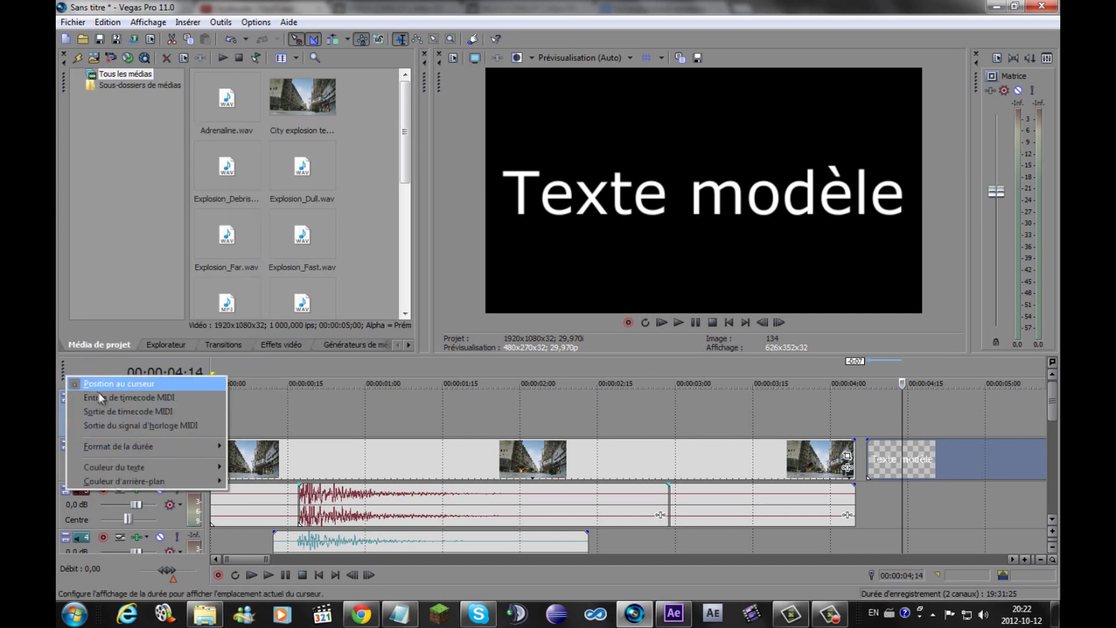
left_click(57, 401)
key("Delete")
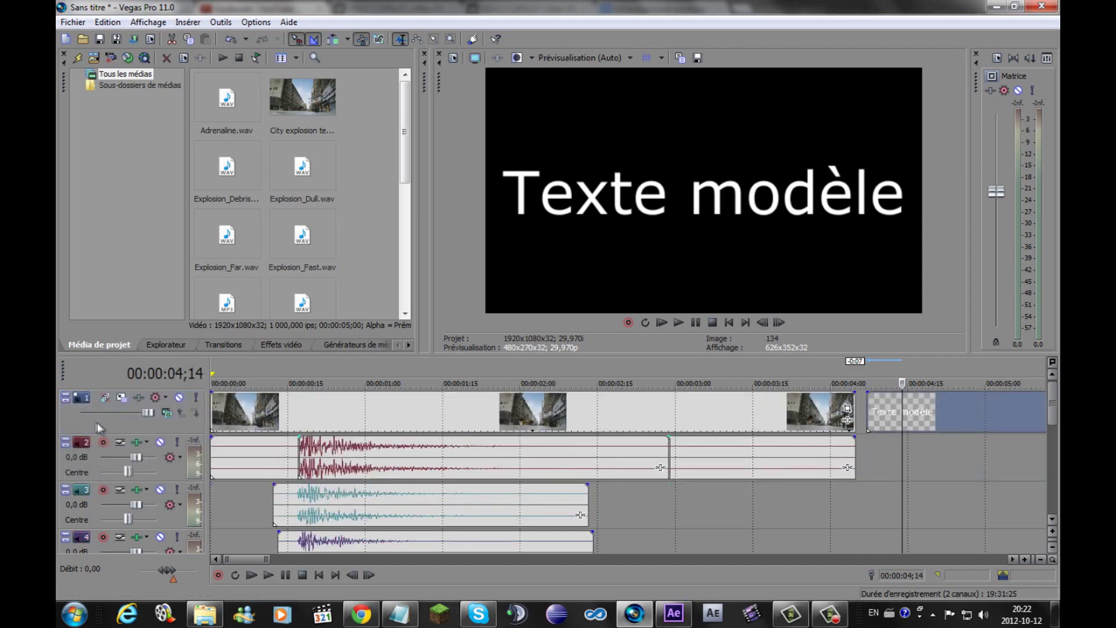
scroll(986, 528, "down", 2)
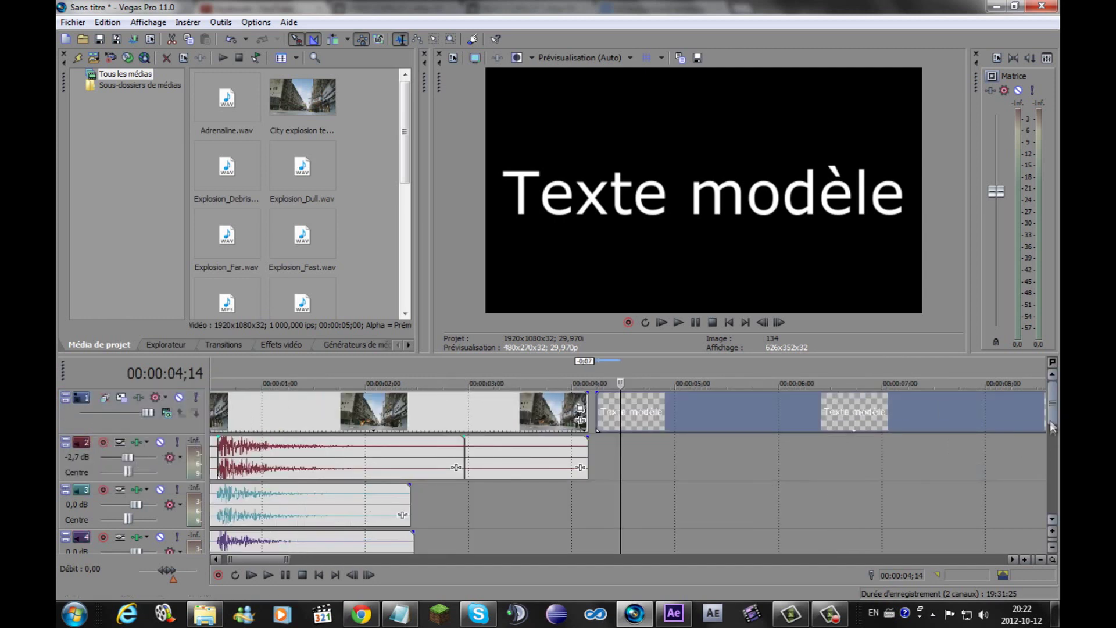
left_click_drag(1052, 427, 1051, 483)
Insert a new video track and move the Texte modèle event onto it above the footage
right_click(132, 506)
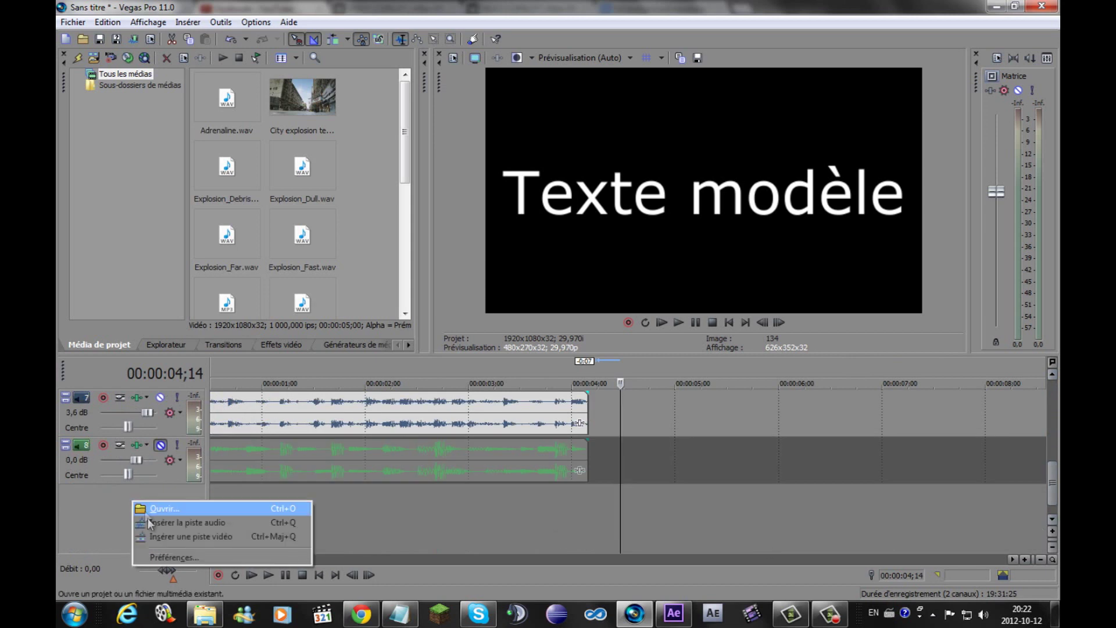
left_click(156, 535)
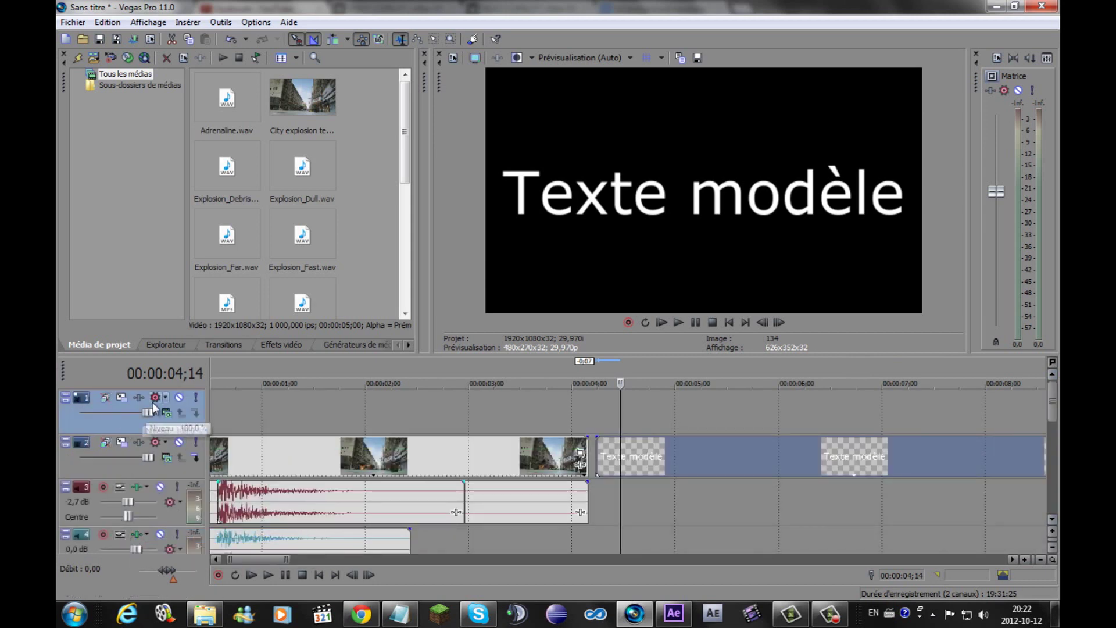
mouse_move(654, 462)
left_mouse_down()
mouse_move(536, 410)
mouse_move(303, 418)
left_mouse_up()
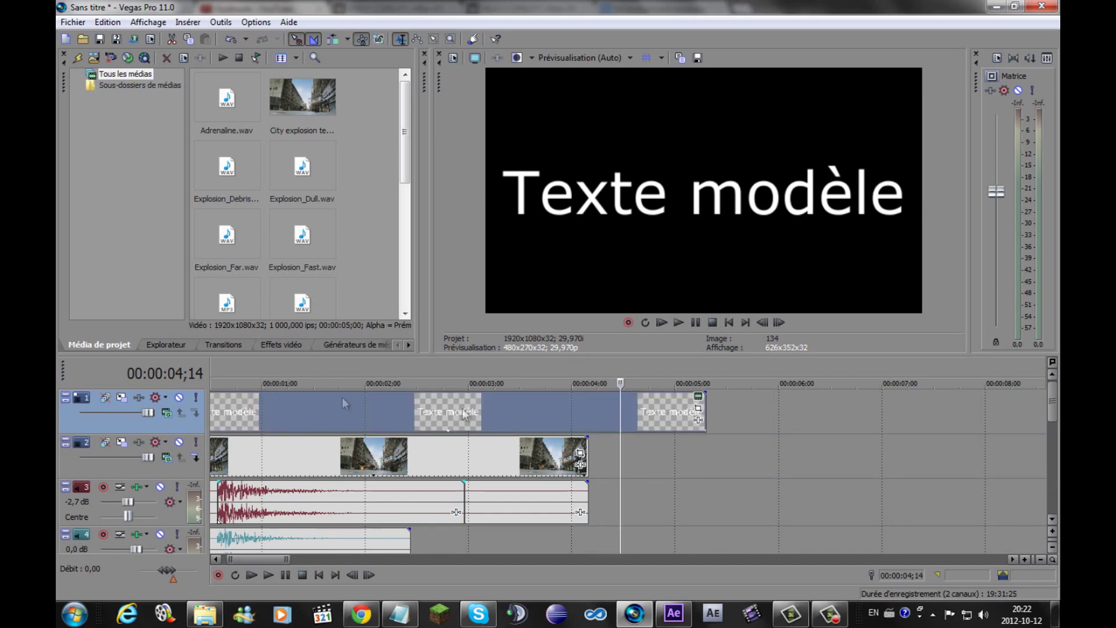
mouse_move(621, 525)
left_mouse_down()
mouse_move(319, 547)
mouse_move(248, 541)
left_mouse_up()
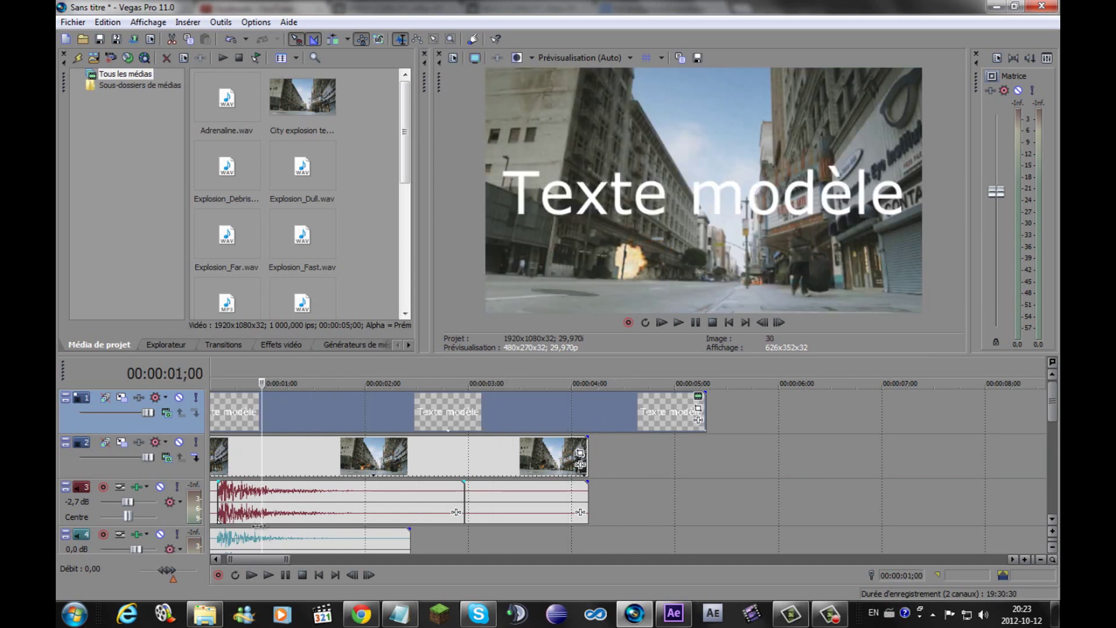
Preview the title over the footage and look over the title event's options without changing them
double_click(305, 409)
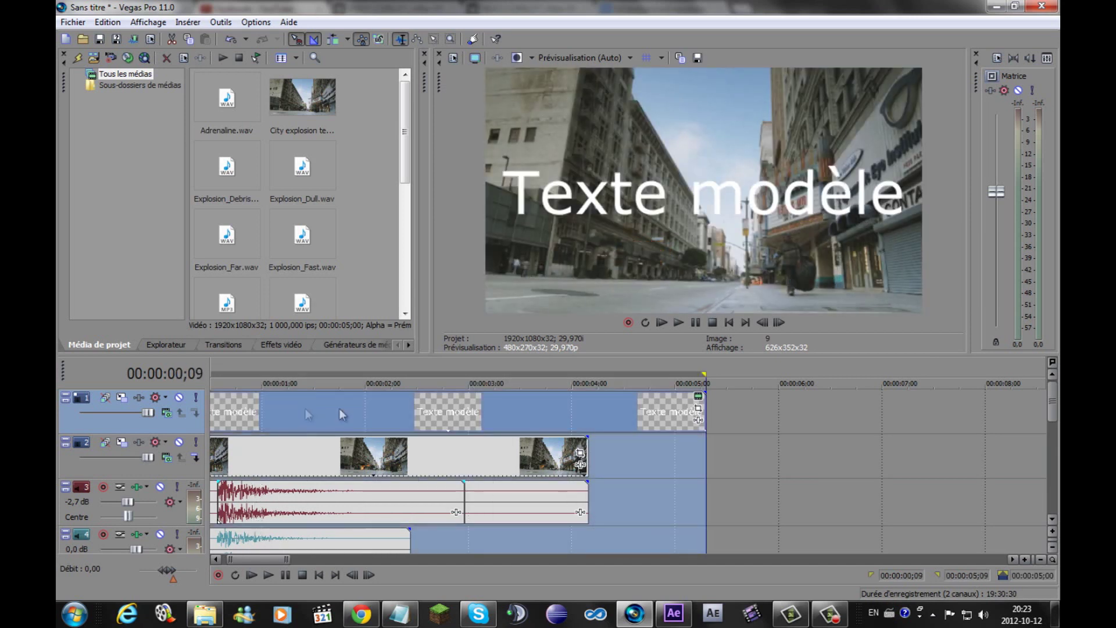
left_click(703, 450)
key("j")
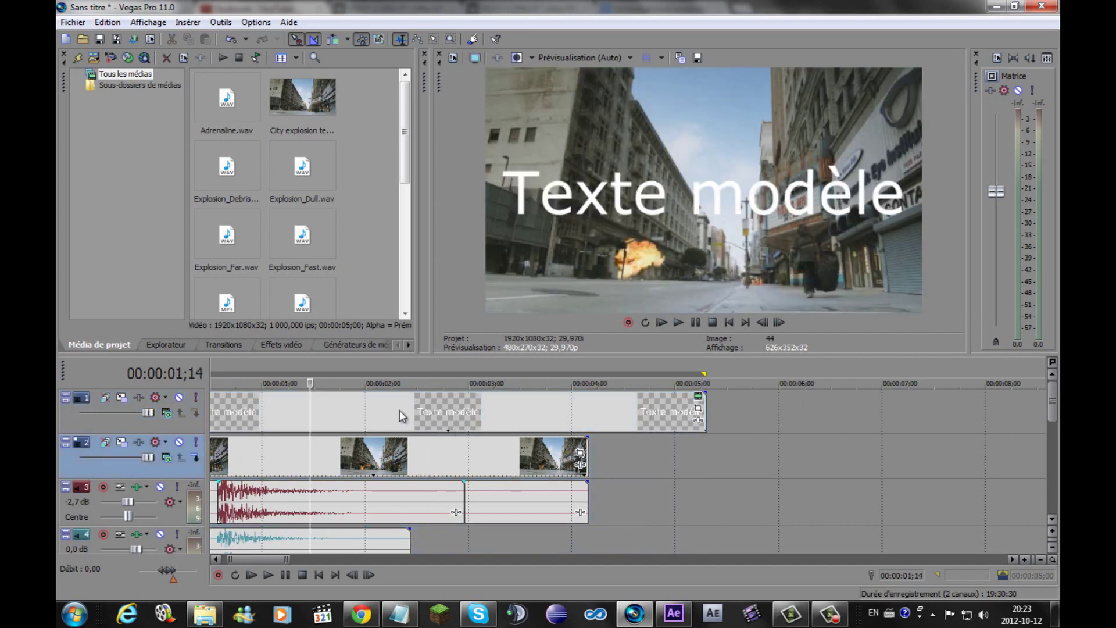
left_click(399, 410)
right_click(299, 410)
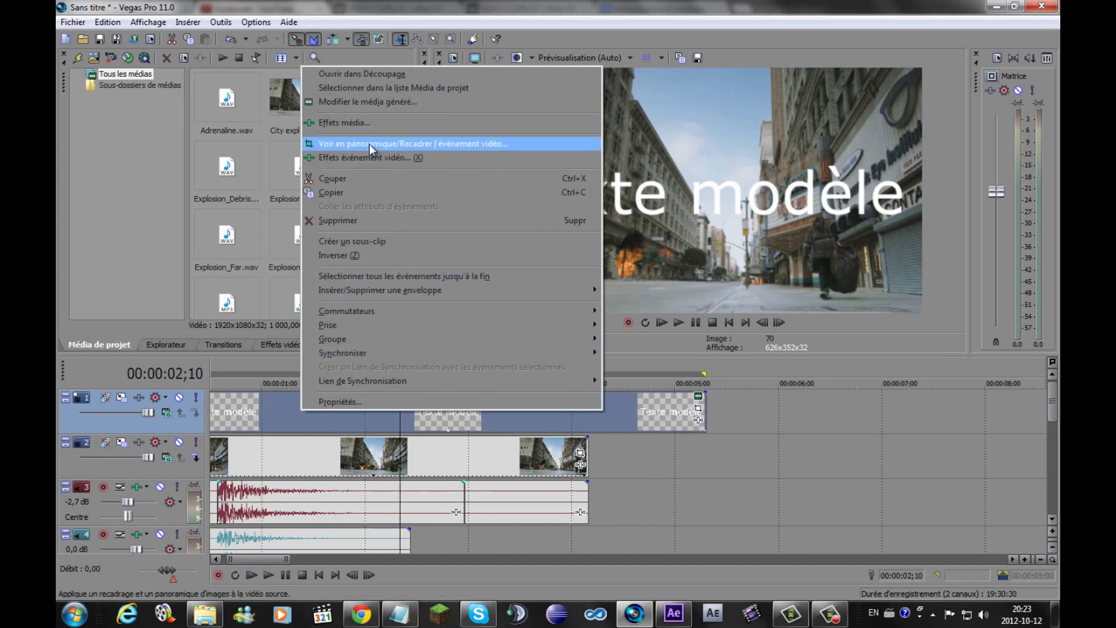
left_click(400, 532)
Move the top-track title event so it starts at 0:00
left_click_drag(399, 382, 256, 383)
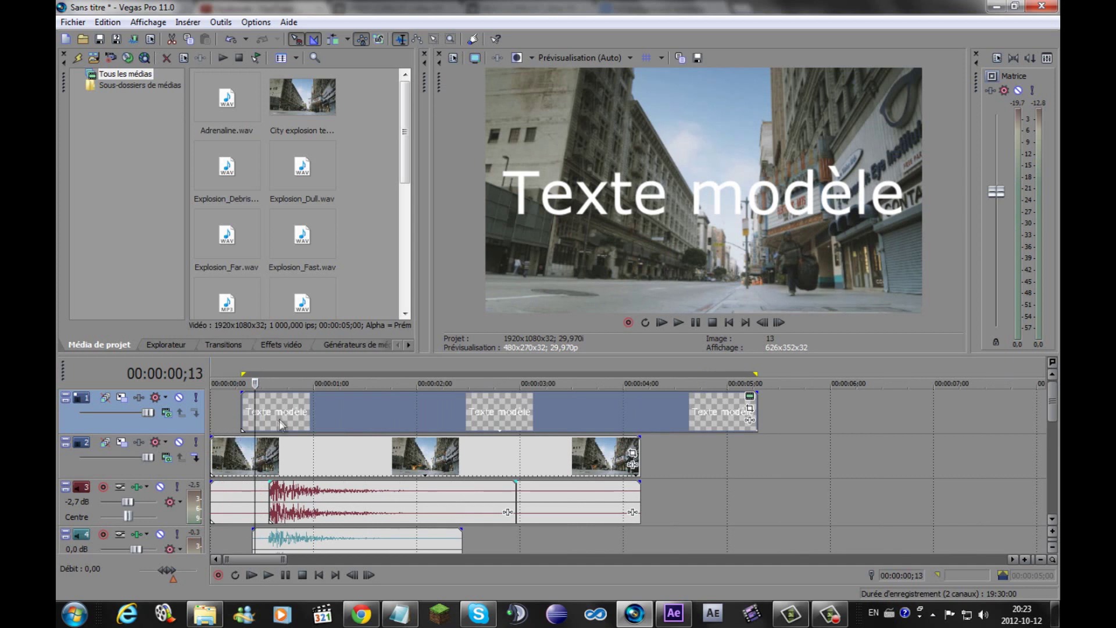
left_click_drag(281, 424, 250, 424)
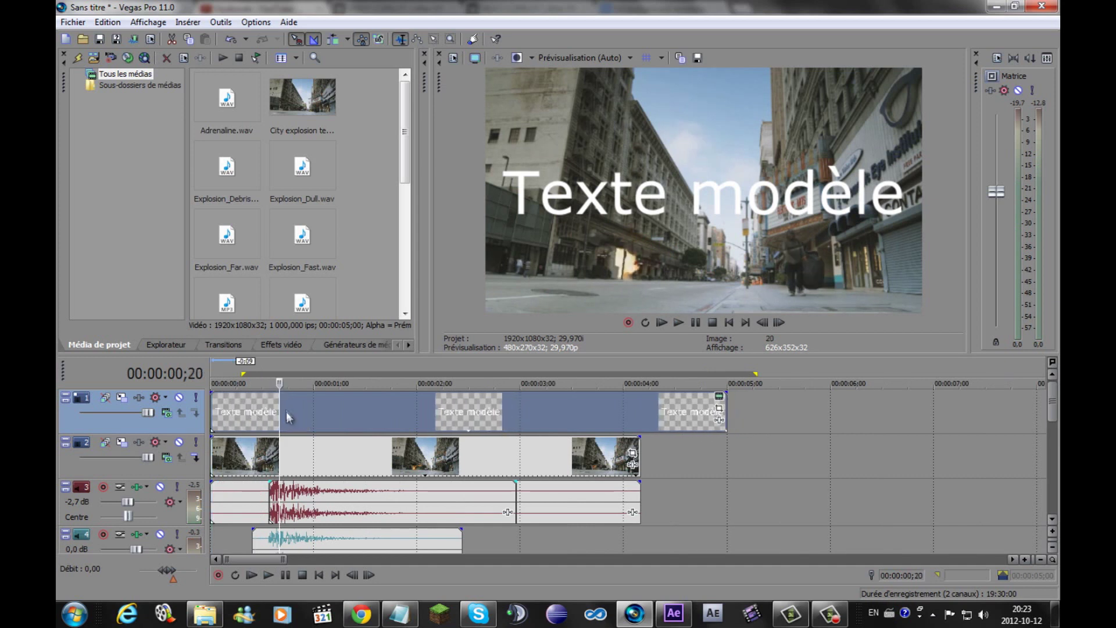
right_click(289, 417)
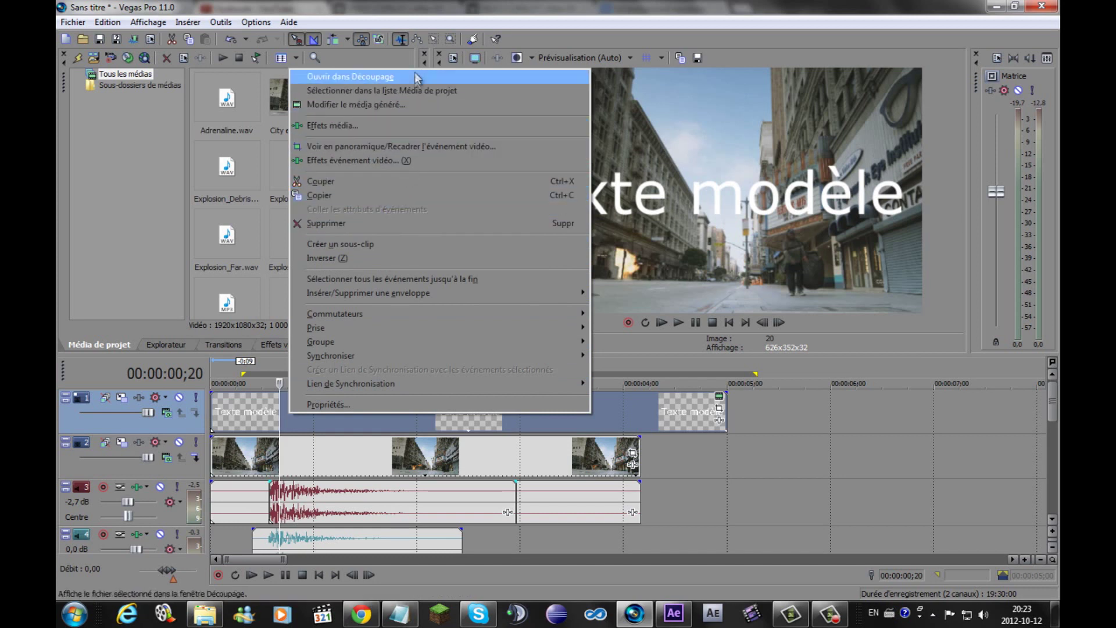
double_click(277, 410)
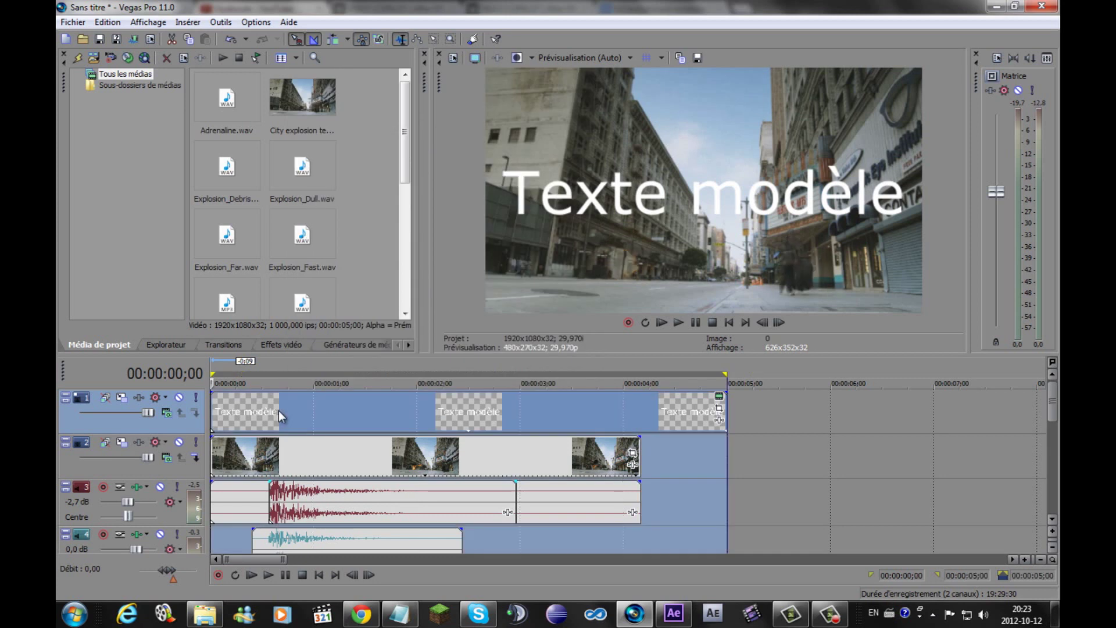
right_click(278, 410)
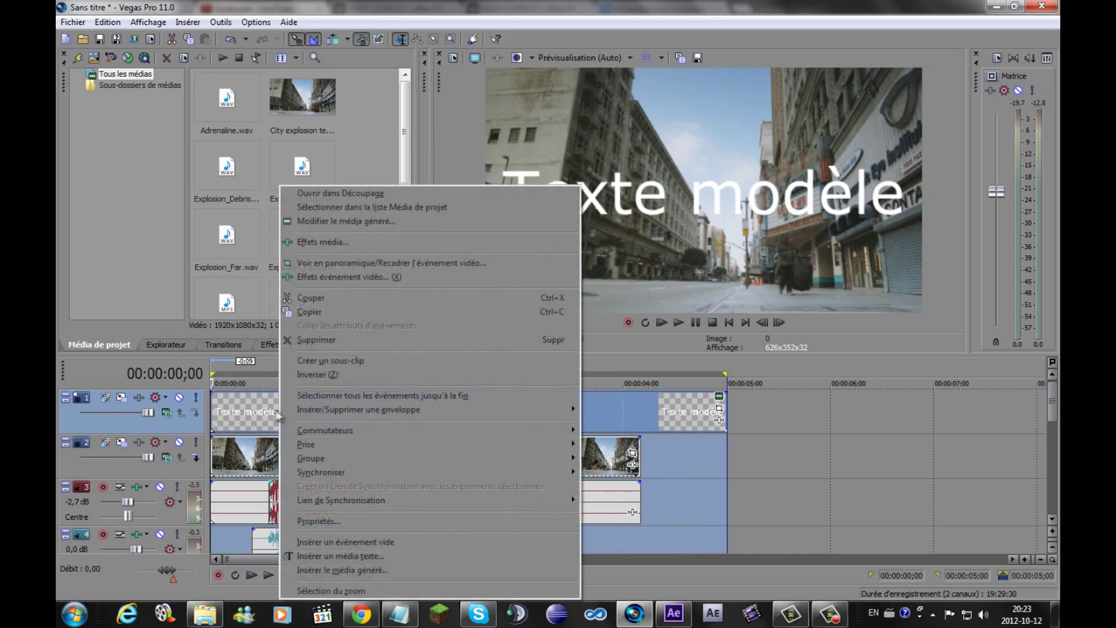
left_click(769, 195)
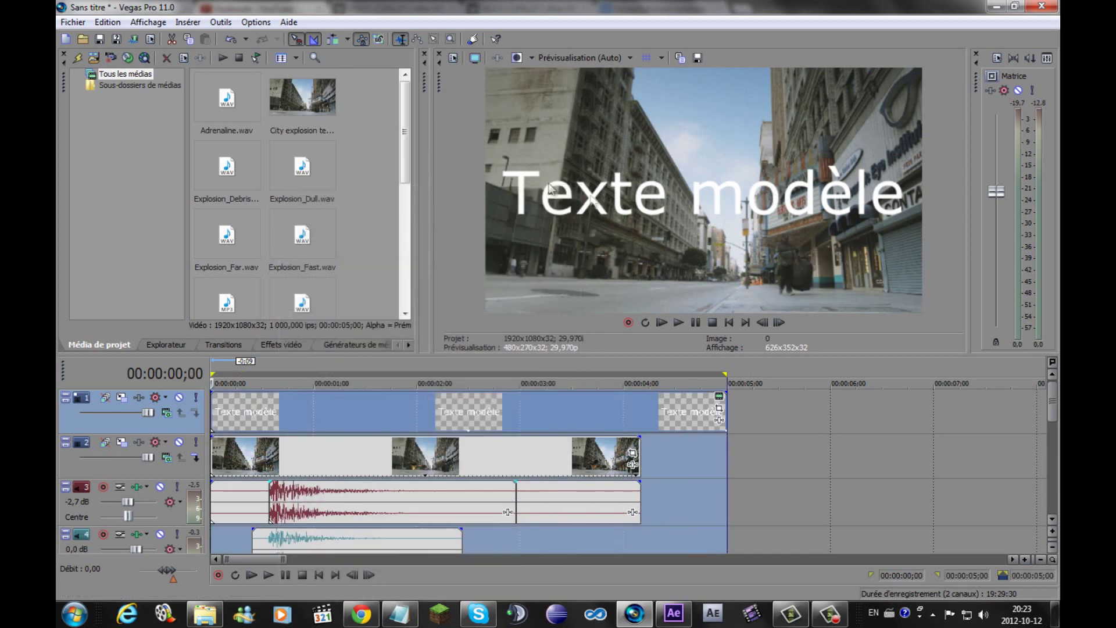
Add Titres & Texte Sony 1 to the timeline as a second title running 5 to 10 seconds
left_click_drag(405, 168, 405, 290)
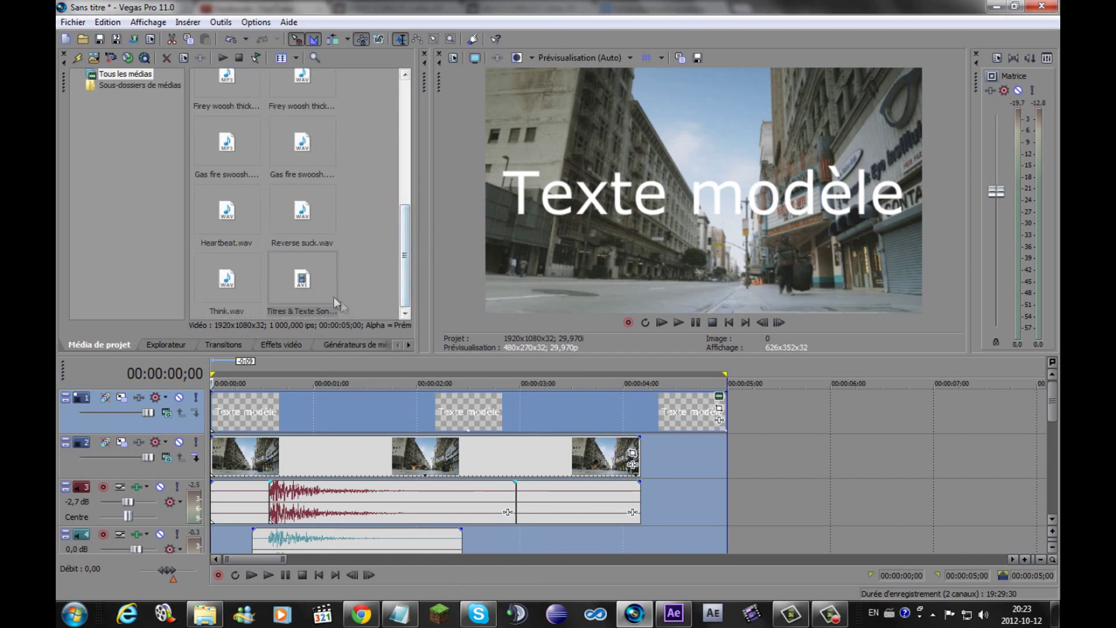
double_click(330, 283)
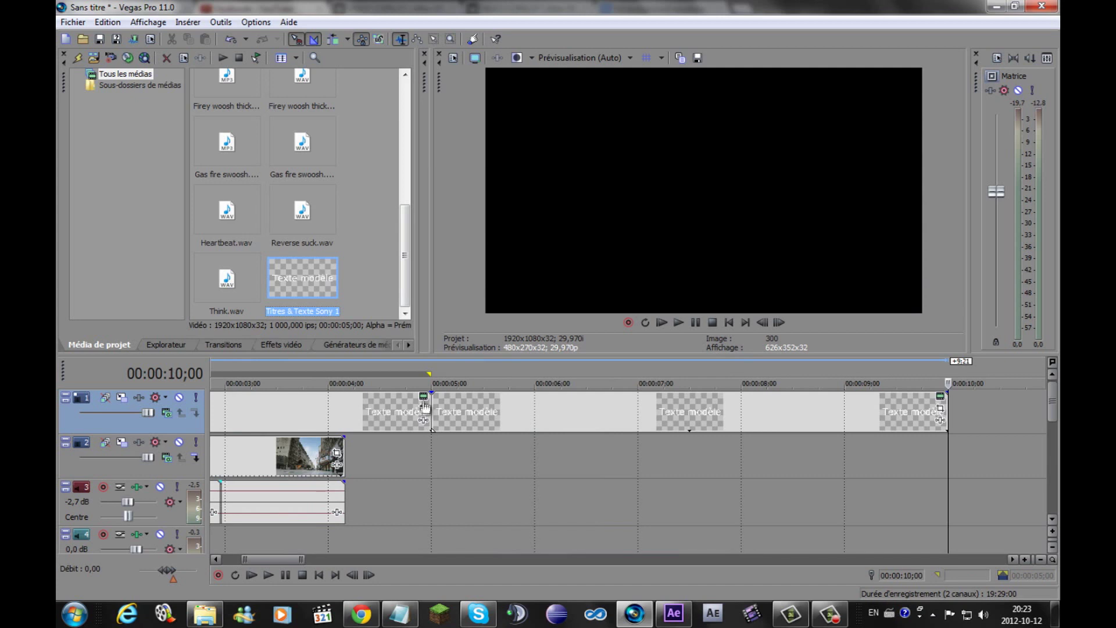
left_click(423, 397)
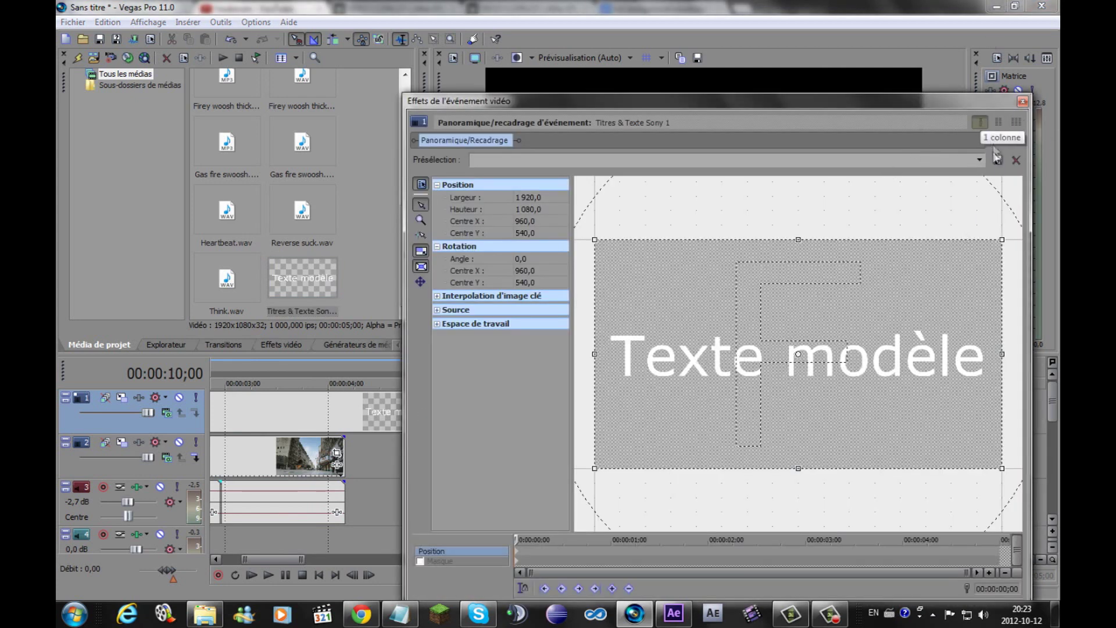
left_click(1022, 101)
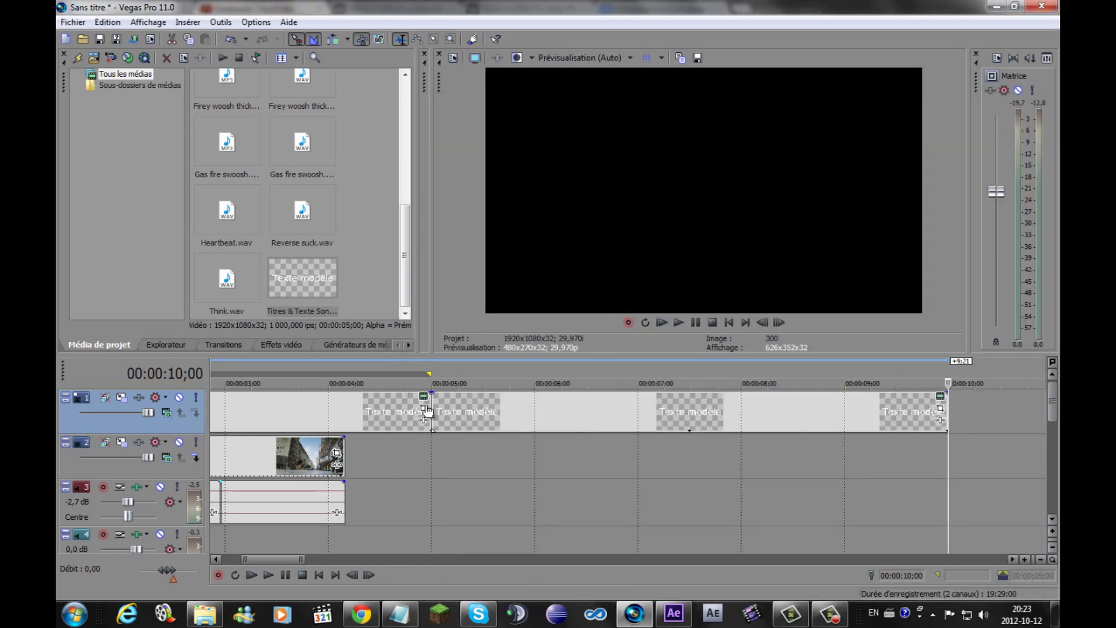
Replace the 'Texte modèle' wording with the channel name followed by 'le Chacale du sud'
left_click(423, 398)
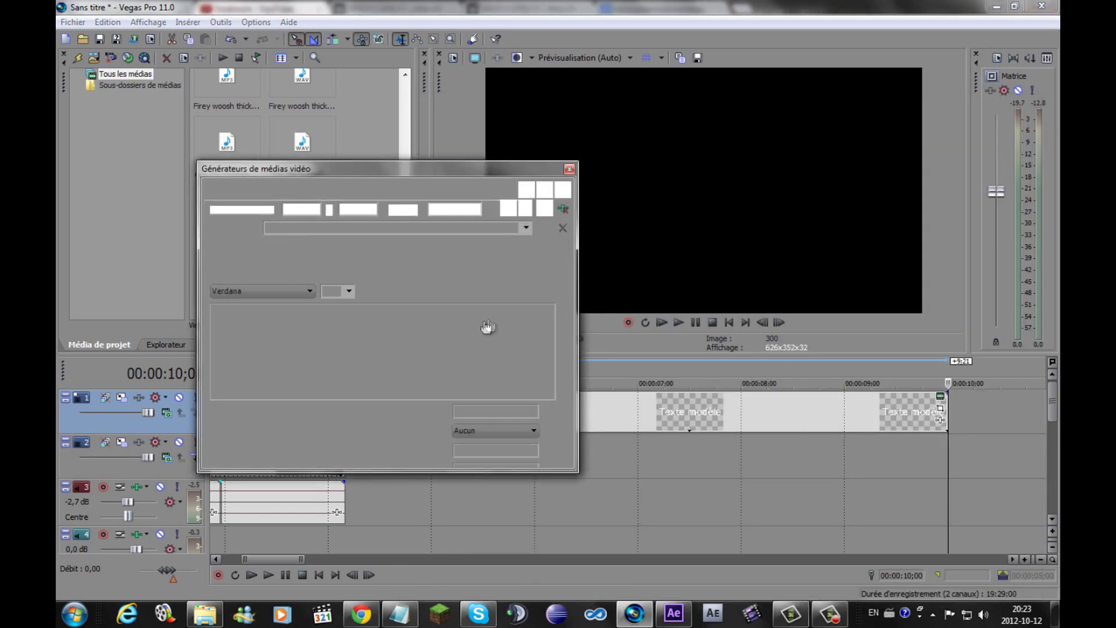
triple_click(495, 333)
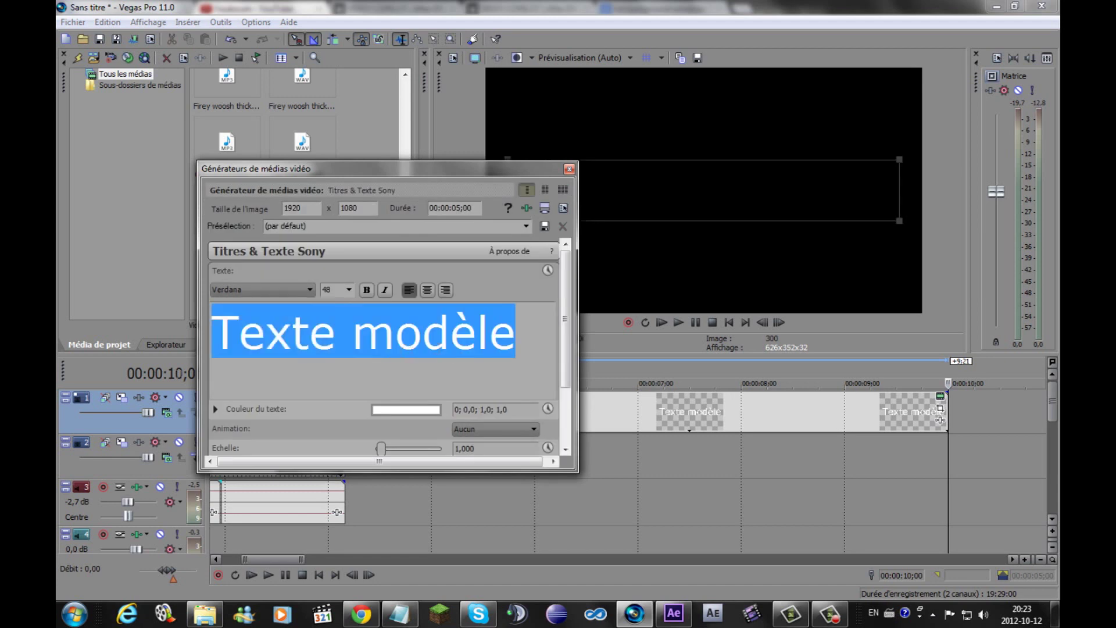
type("SD")
key("BackSpace")
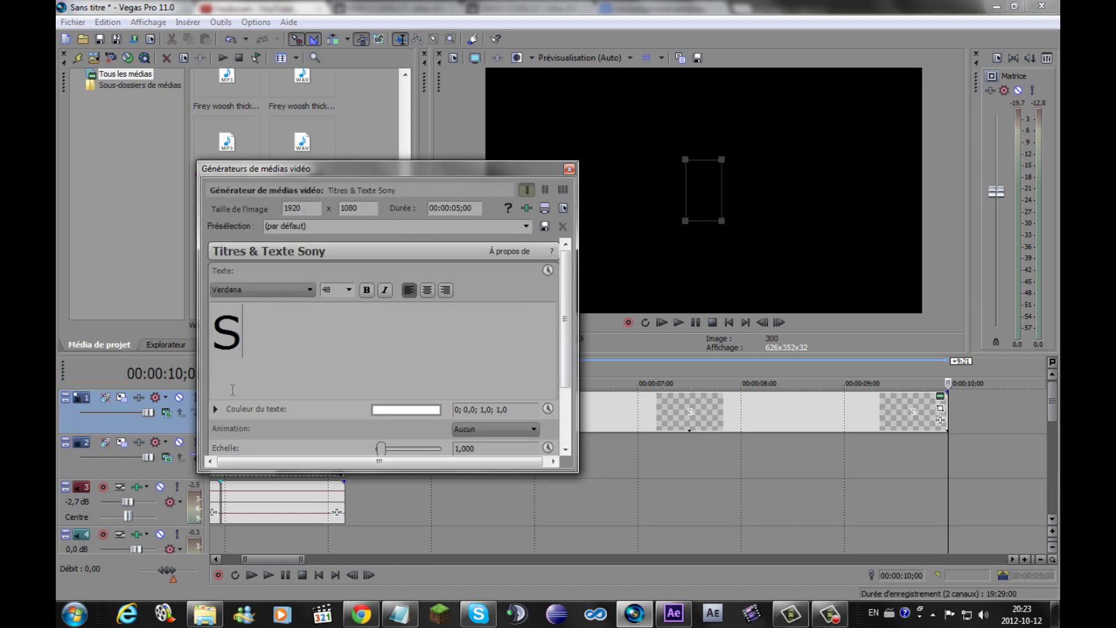
type("amybe12")
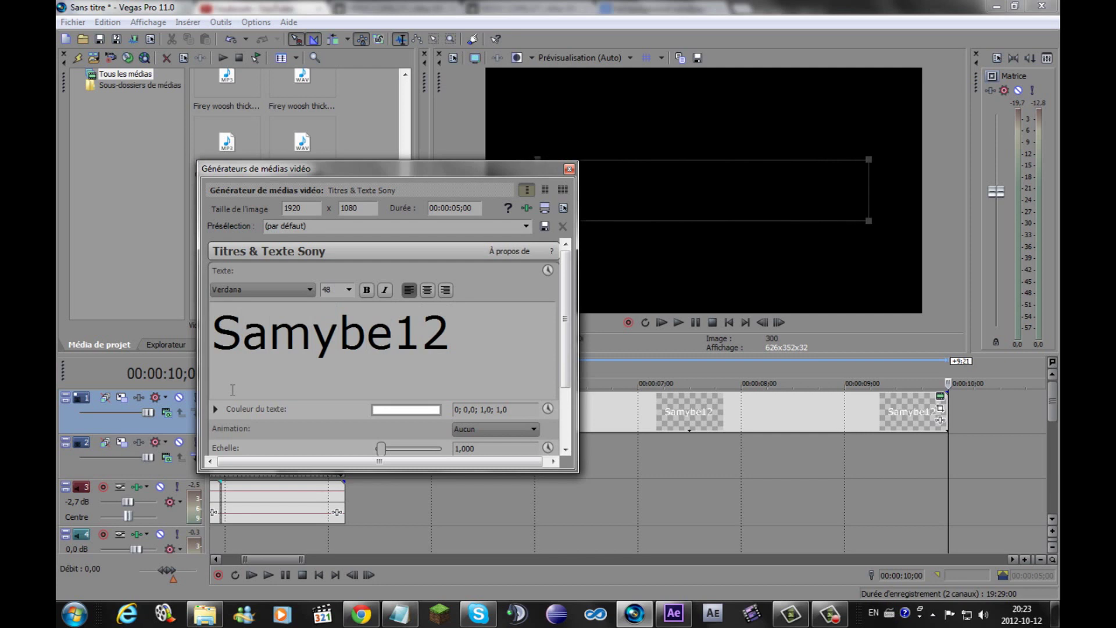
type(" le C")
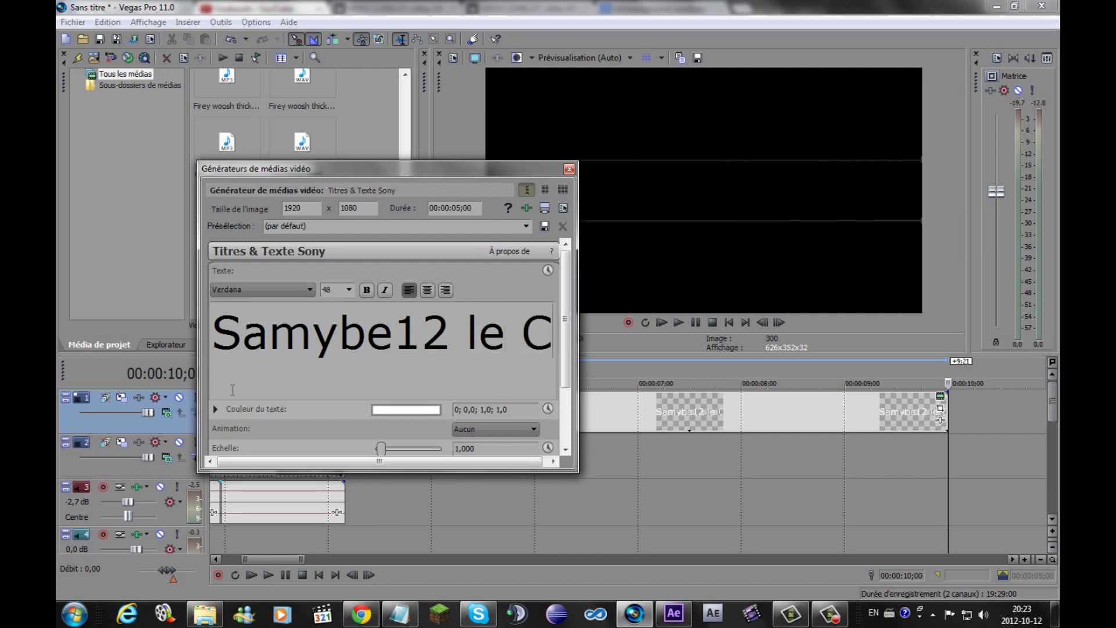
type("hacale")
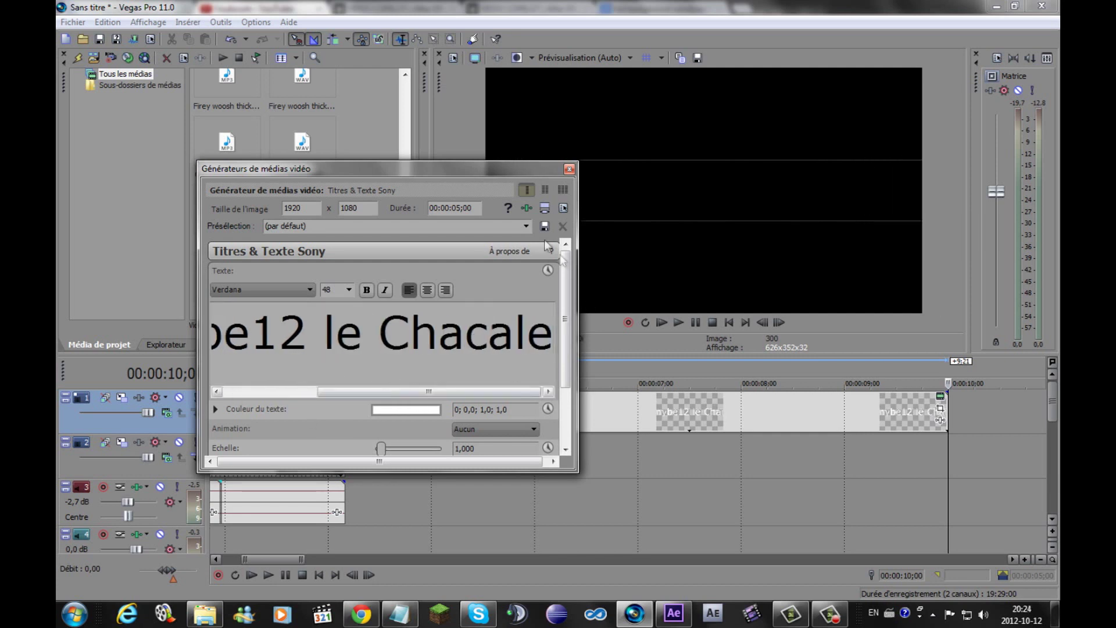
type(" du sud")
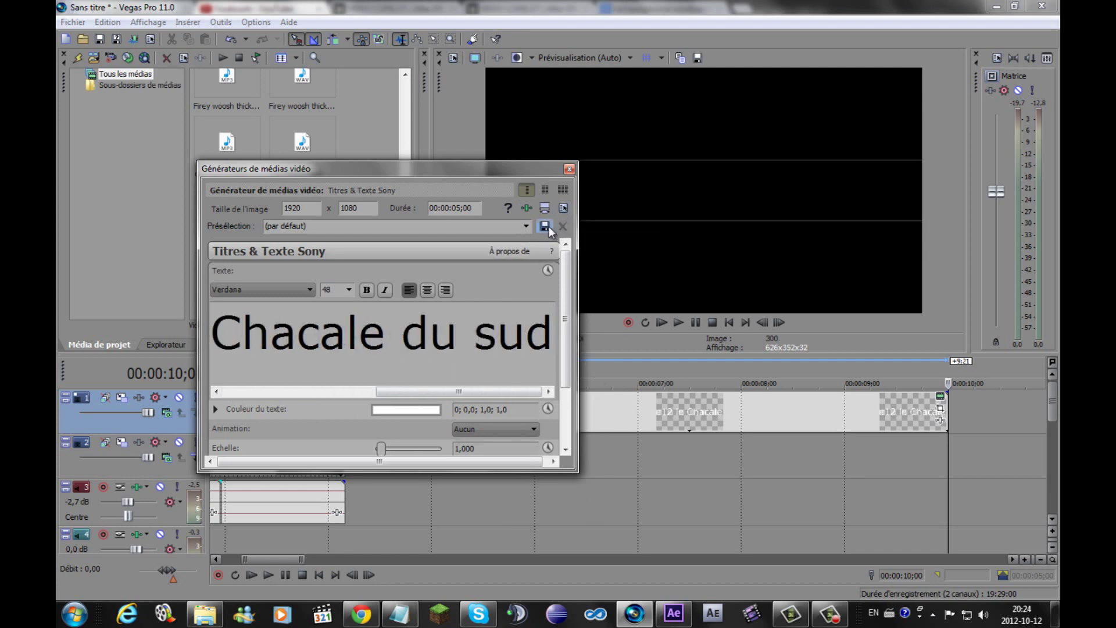
left_click(569, 169)
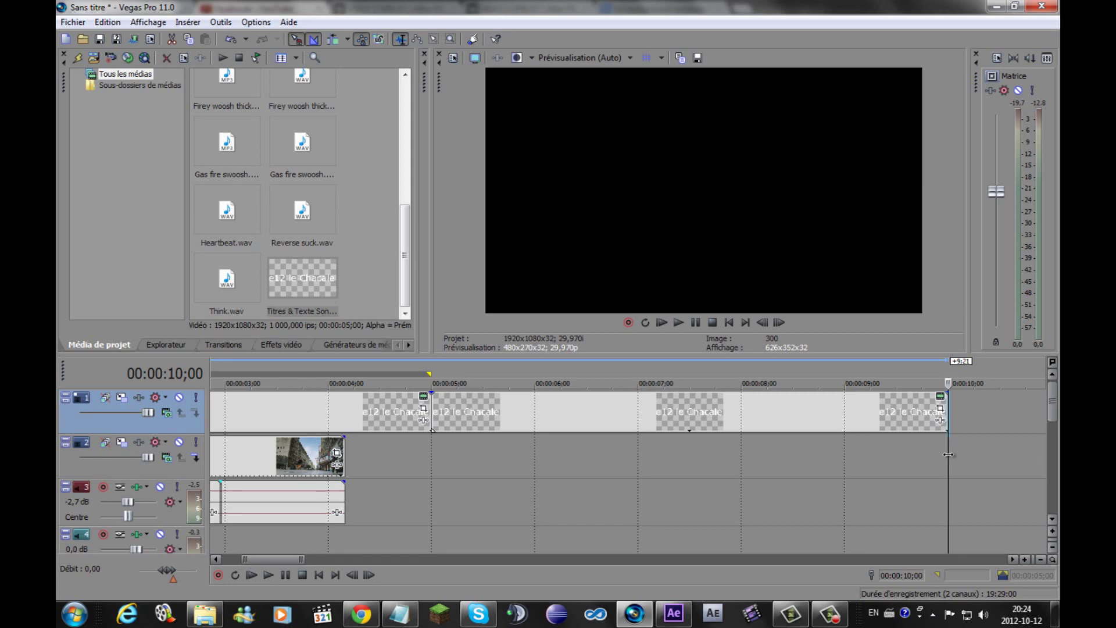
left_click_drag(948, 454, 220, 454)
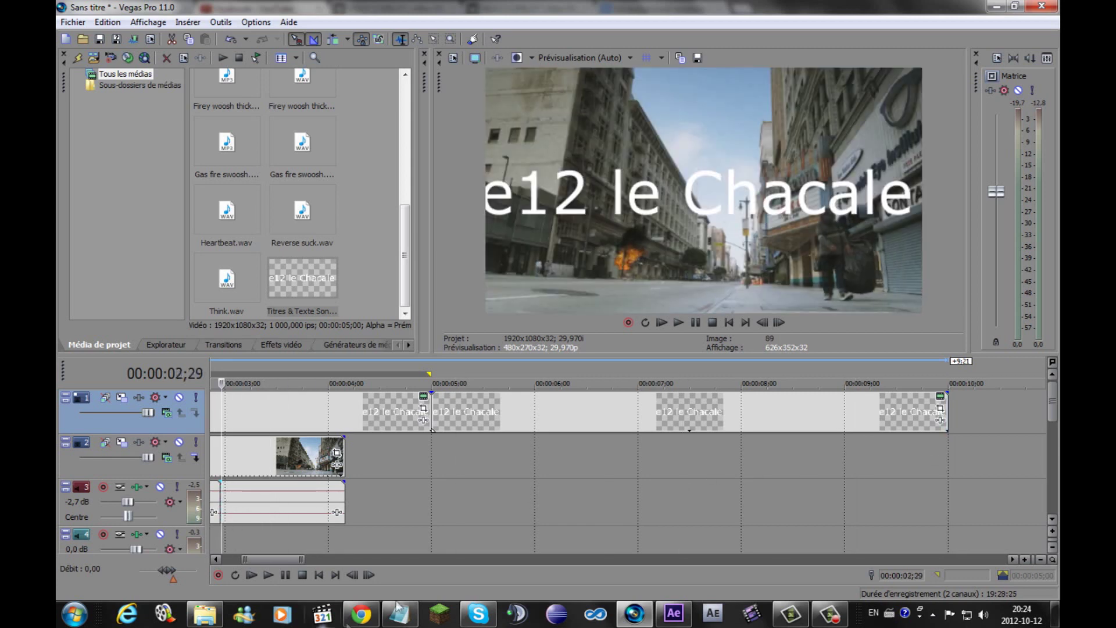
left_click_drag(273, 559, 232, 560)
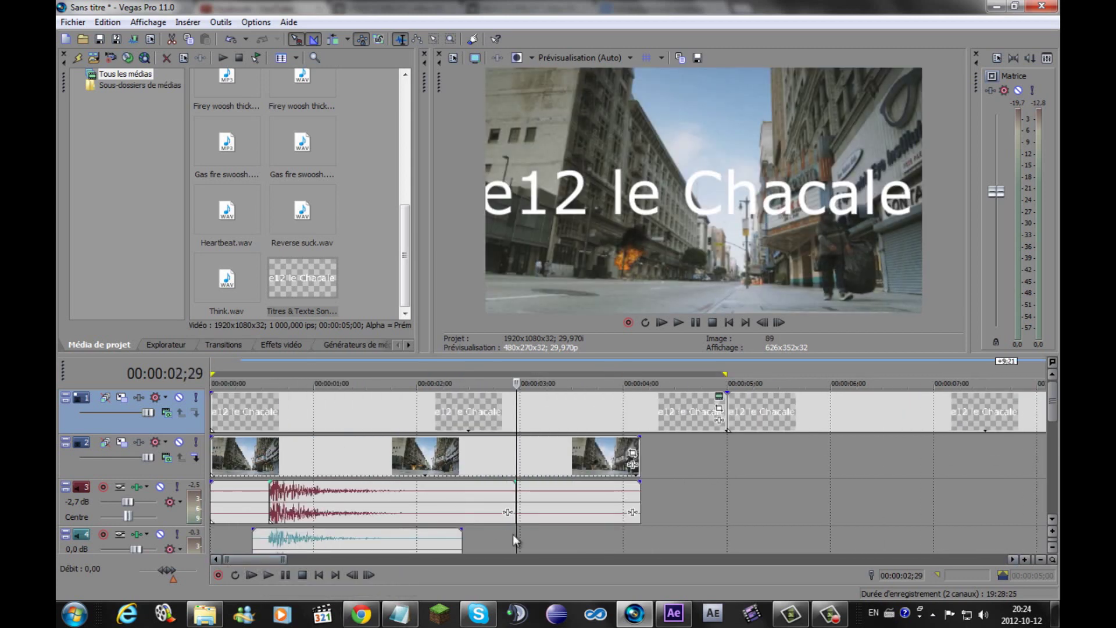
left_click_drag(512, 534, 241, 535)
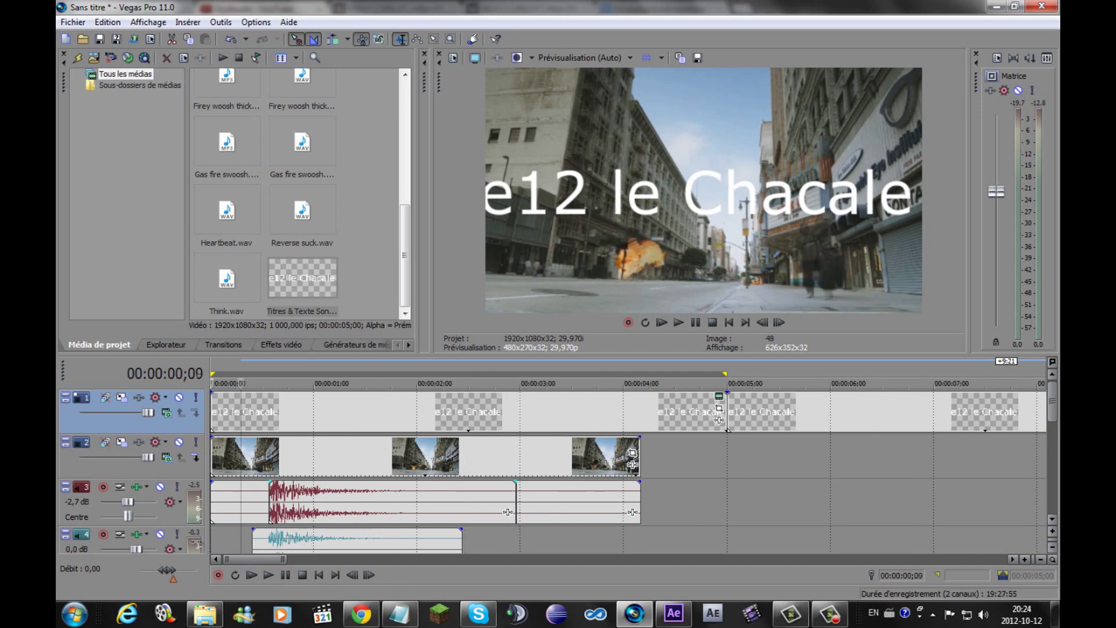
right_click(347, 421)
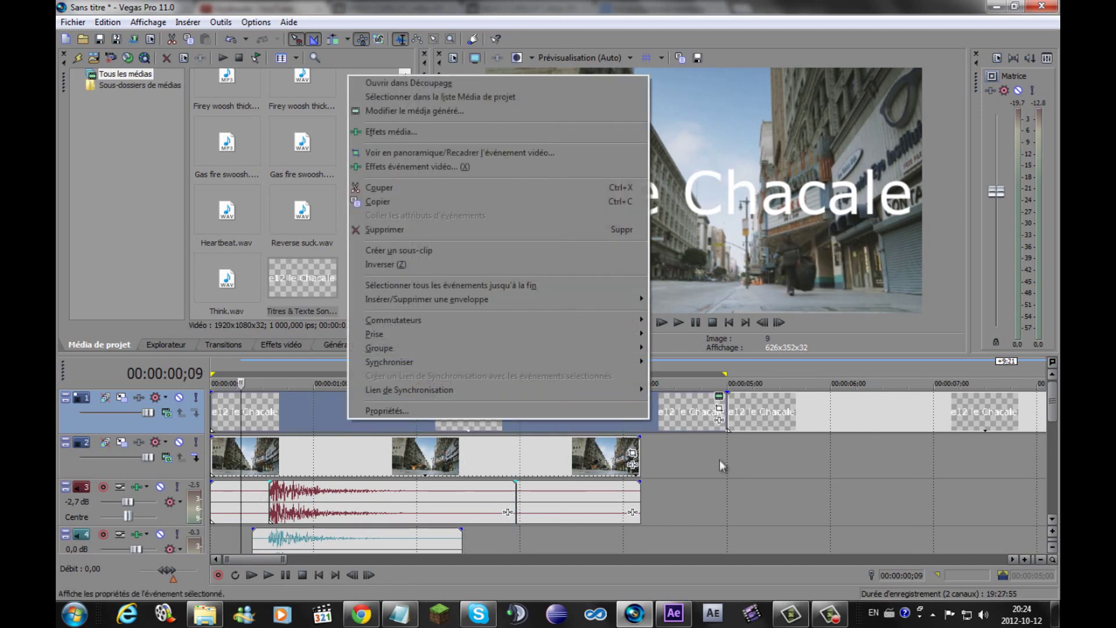
left_click(720, 459)
key("space")
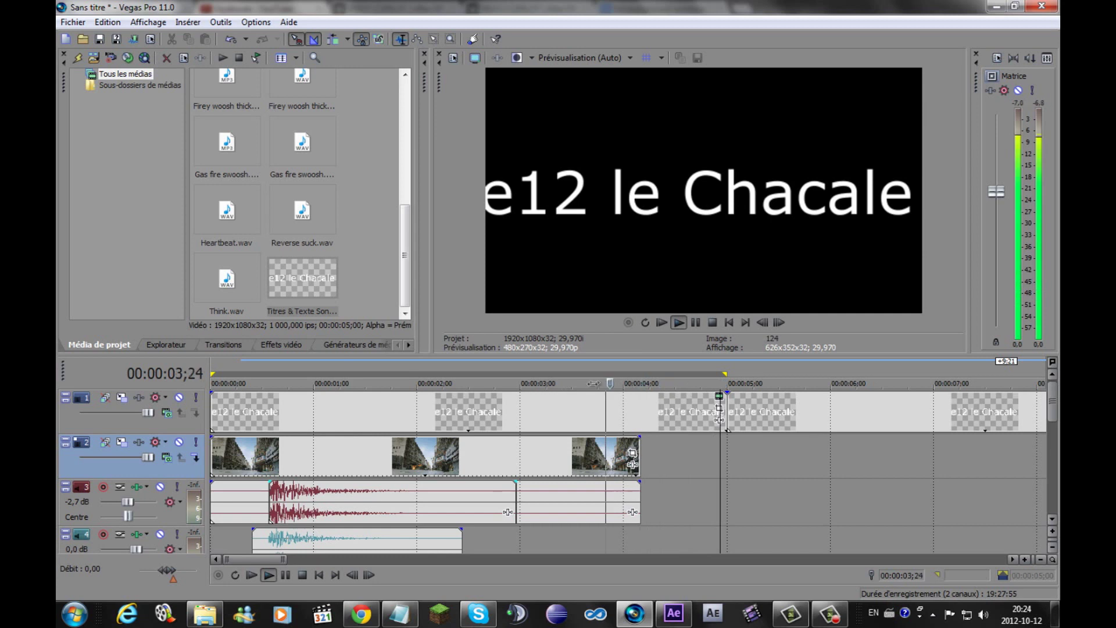
key("Return")
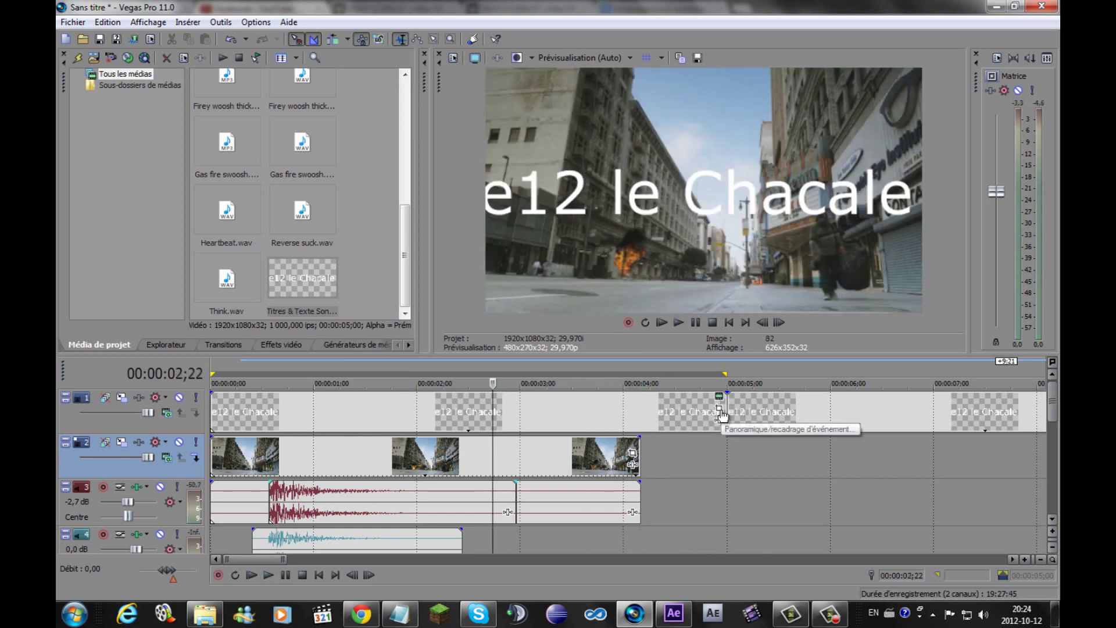
Set the second title's starting Pan/Crop frame near full size so the whole text shows
left_click(719, 409)
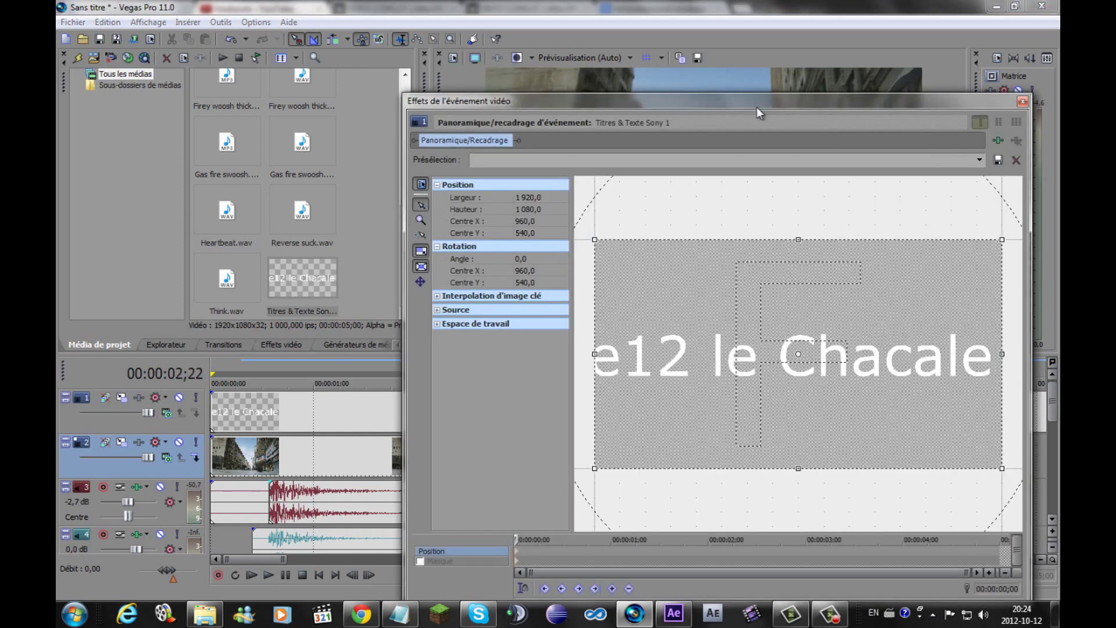
left_click_drag(758, 112, 456, 149)
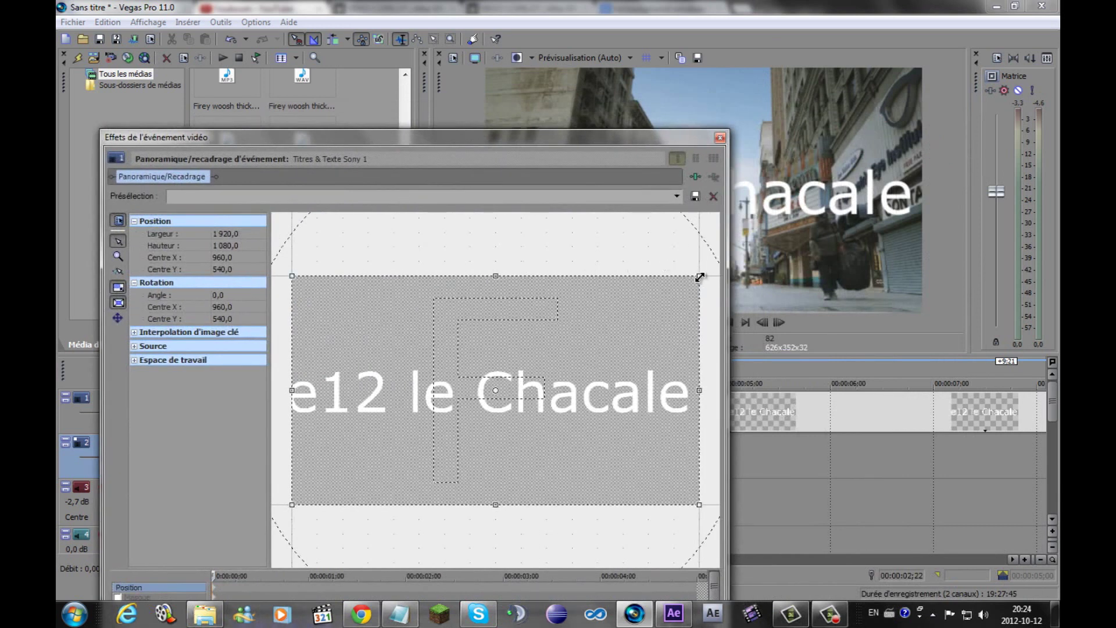
left_click_drag(699, 277, 718, 257)
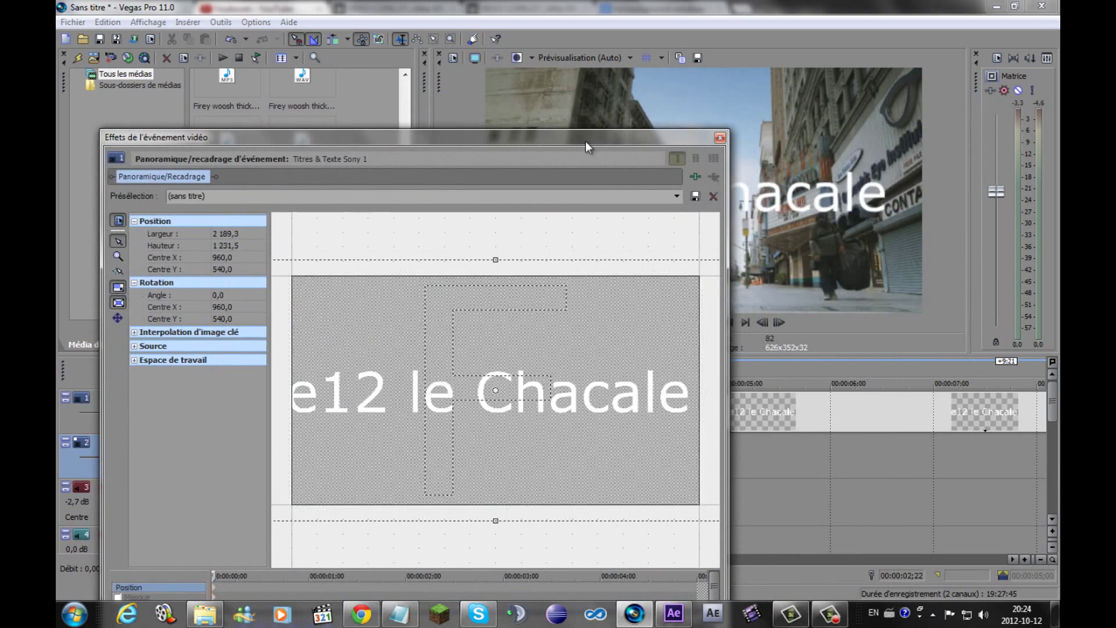
left_click_drag(587, 146, 475, 206)
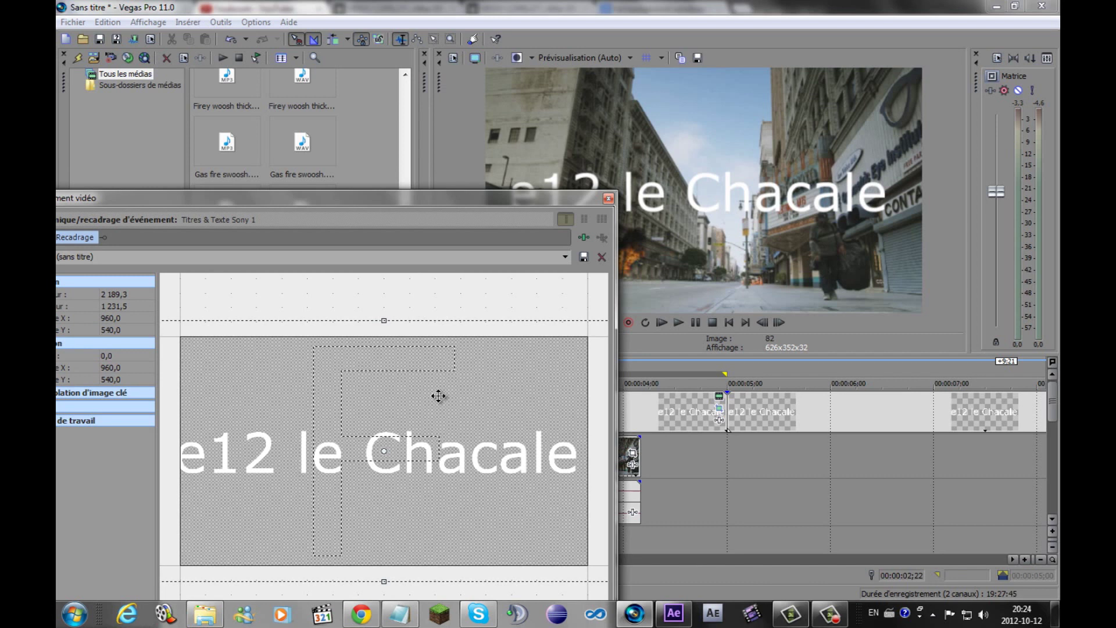
scroll(438, 401, "down", 1)
scroll(430, 421, "down", 3)
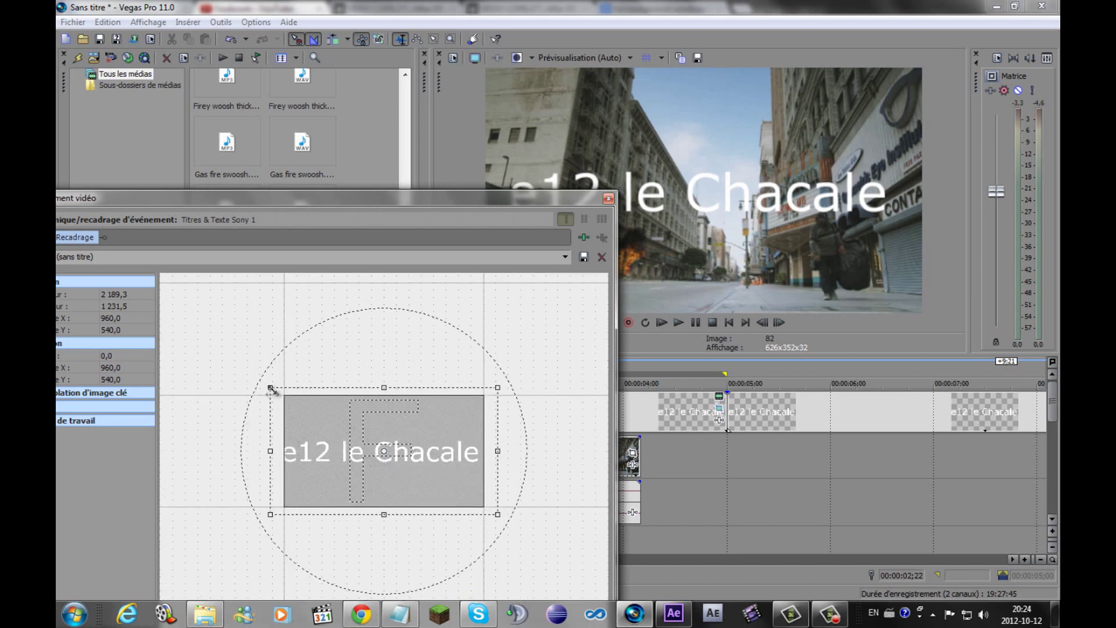
mouse_move(253, 365)
left_mouse_down()
mouse_move(203, 324)
mouse_move(353, 442)
left_mouse_up()
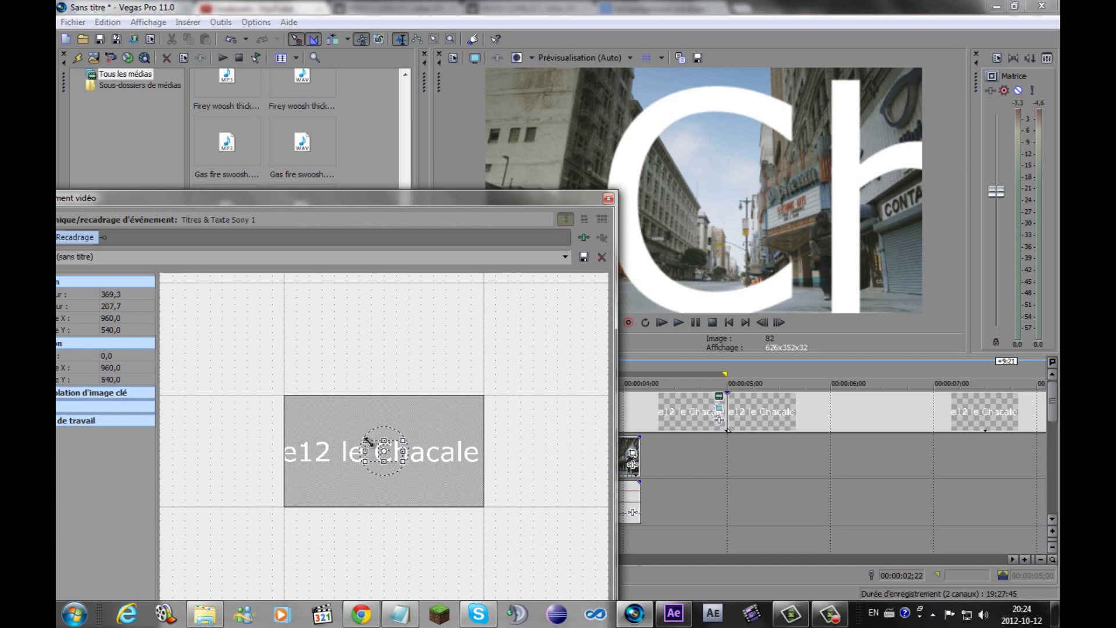
left_click_drag(355, 436, 263, 391)
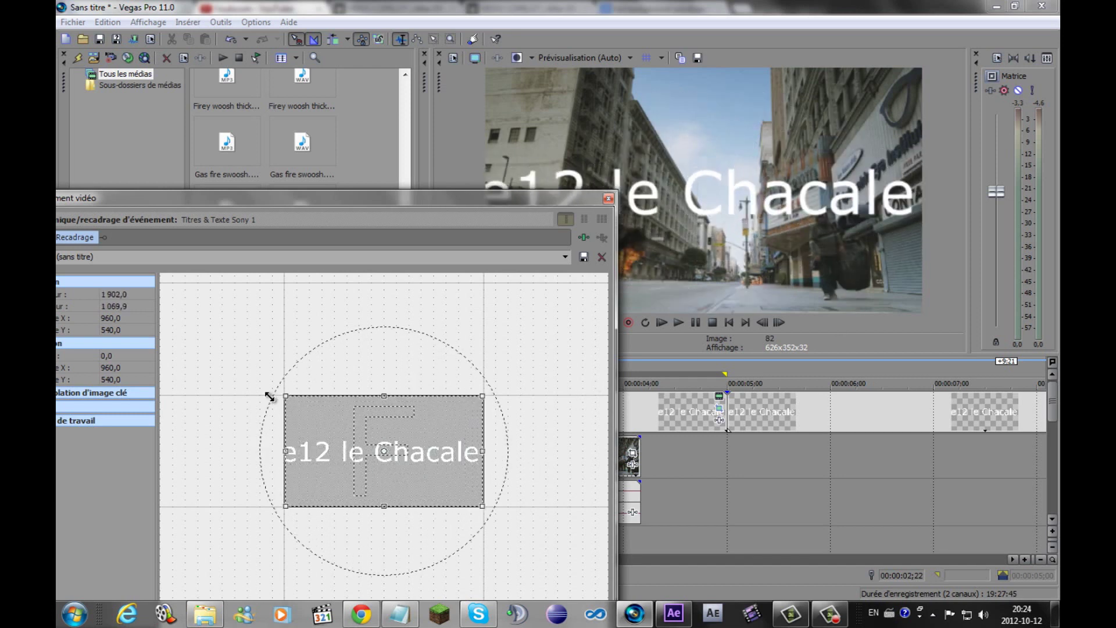
left_click_drag(263, 391, 254, 378)
mouse_move(457, 220)
left_mouse_down()
mouse_move(552, 119)
mouse_move(624, 104)
left_mouse_up()
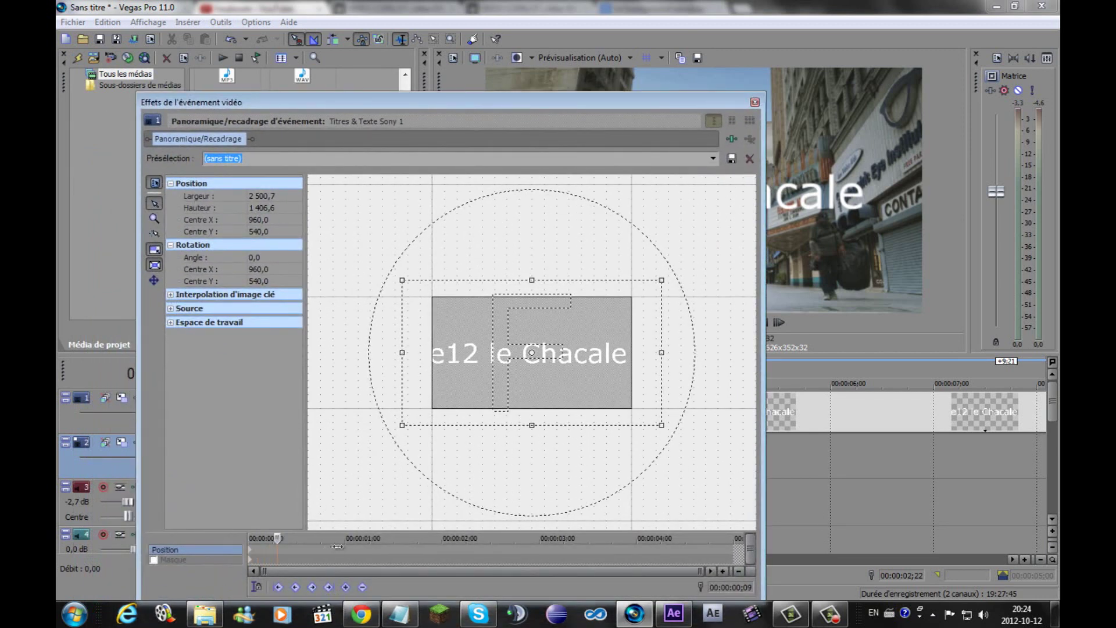
Add a tight crop keyframe at about 1 second 18 frames to zoom into the text
left_click(403, 547)
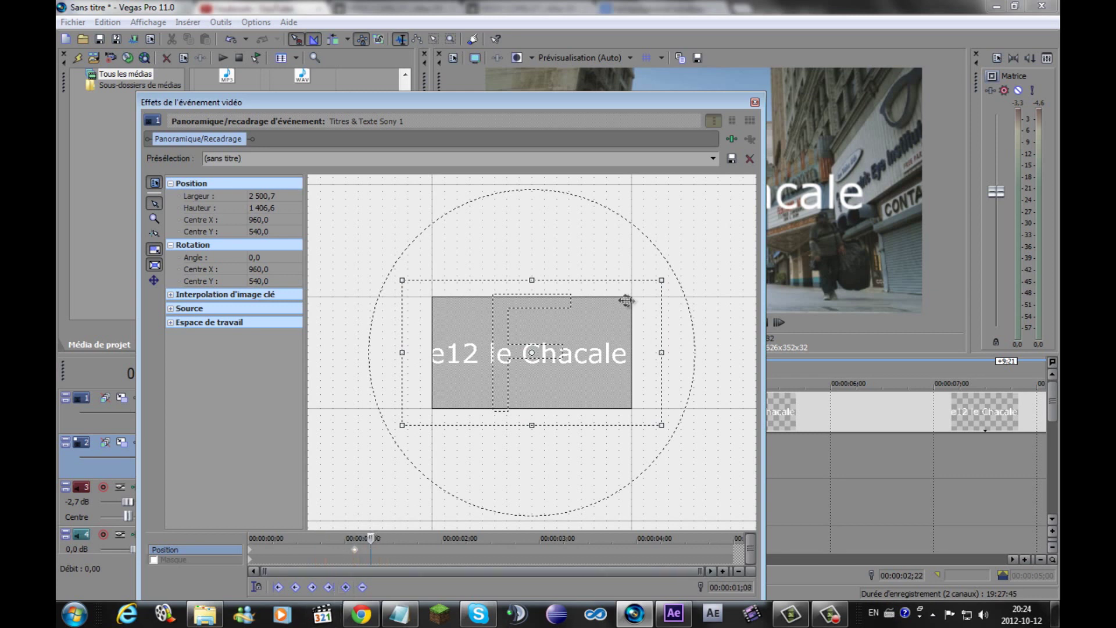
left_click_drag(662, 280, 588, 338)
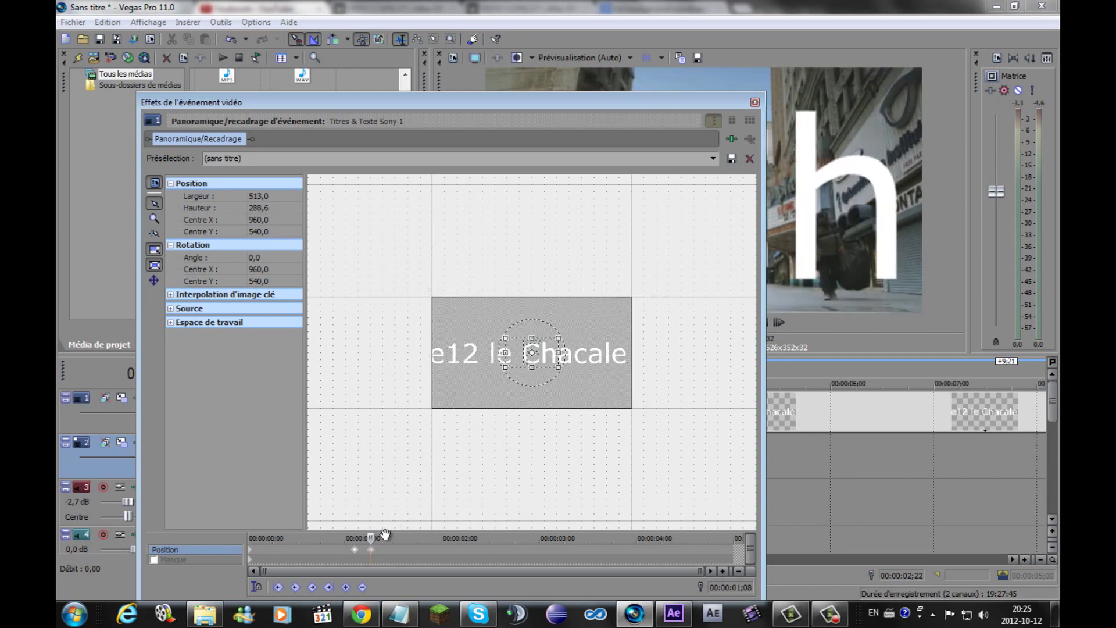
left_click_drag(368, 538, 334, 538)
left_click(254, 551)
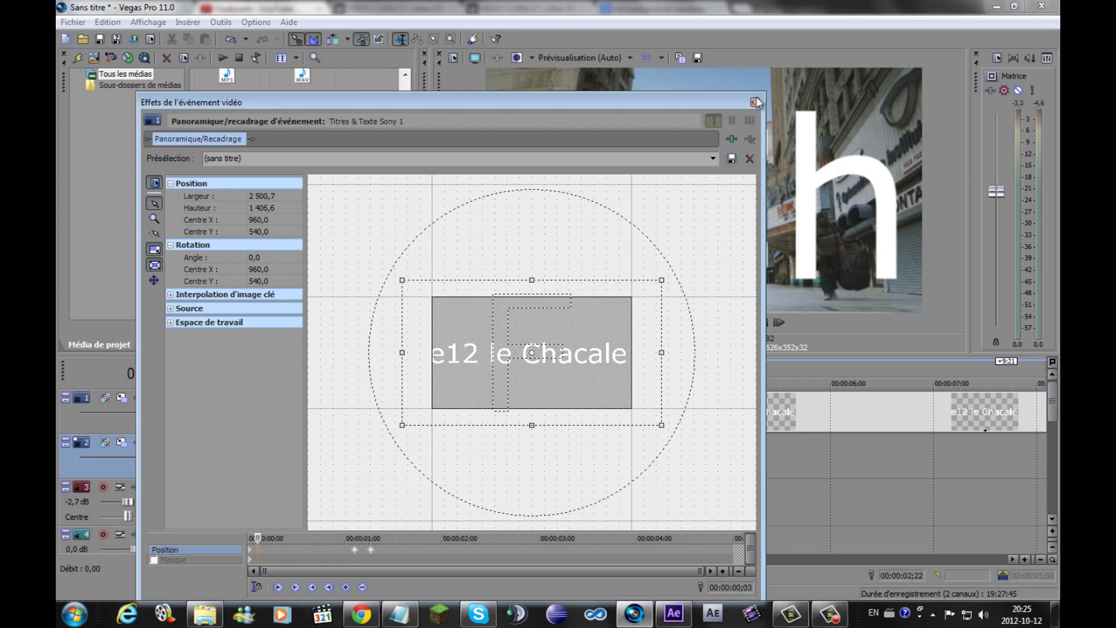
left_click(754, 102)
left_click_drag(492, 535, 379, 544)
key("space")
key("space")
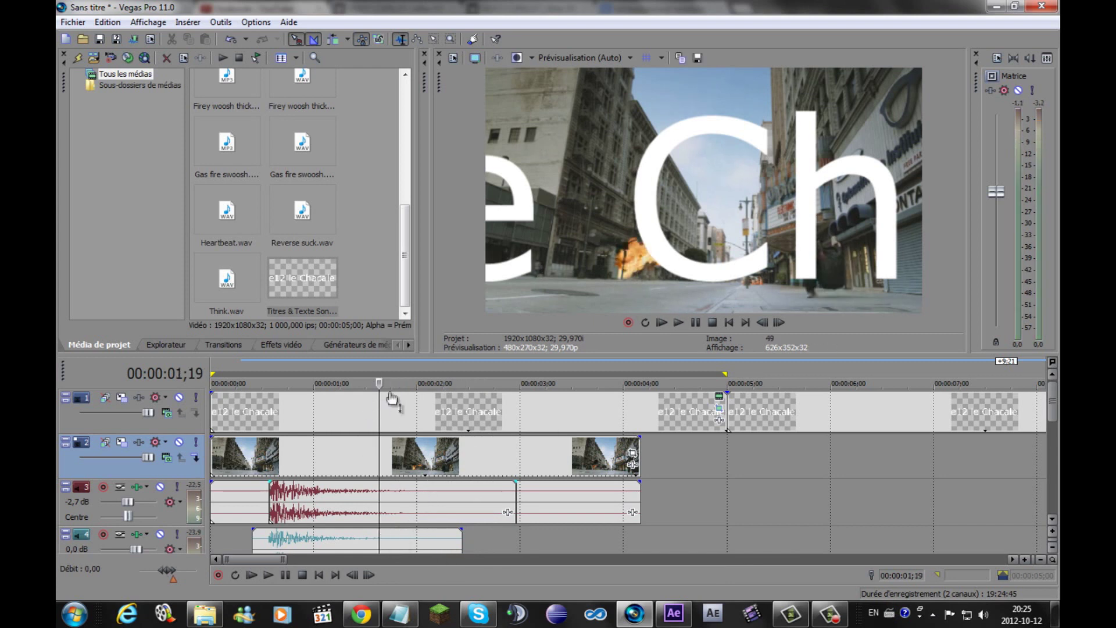
key("space")
key("Home")
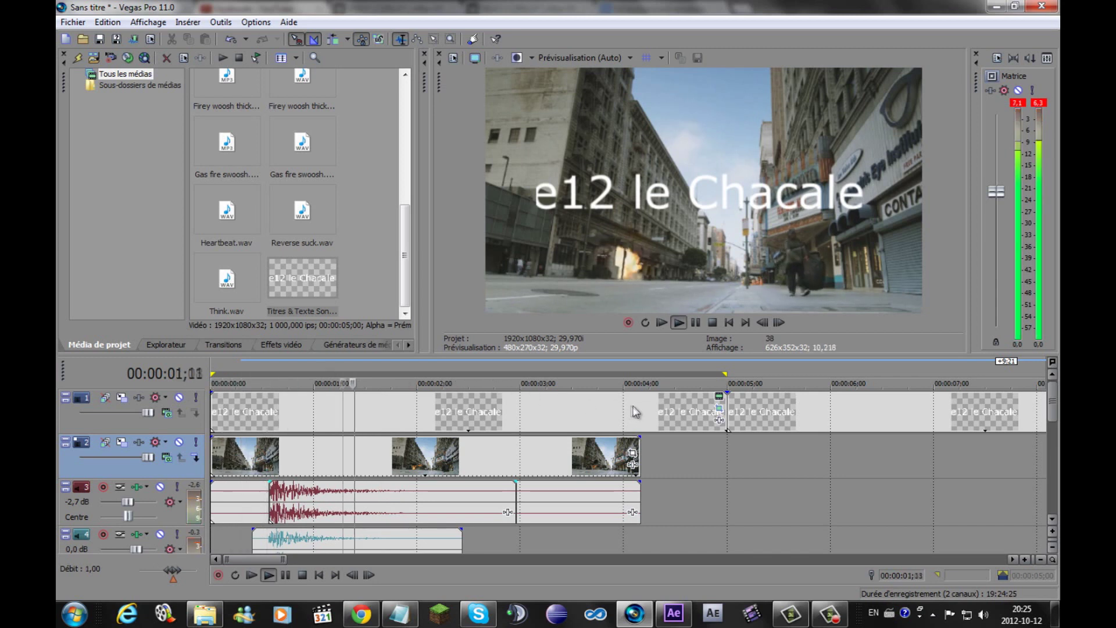
key("space")
key("space")
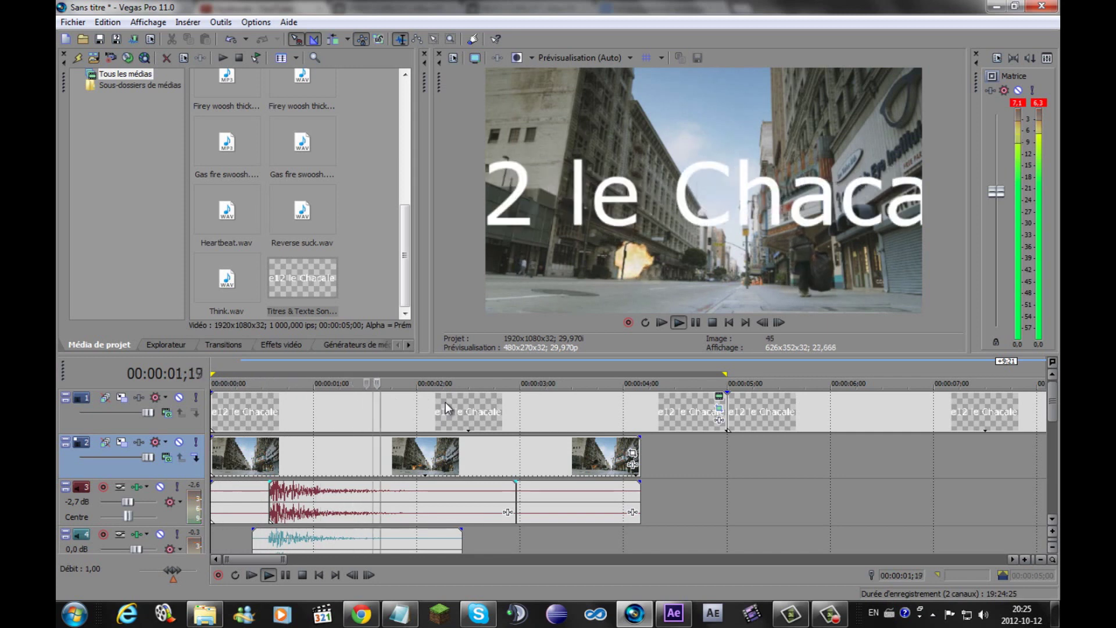
key("space")
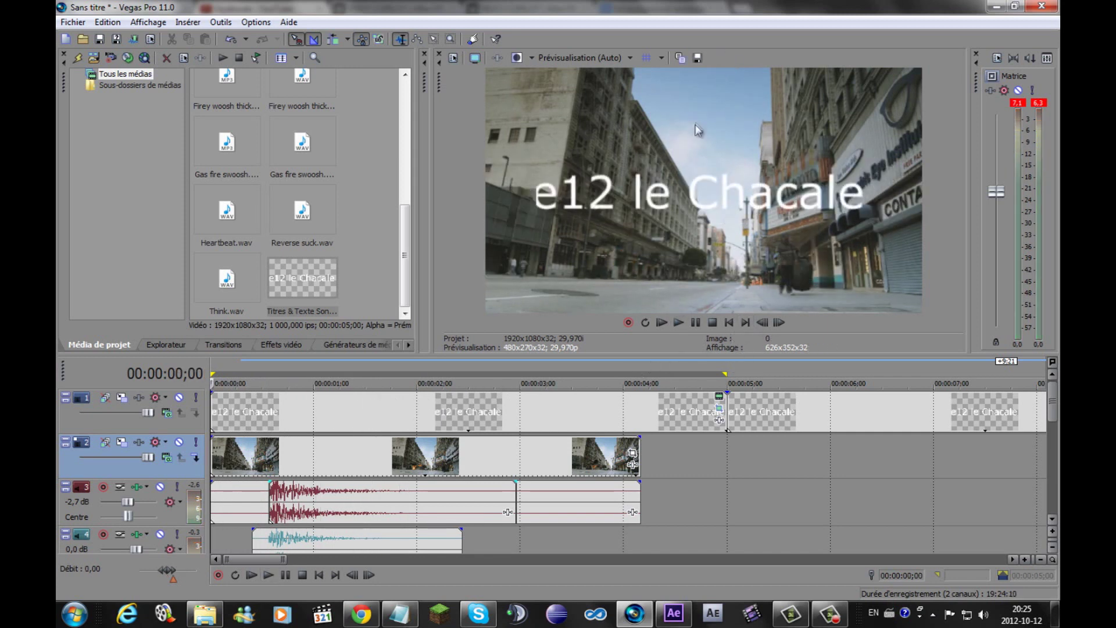
Switch from After Effects, through Vegas Pro, to the Chrome browser showing YouTube
left_click(674, 612)
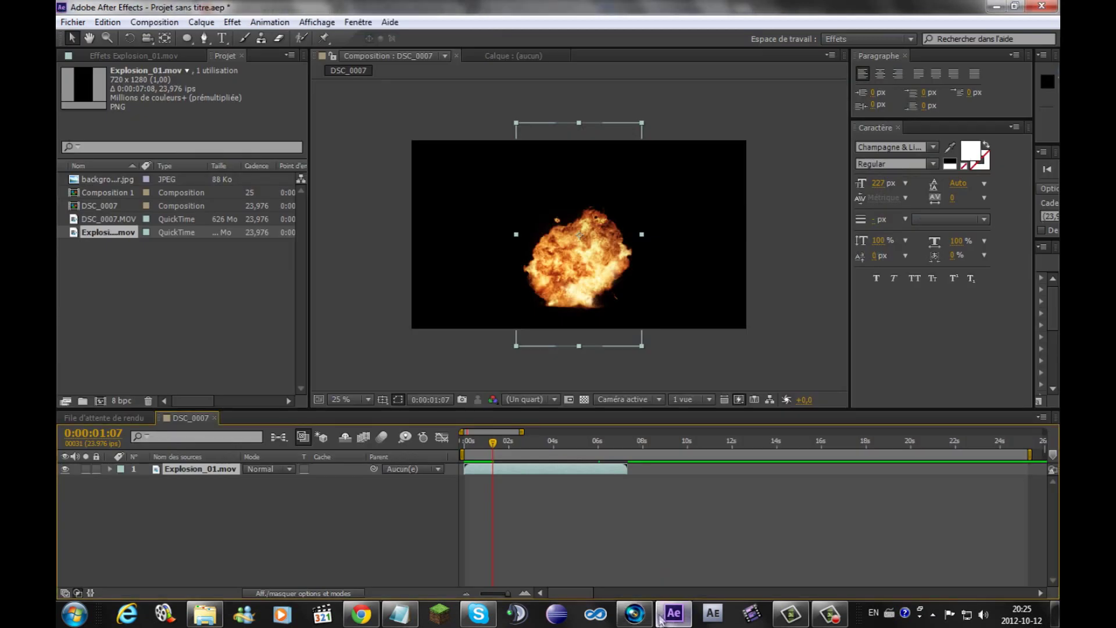
mouse_move(636, 615)
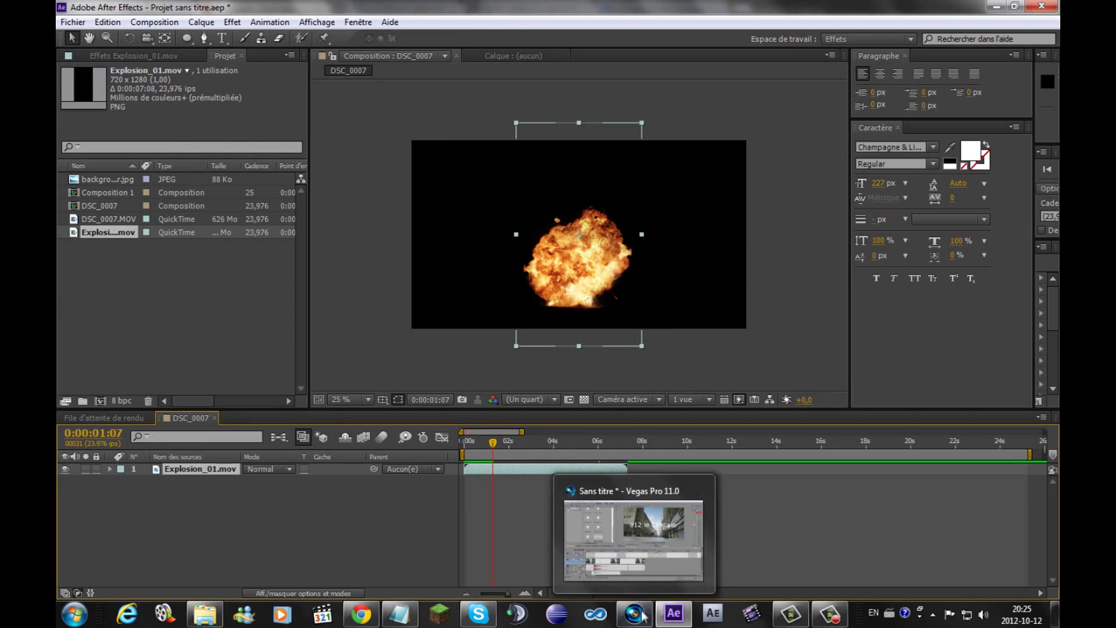
left_click(634, 613)
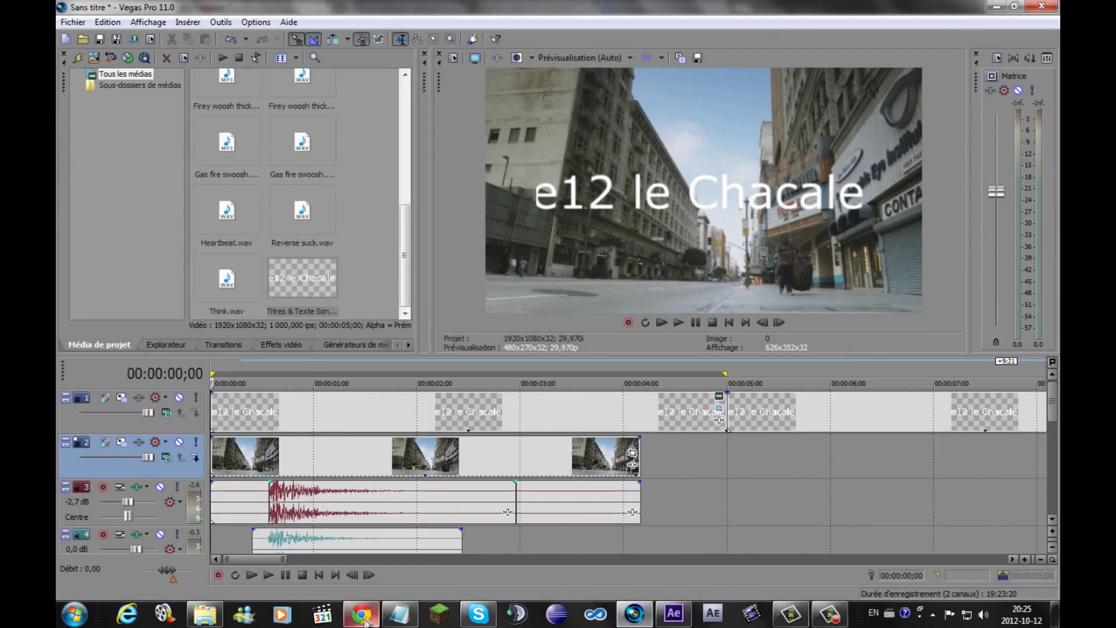
left_click(361, 616)
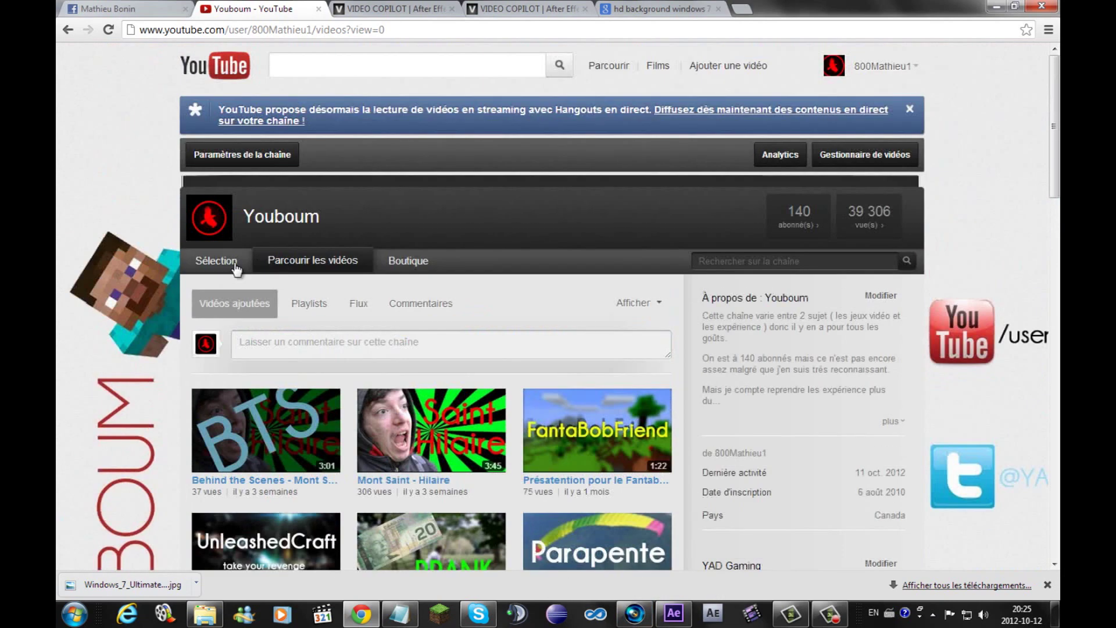
Open the channel's Sélection section and go to another channel listed there
left_click(234, 263)
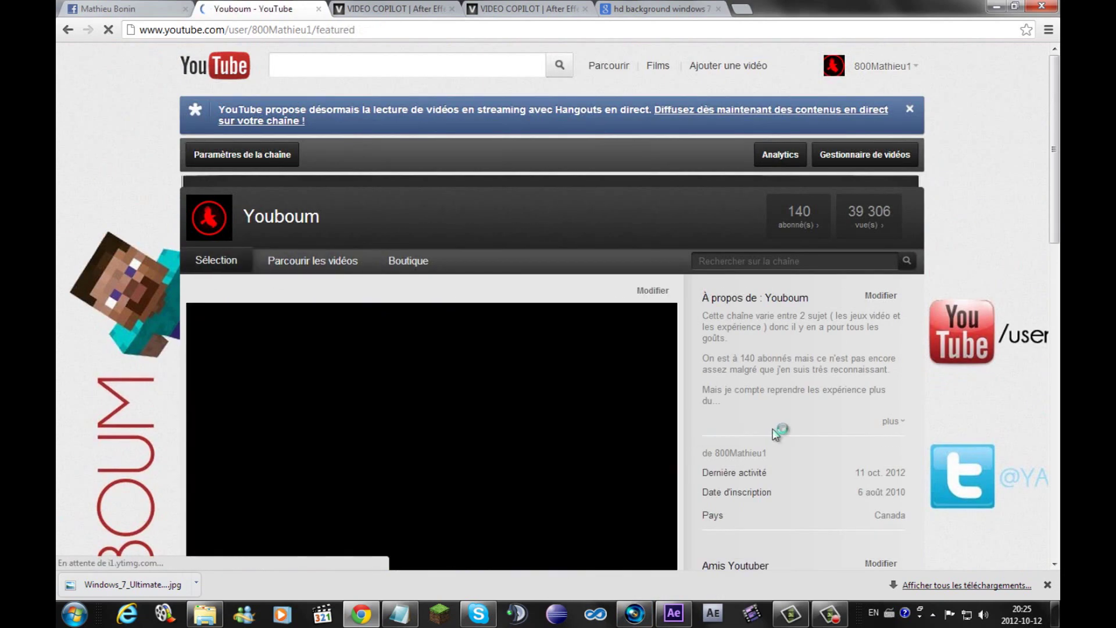
scroll(777, 433, "down", 1)
scroll(778, 466, "down", 1)
left_click(803, 469)
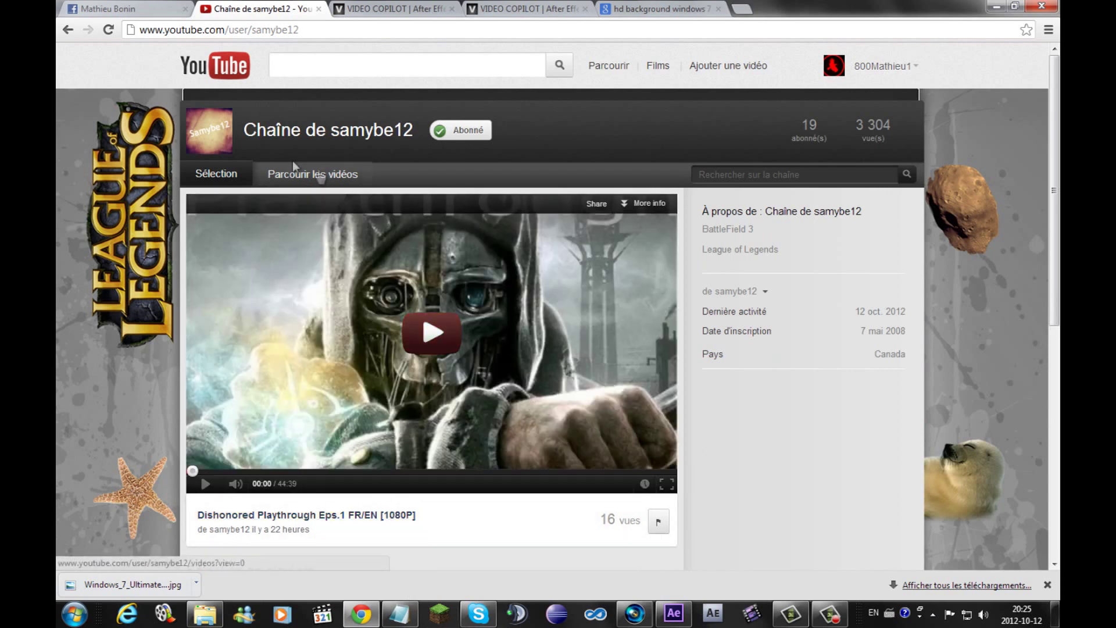
Browse that channel's uploaded videos, then return to the YouTube home page
left_click(274, 174)
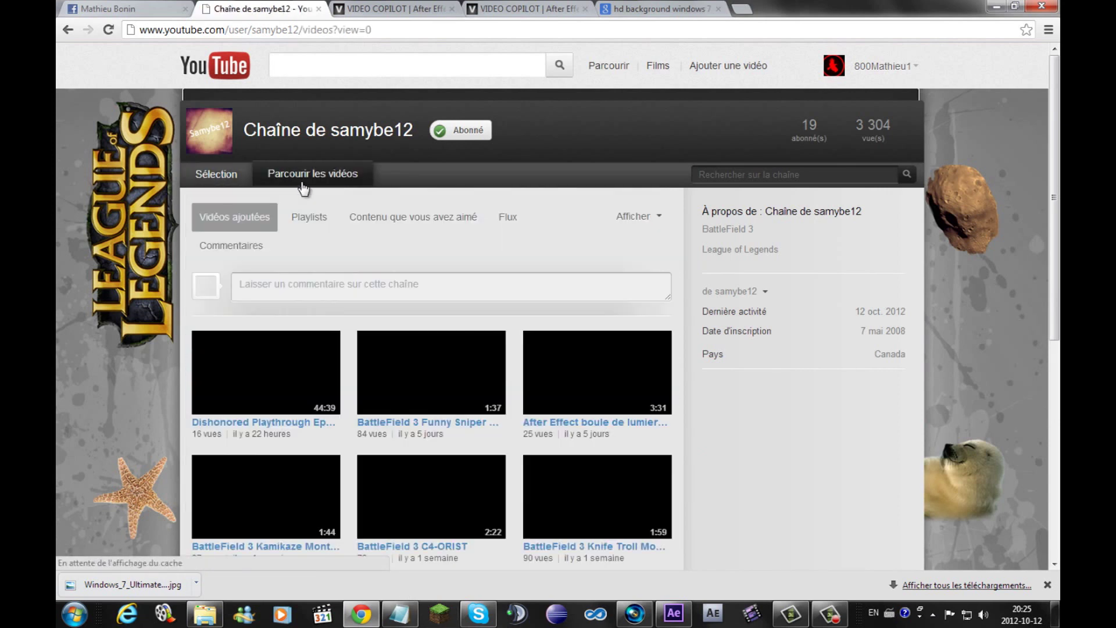
scroll(357, 267, "down", 3)
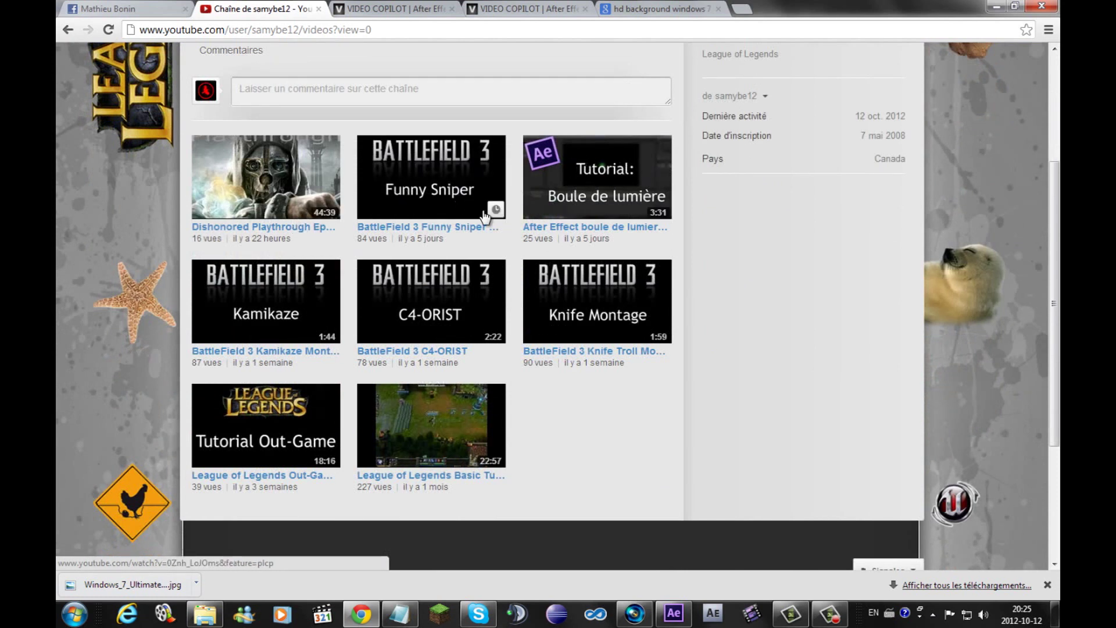
scroll(511, 302, "down", 3)
scroll(604, 287, "up", 3)
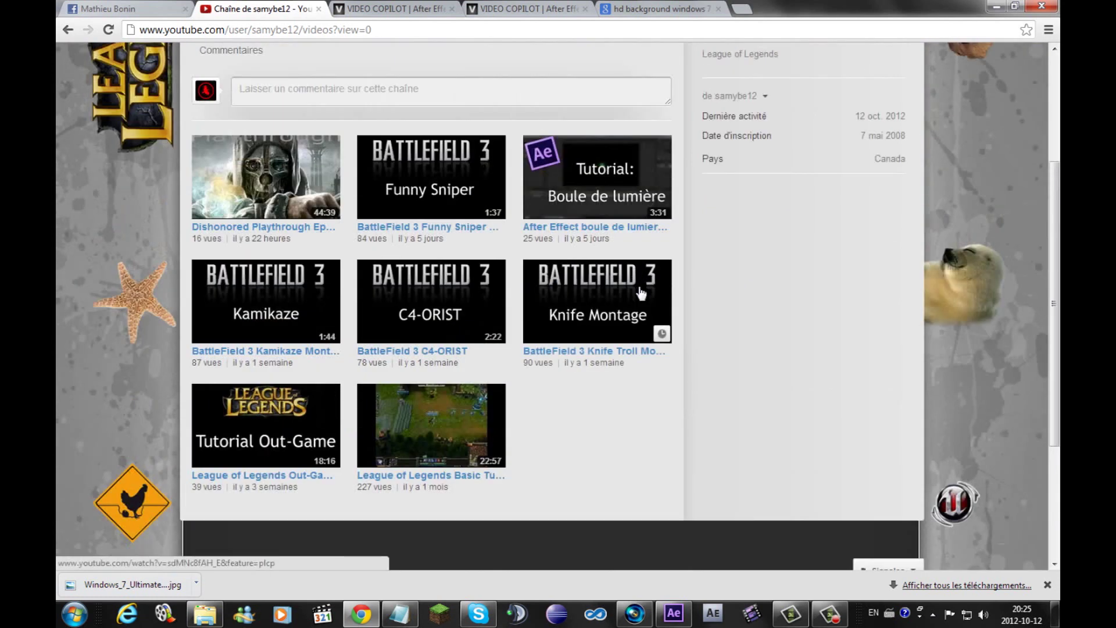
scroll(641, 287, "down", 3)
scroll(640, 273, "up", 2)
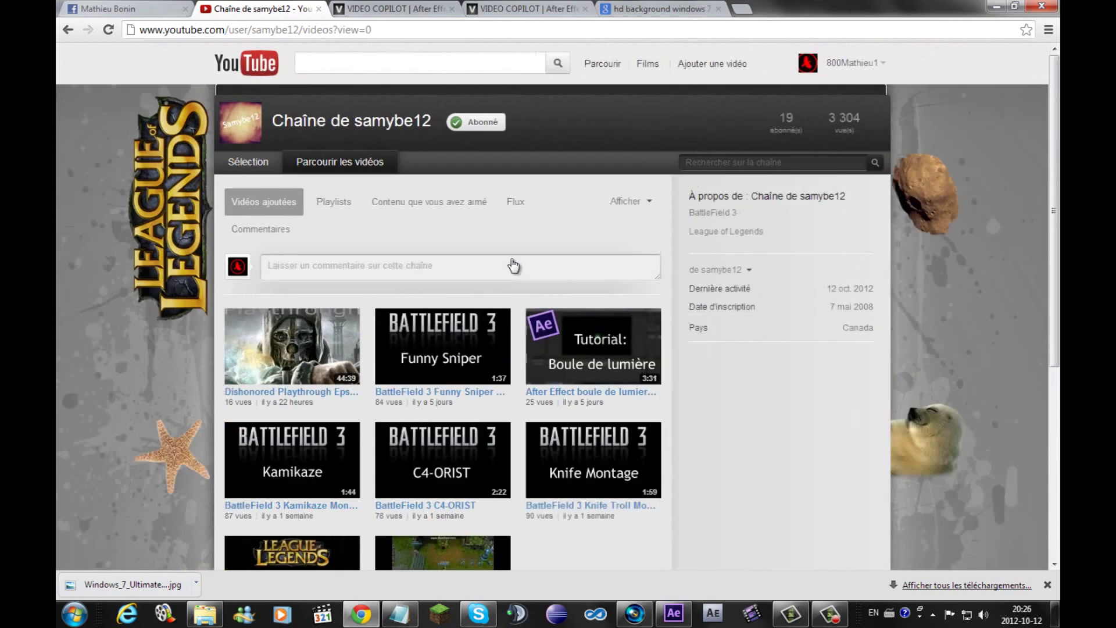
scroll(513, 265, "up", 2)
scroll(513, 265, "down", 2)
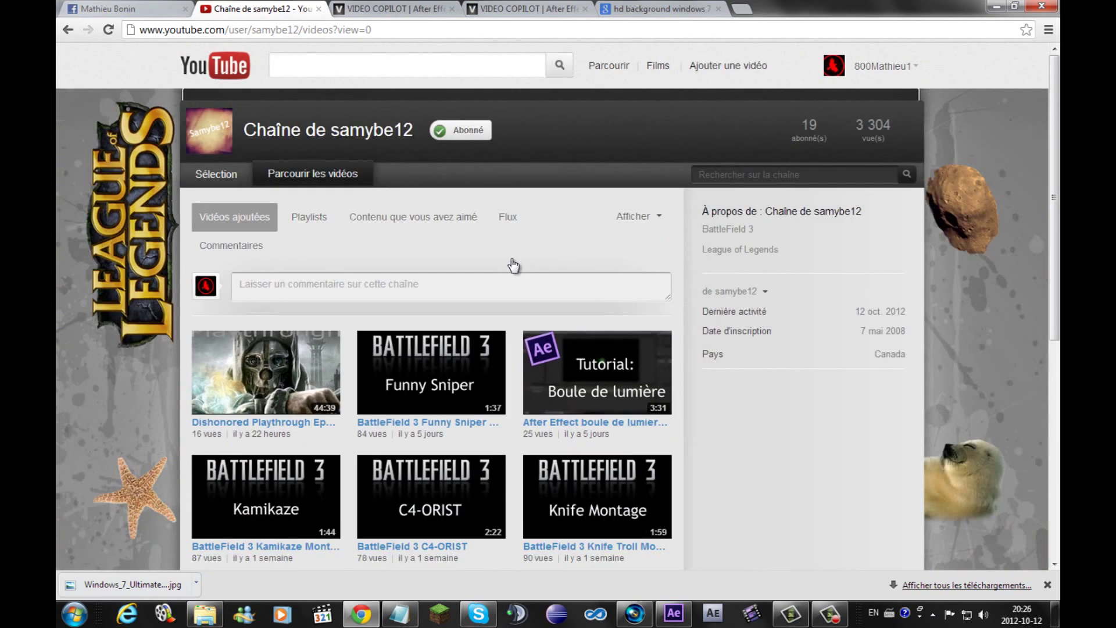
scroll(525, 258, "down", 3)
scroll(525, 262, "up", 2)
key("F5")
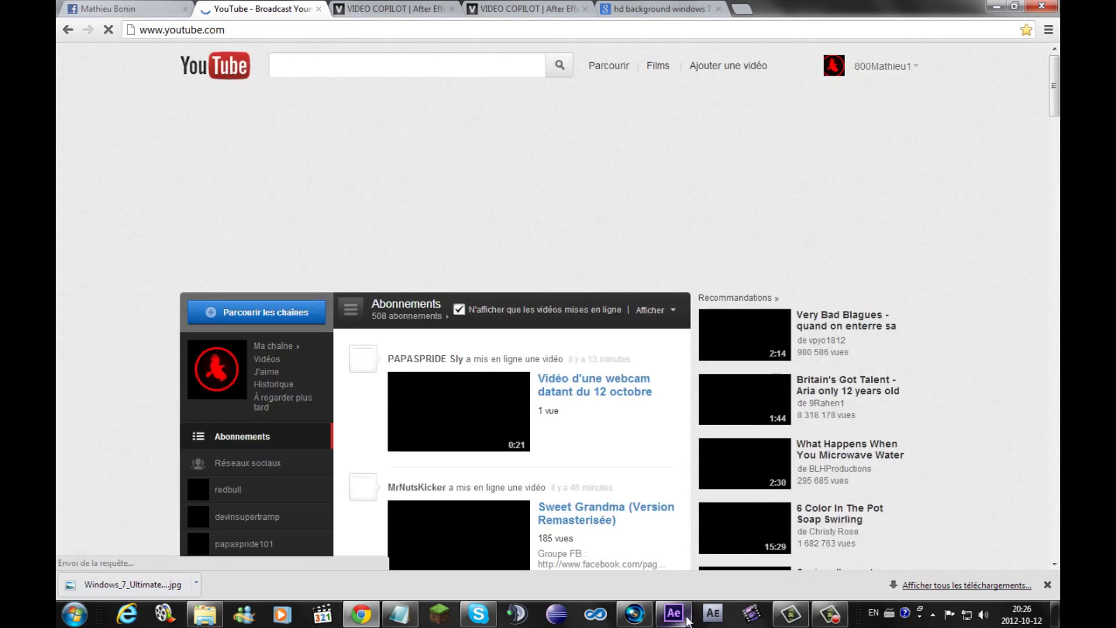
Return to the Video Copilot Tutorials tab and restore the screen recorder's window
left_click(390, 7)
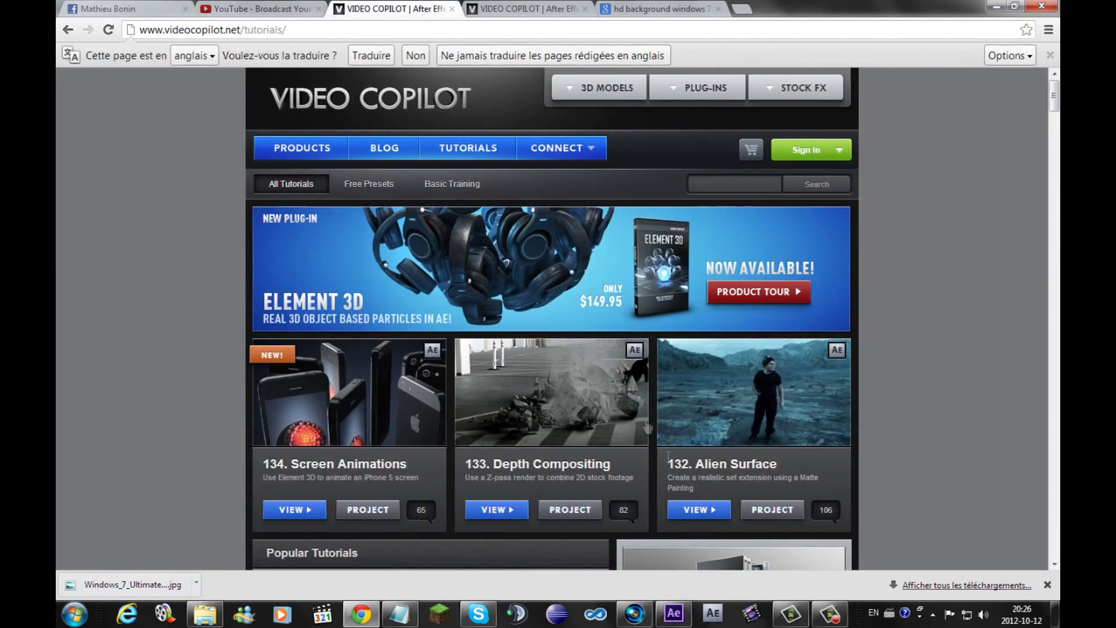
left_click(836, 620)
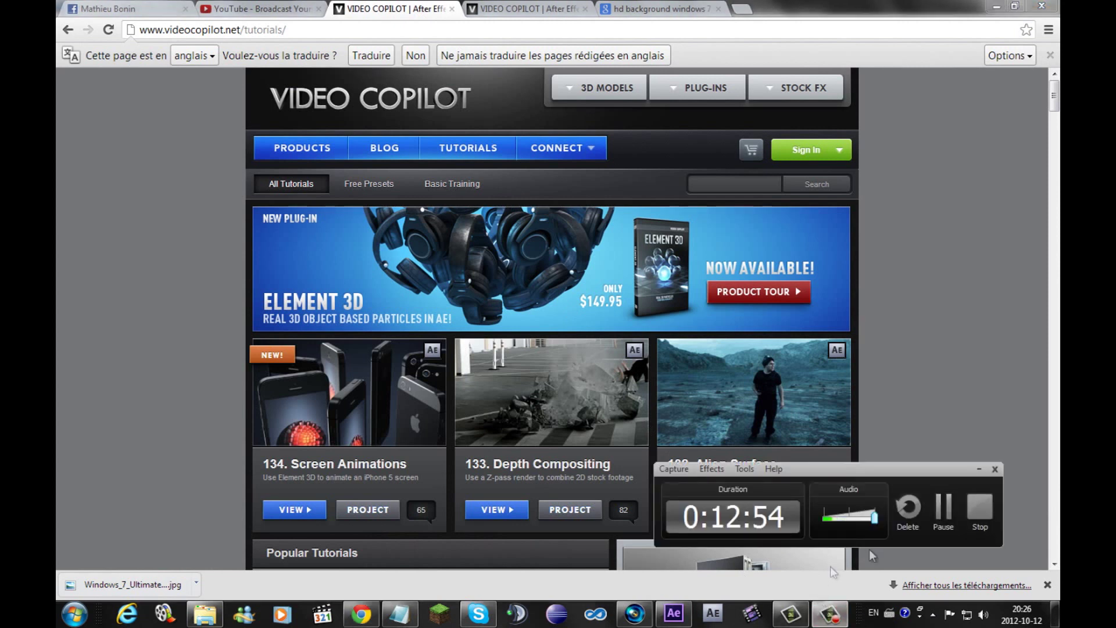